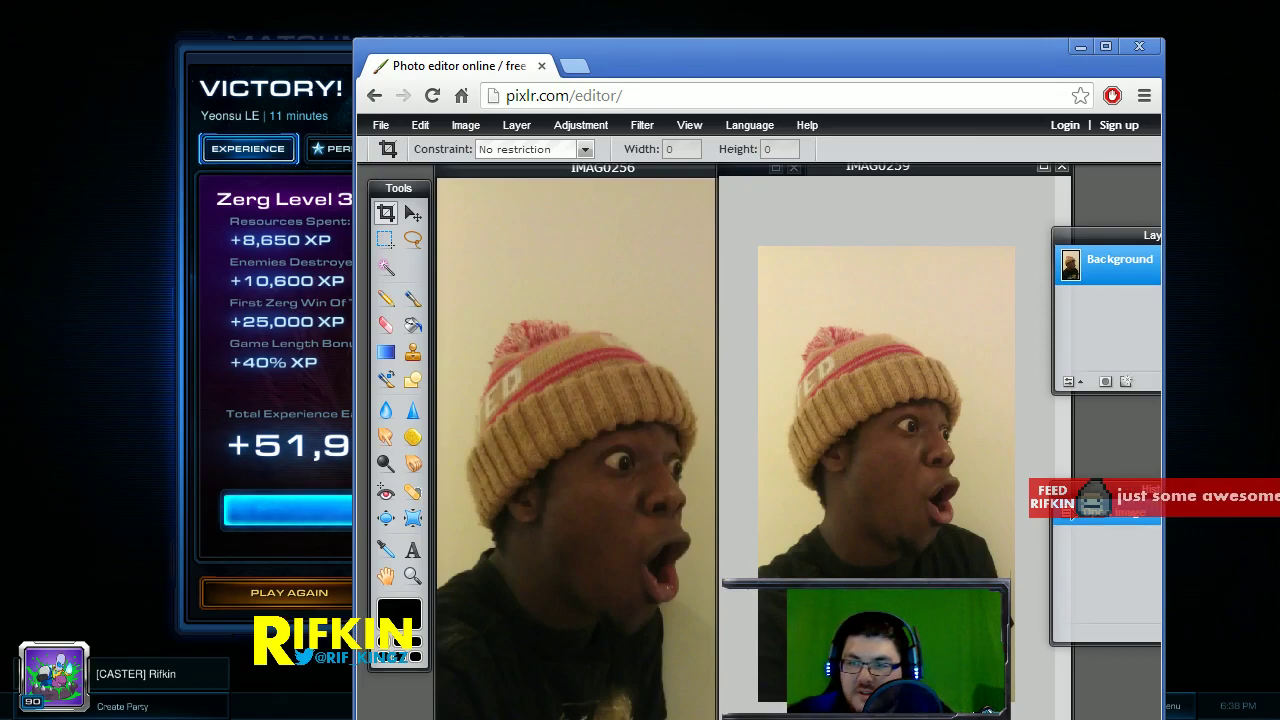
- Maximize the browser and stack the History panel under the Layers panel on the right
{"action": "left_click", "coordinate": [1106, 46]}
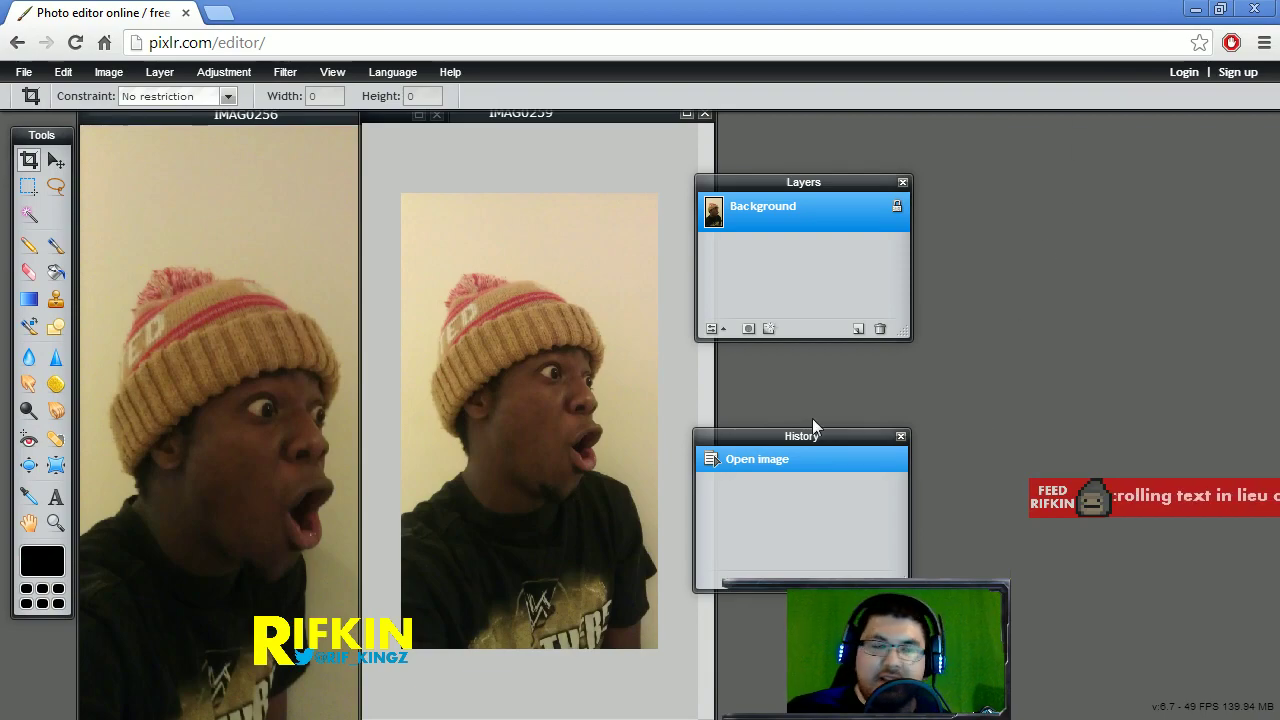
{"action": "left_click_drag", "start_coordinate": [1273, 568], "coordinate": [1262, 548]}
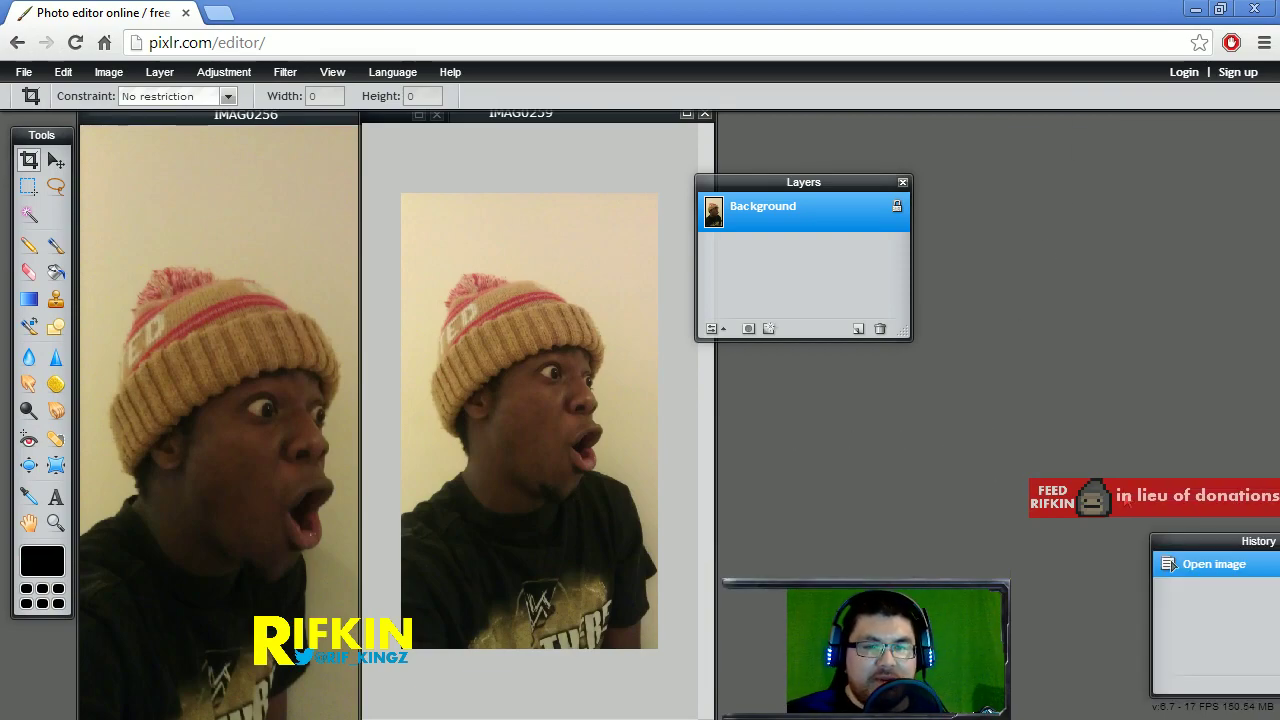
{"action": "left_click_drag", "start_coordinate": [1158, 543], "coordinate": [917, 548]}
{"action": "left_click_drag", "start_coordinate": [845, 212], "coordinate": [1099, 226]}
{"action": "left_click_drag", "start_coordinate": [805, 10], "coordinate": [777, 88]}
{"action": "double_click", "coordinate": [777, 88]}
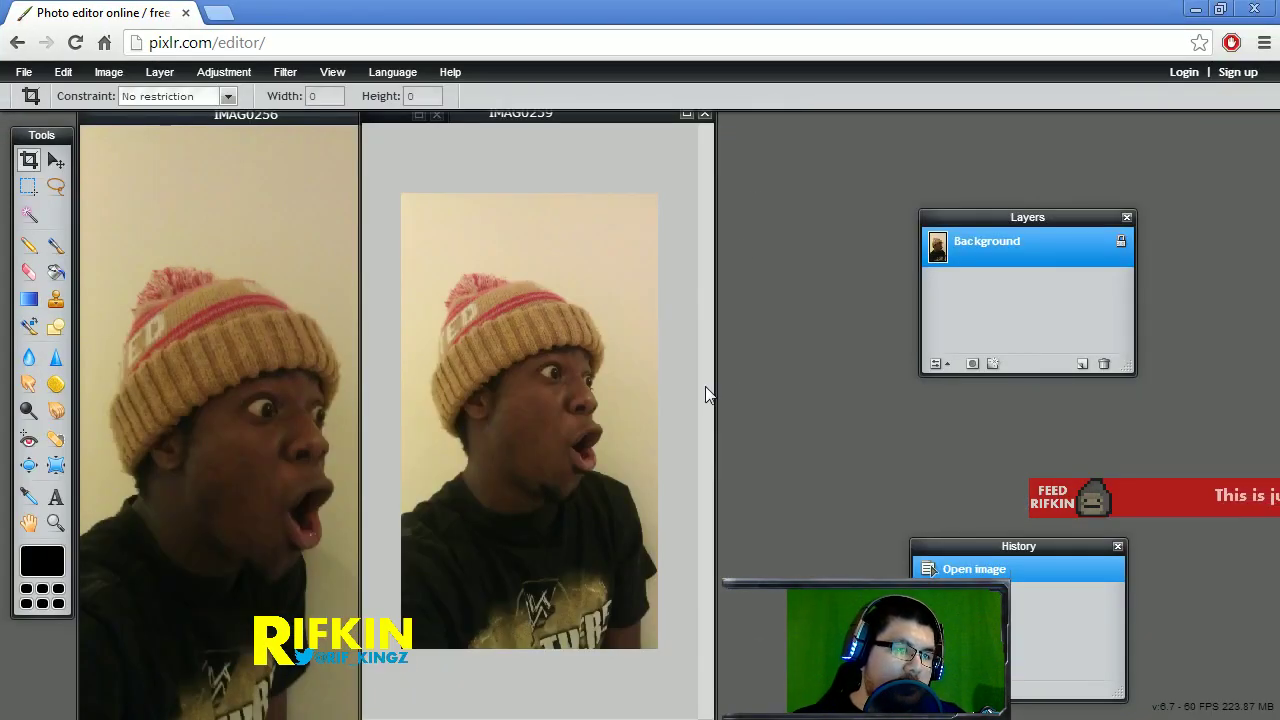
{"action": "scroll", "coordinate": [580, 434], "scroll_direction": "down", "scroll_amount": 3}
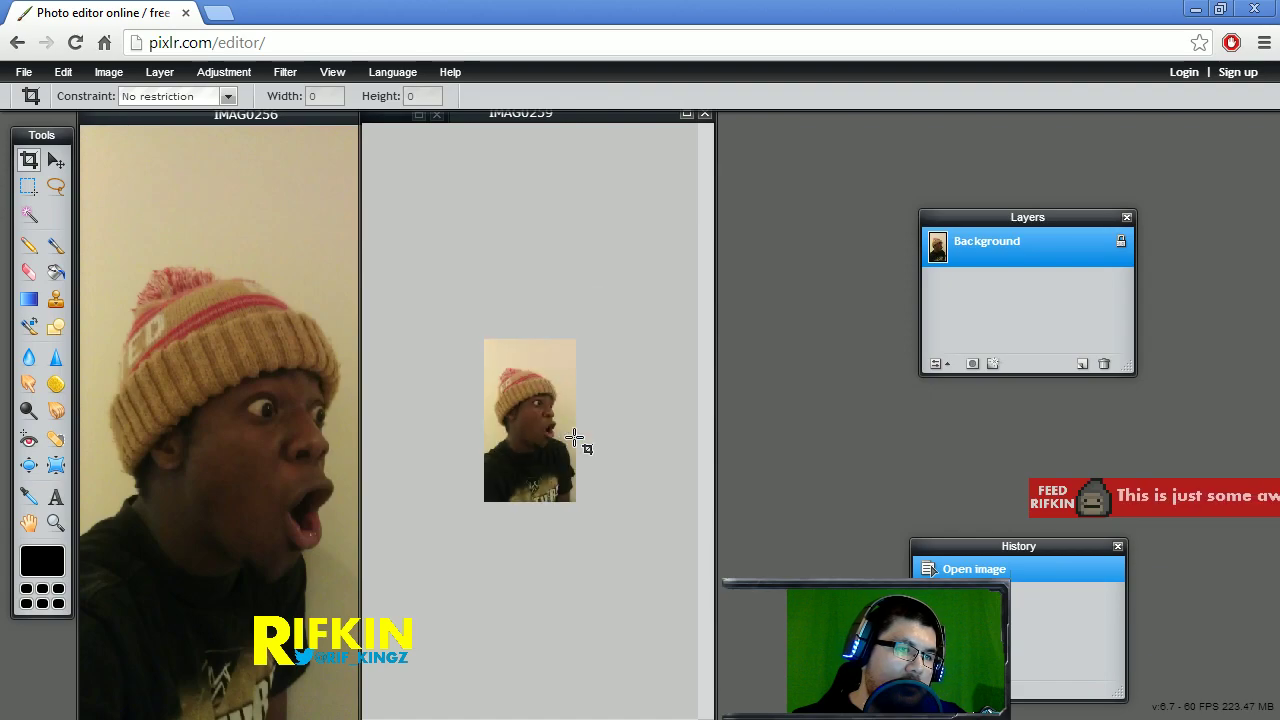
{"action": "scroll", "coordinate": [574, 438], "scroll_direction": "up", "scroll_amount": 5}
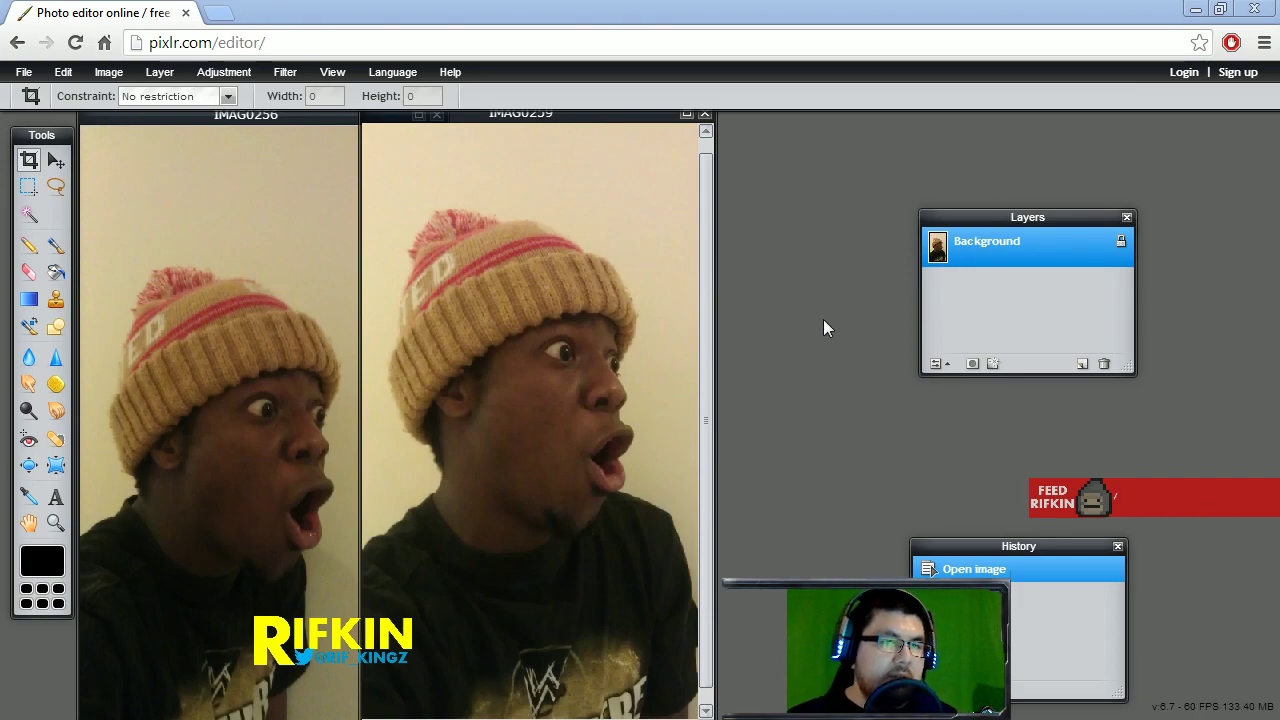
- Add two empty layers, then unlock Background as Layer 0 and drag it above them
{"action": "left_click", "coordinate": [1084, 366]}
{"action": "left_click", "coordinate": [1082, 364]}
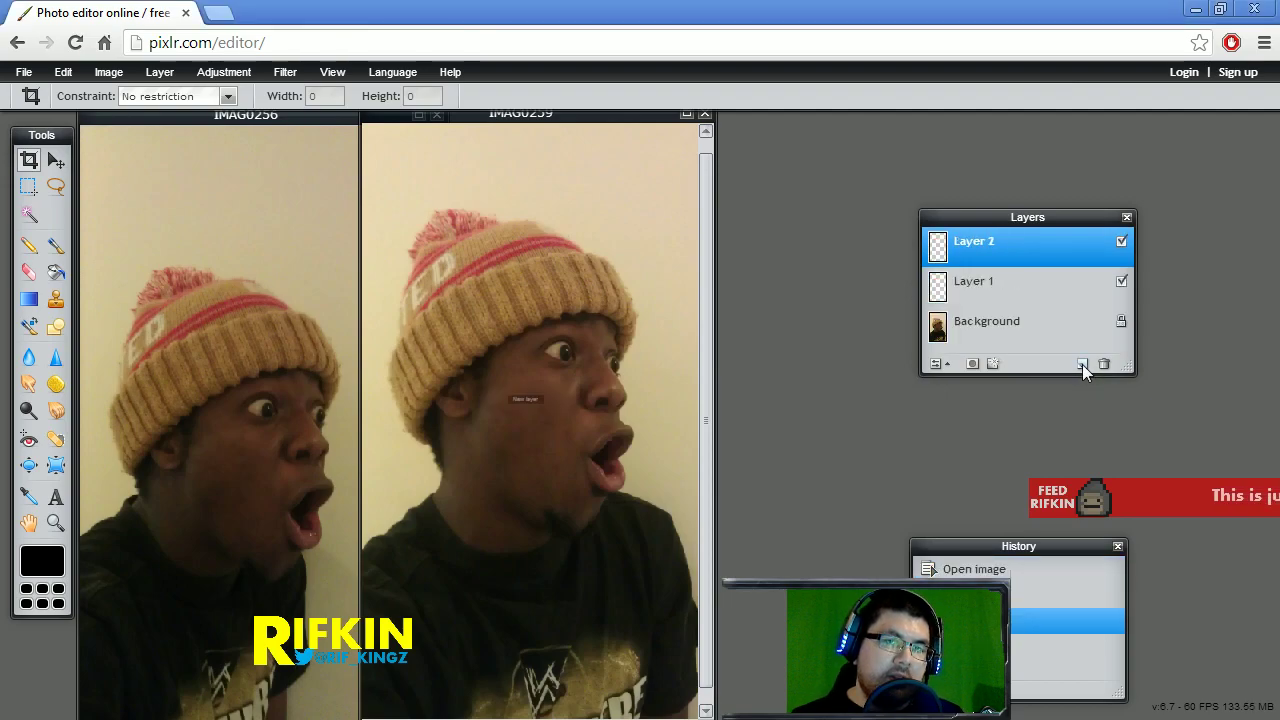
{"action": "left_click", "coordinate": [1120, 326]}
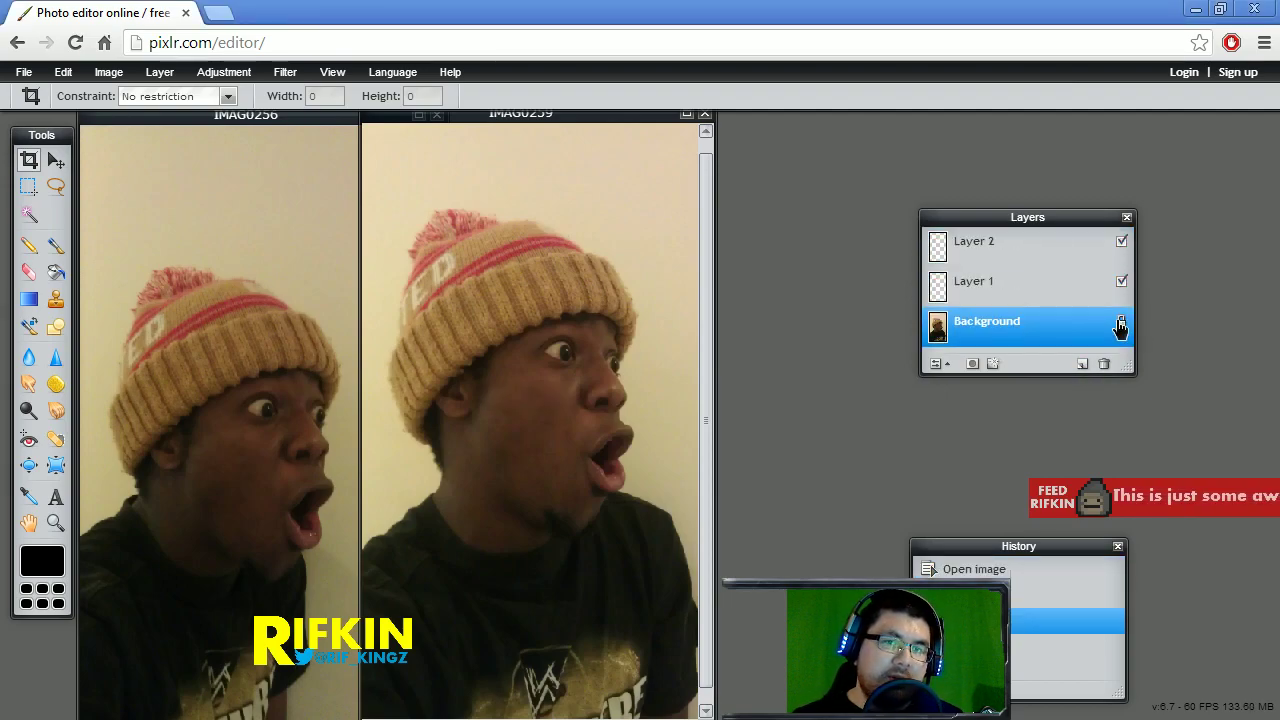
{"action": "left_click", "coordinate": [1122, 326]}
{"action": "left_click_drag", "start_coordinate": [1030, 322], "coordinate": [1043, 255]}
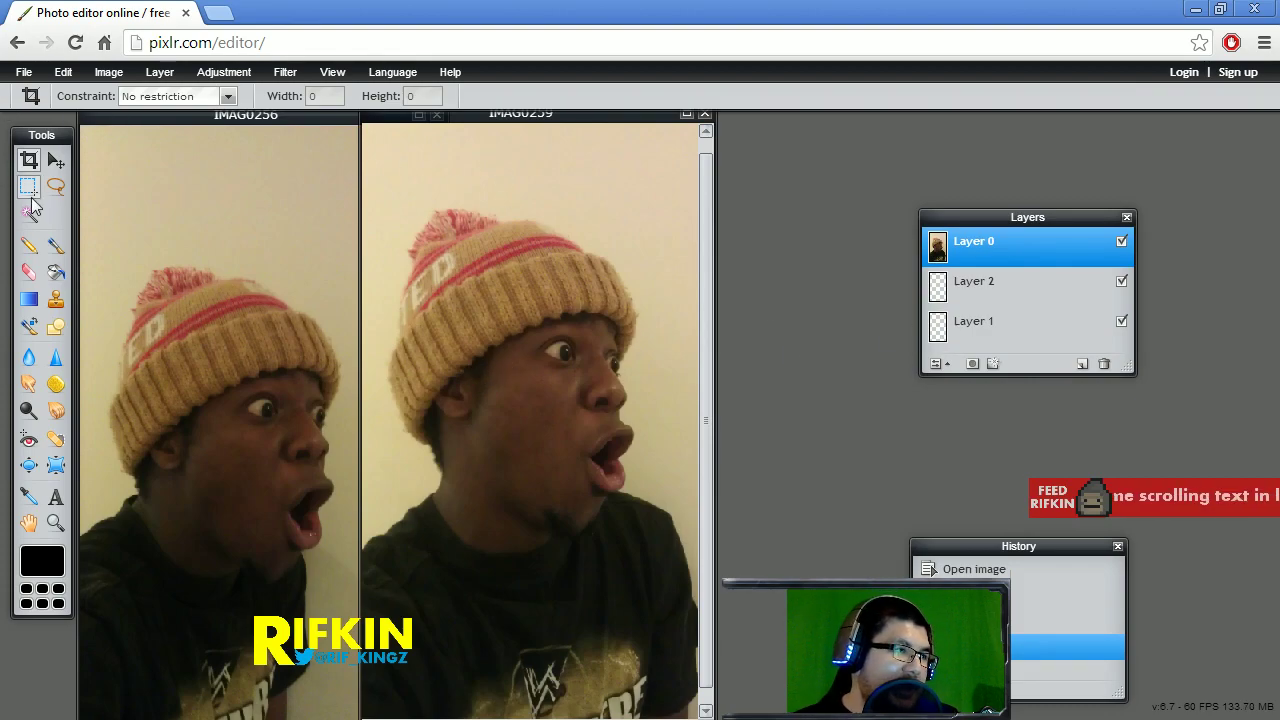
- Choose the Eraser tool with the soft 200 px brush preset
{"action": "left_click", "coordinate": [28, 271]}
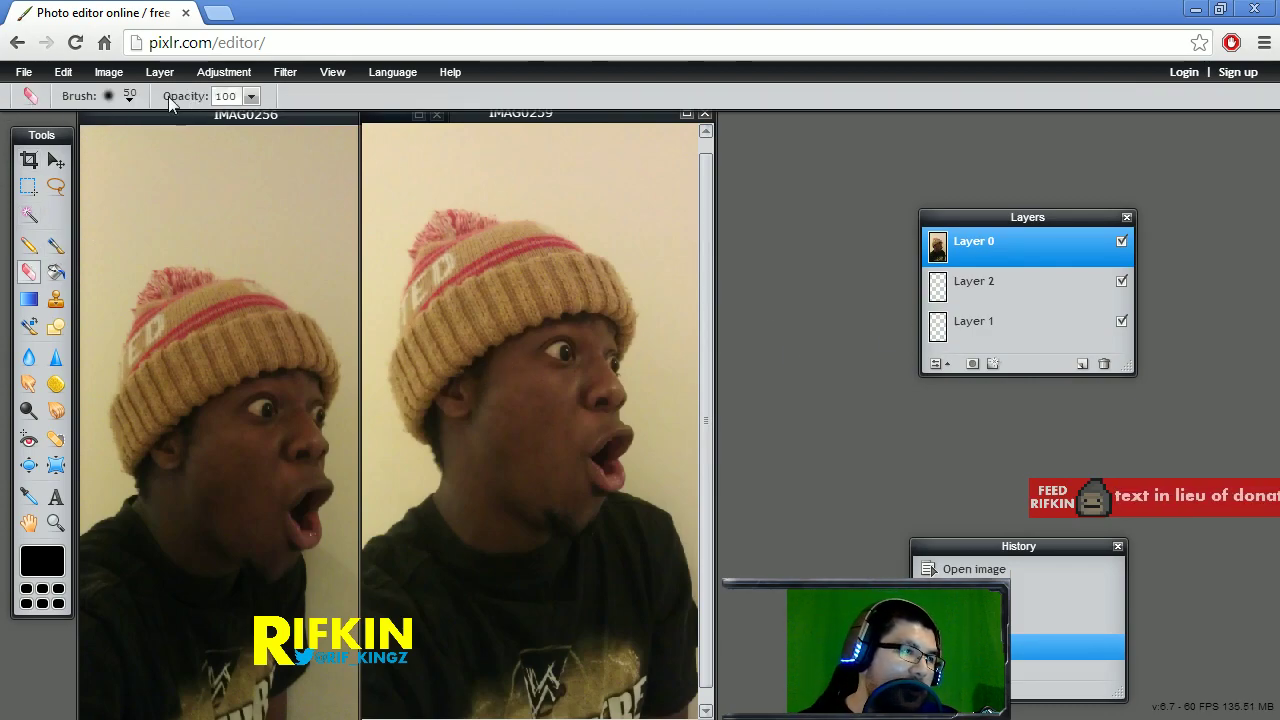
{"action": "left_click", "coordinate": [130, 96]}
{"action": "left_click", "coordinate": [214, 188]}
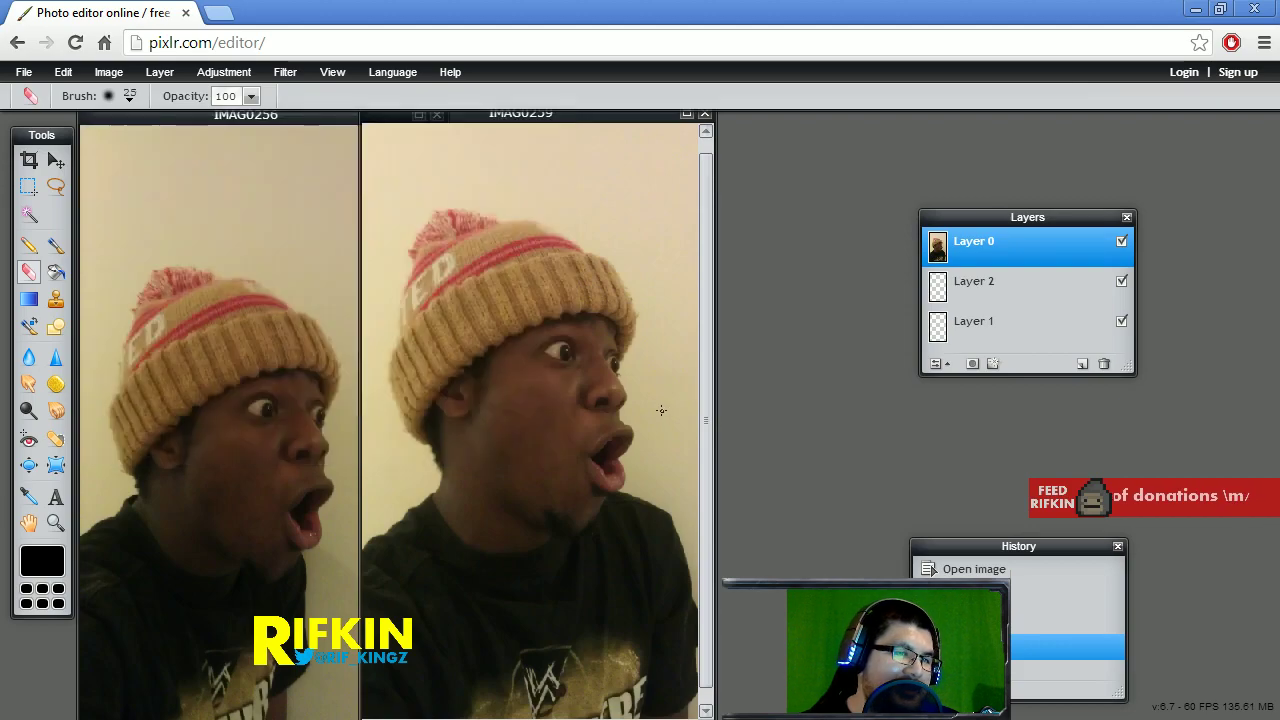
{"action": "left_click", "coordinate": [138, 97]}
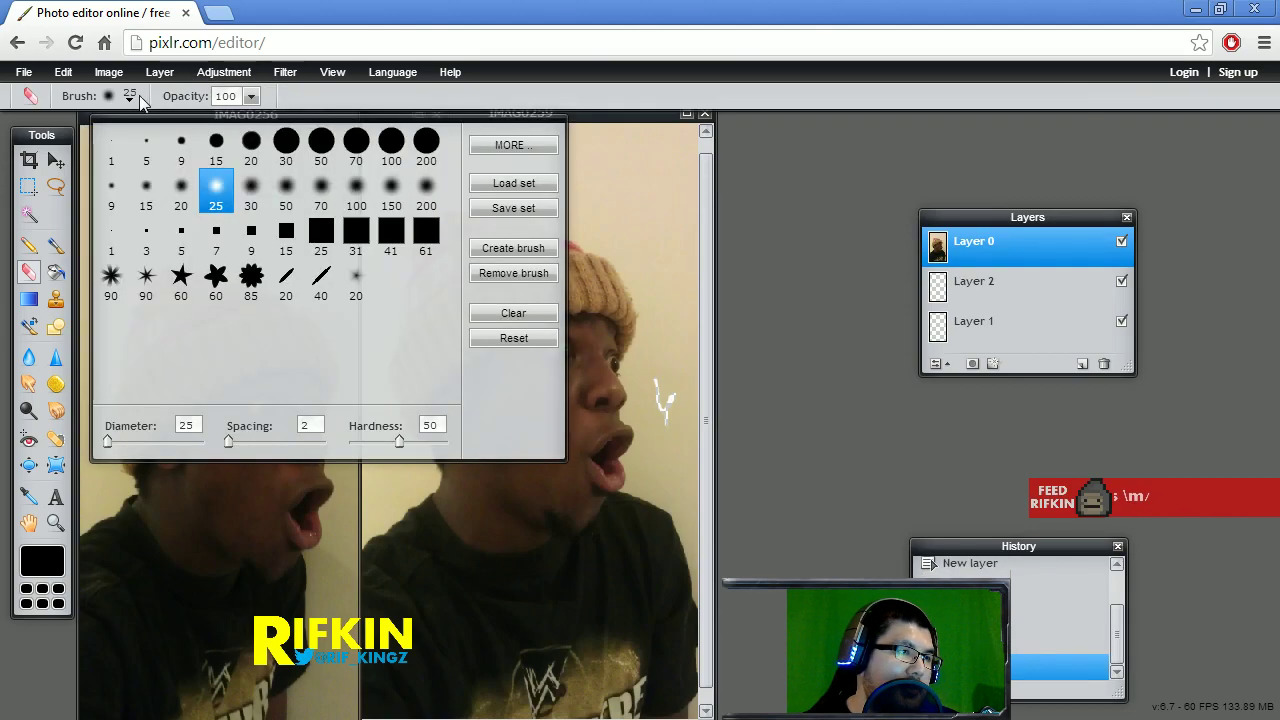
{"action": "left_click", "coordinate": [321, 188]}
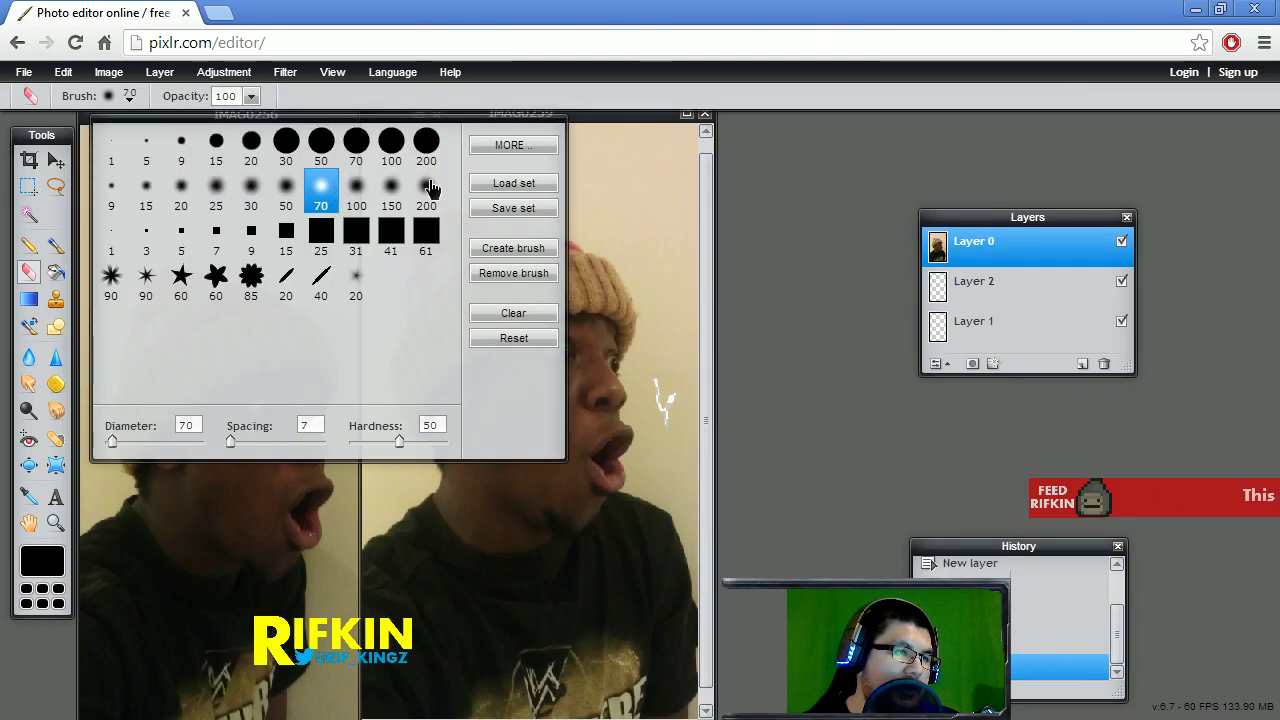
{"action": "left_click", "coordinate": [428, 188]}
{"action": "left_click", "coordinate": [661, 370]}
{"action": "scroll", "coordinate": [661, 380], "scroll_direction": "up", "scroll_amount": 5}
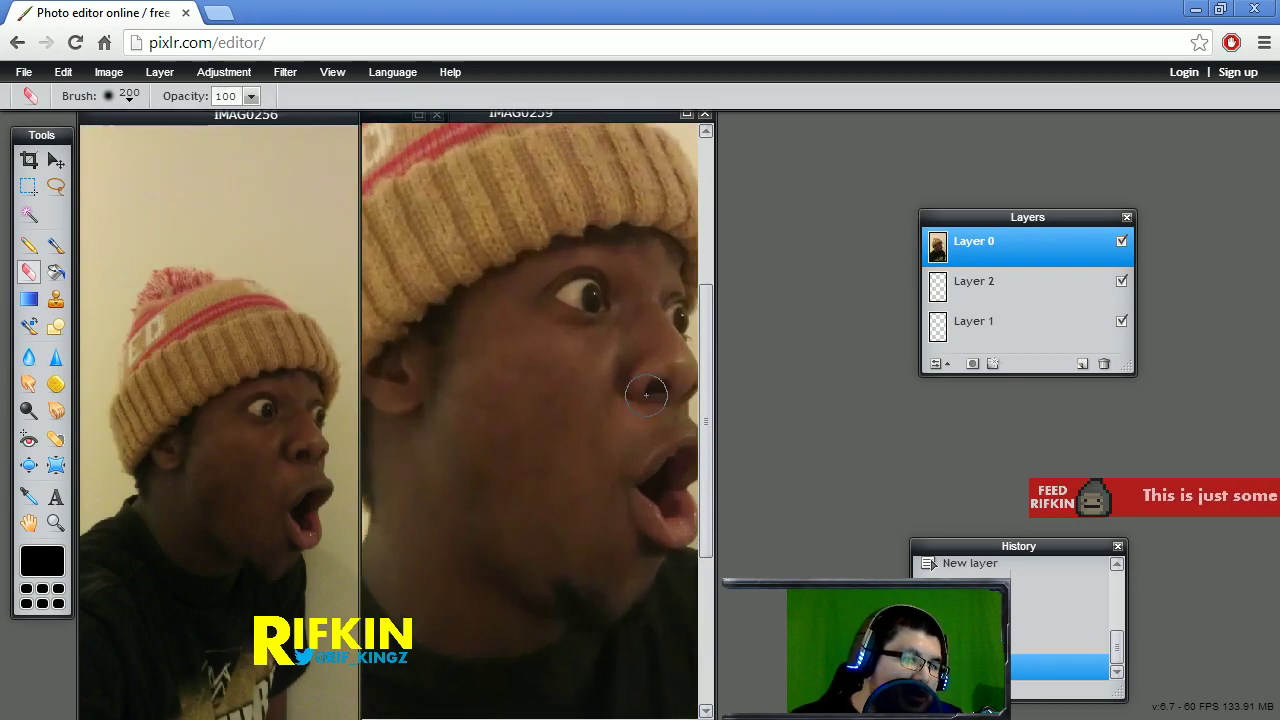
{"action": "scroll", "coordinate": [695, 420], "scroll_direction": "up", "scroll_amount": 2}
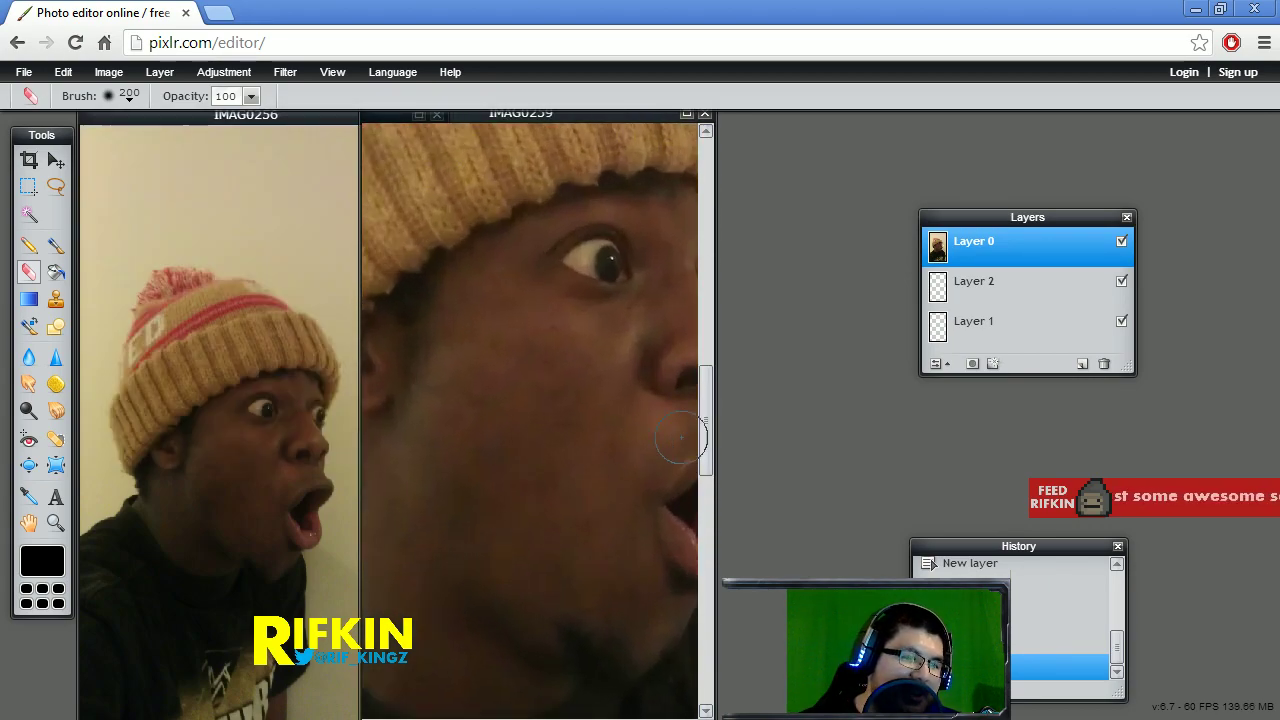
{"action": "scroll", "coordinate": [652, 357], "scroll_direction": "down", "scroll_amount": 4}
{"action": "scroll", "coordinate": [641, 387], "scroll_direction": "up", "scroll_amount": 3}
{"action": "scroll", "coordinate": [641, 387], "scroll_direction": "up", "scroll_amount": 2}
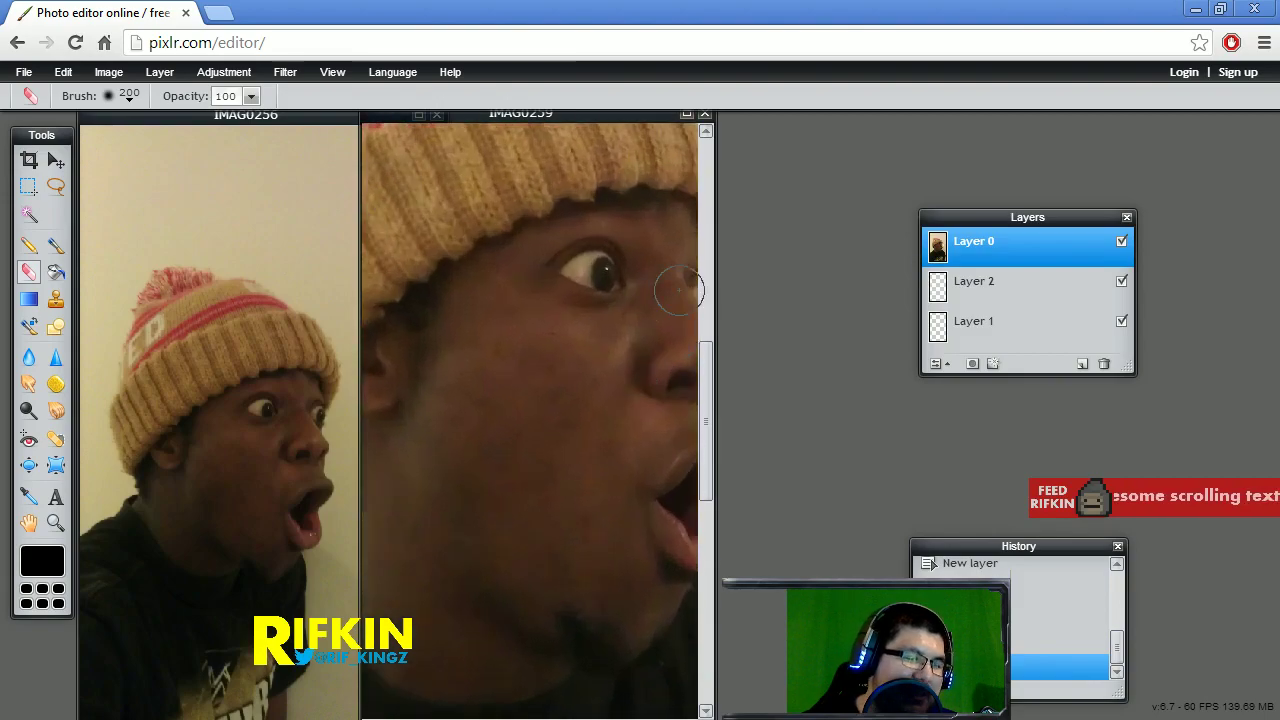
{"action": "left_click_drag", "start_coordinate": [600, 113], "coordinate": [688, 25]}
- Switch over to the StarCraft II victory screen showing +51,950 XP
{"action": "key", "text": "alt+Tab"}
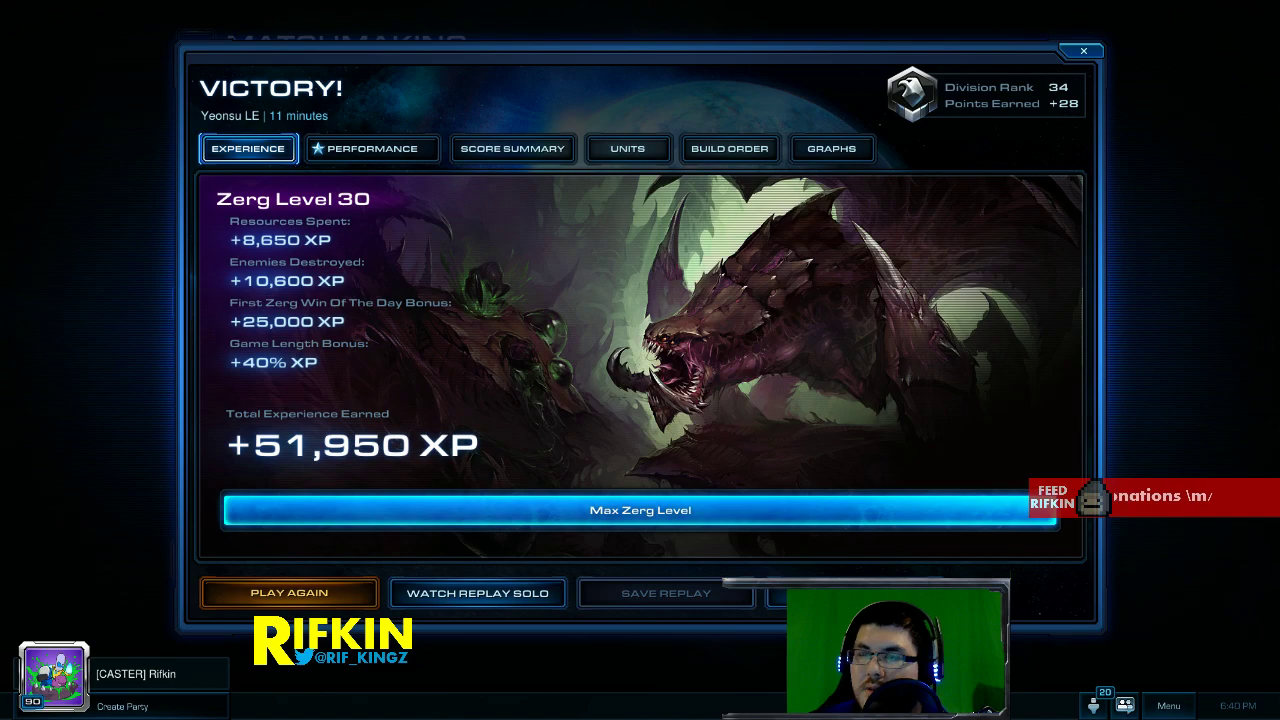
- Return to Pixlr Editor with the browser maximized on IMAG0256
{"action": "key", "text": "alt+Tab"}
{"action": "double_click", "coordinate": [689, 149]}
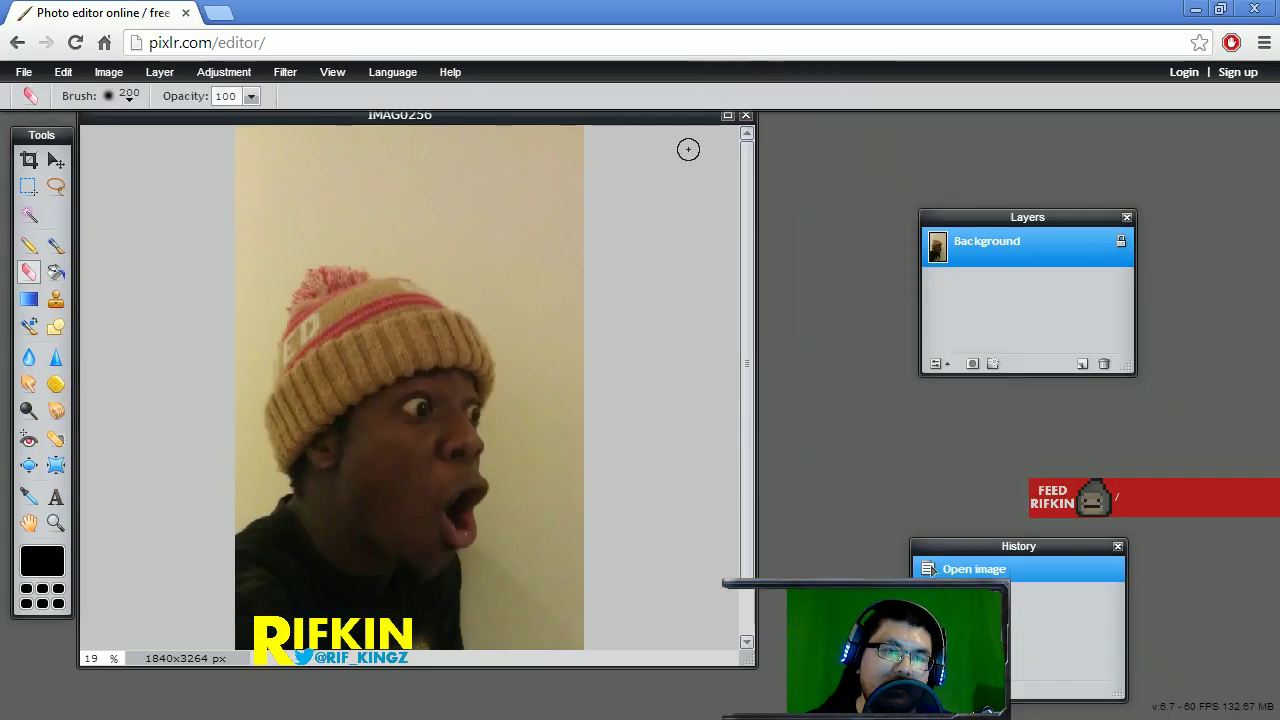
{"action": "scroll", "coordinate": [410, 390], "scroll_direction": "up", "scroll_amount": 4}
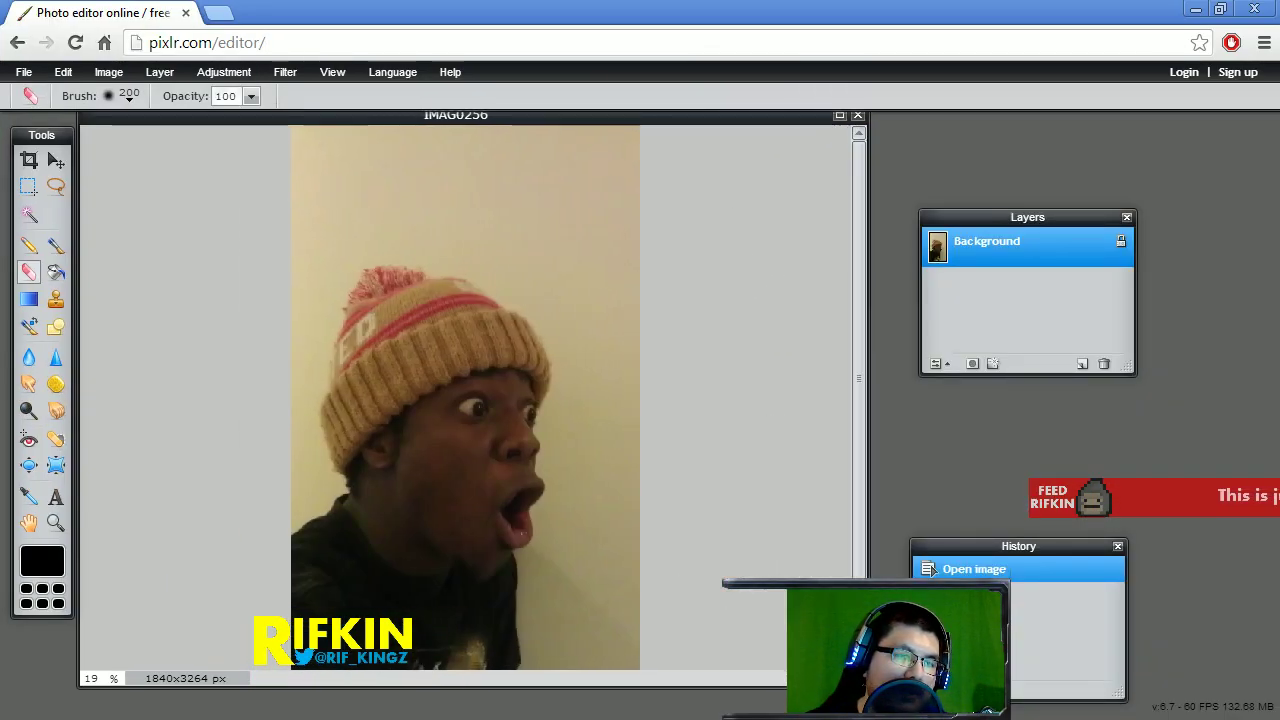
- Add empty Layer 1, unlock Background as Layer 0 above it, and erase the wall by the cheek
{"action": "left_click", "coordinate": [1082, 363]}
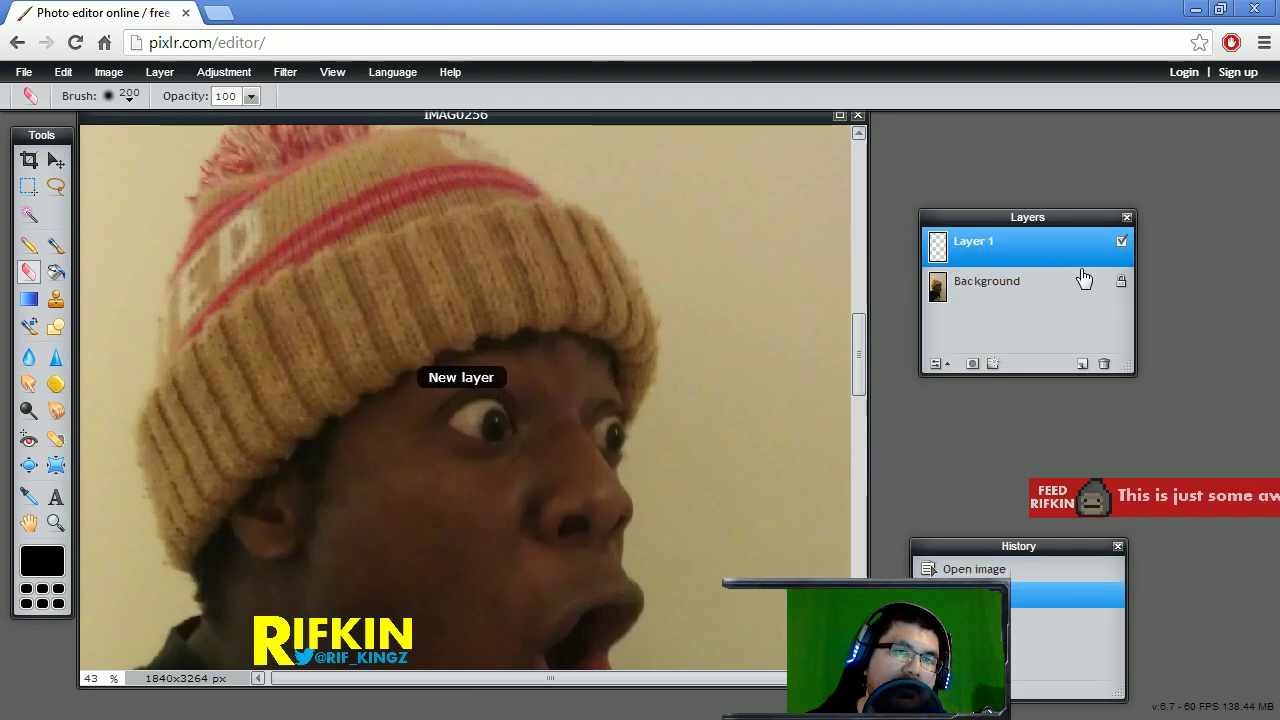
{"action": "double_click", "coordinate": [1121, 281]}
{"action": "left_click", "coordinate": [1094, 255]}
{"action": "left_click_drag", "start_coordinate": [1082, 292], "coordinate": [1034, 253]}
{"action": "scroll", "coordinate": [645, 353], "scroll_direction": "down", "scroll_amount": 4}
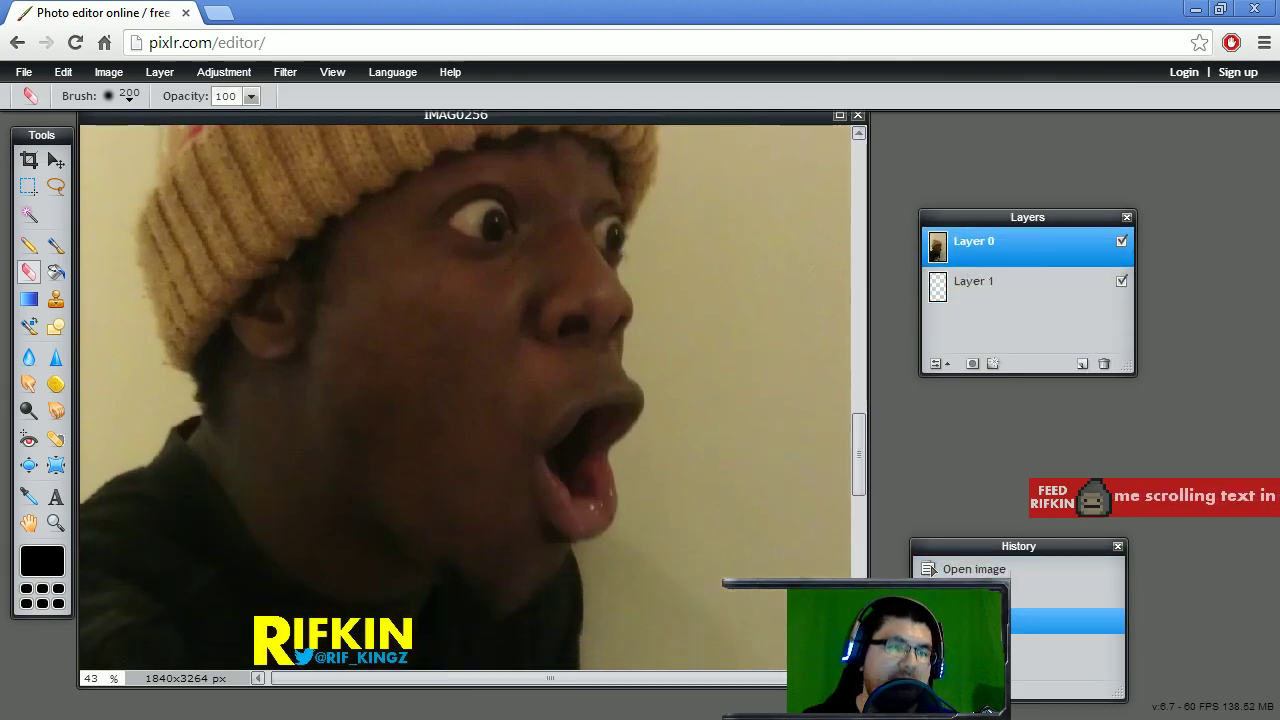
{"action": "mouse_move", "coordinate": [648, 351]}
{"action": "left_mouse_down"}
{"action": "mouse_move", "coordinate": [669, 298]}
{"action": "mouse_move", "coordinate": [645, 269]}
{"action": "mouse_move", "coordinate": [653, 280]}
{"action": "mouse_move", "coordinate": [679, 210]}
{"action": "mouse_move", "coordinate": [691, 340]}
{"action": "mouse_move", "coordinate": [699, 317]}
{"action": "mouse_move", "coordinate": [687, 390]}
{"action": "mouse_move", "coordinate": [665, 373]}
{"action": "mouse_move", "coordinate": [677, 414]}
{"action": "mouse_move", "coordinate": [654, 460]}
{"action": "mouse_move", "coordinate": [639, 461]}
{"action": "mouse_move", "coordinate": [656, 516]}
{"action": "mouse_move", "coordinate": [645, 544]}
{"action": "mouse_move", "coordinate": [646, 515]}
{"action": "mouse_move", "coordinate": [628, 557]}
{"action": "mouse_move", "coordinate": [597, 562]}
{"action": "mouse_move", "coordinate": [610, 605]}
{"action": "mouse_move", "coordinate": [591, 568]}
{"action": "mouse_move", "coordinate": [594, 613]}
{"action": "mouse_move", "coordinate": [558, 648]}
{"action": "mouse_move", "coordinate": [512, 663]}
{"action": "mouse_move", "coordinate": [447, 666]}
{"action": "mouse_move", "coordinate": [403, 619]}
{"action": "mouse_move", "coordinate": [421, 640]}
{"action": "mouse_move", "coordinate": [398, 606]}
{"action": "left_mouse_up"}
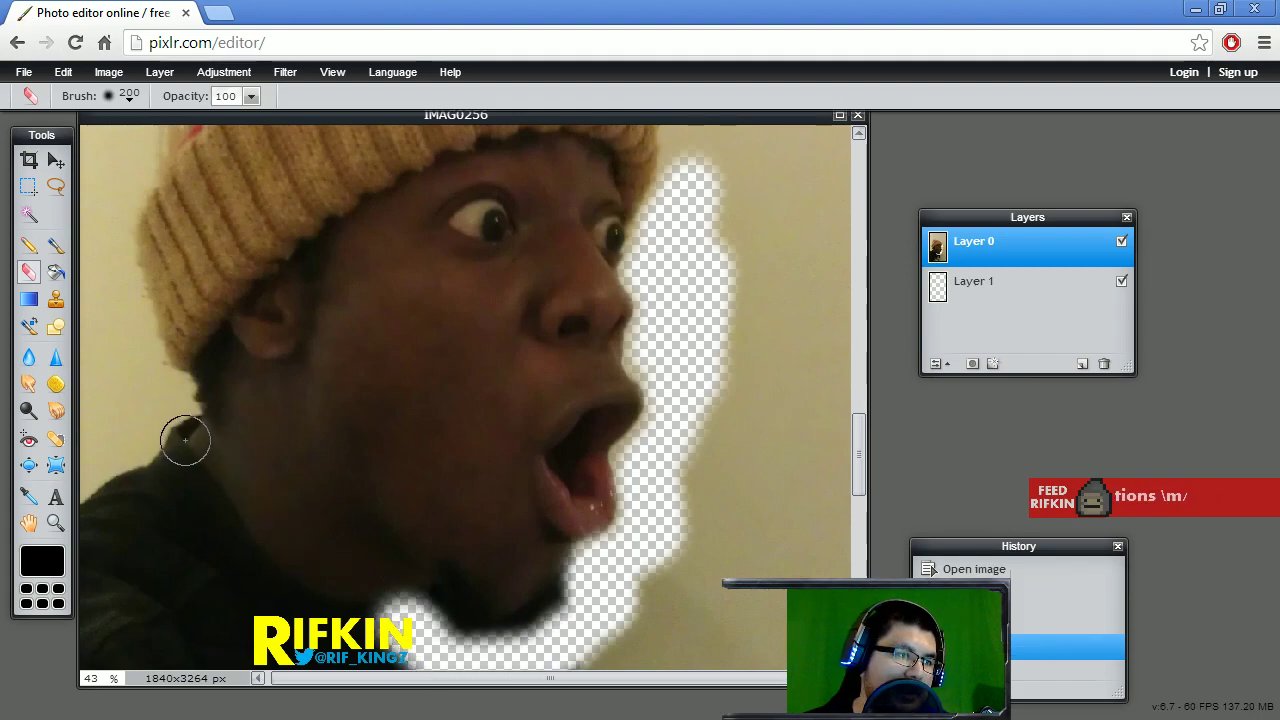
- Erase the wall around the chin, neck, and the hat's right edge, top and top-left
{"action": "mouse_move", "coordinate": [186, 437]}
{"action": "left_mouse_down"}
{"action": "mouse_move", "coordinate": [239, 563]}
{"action": "mouse_move", "coordinate": [330, 627]}
{"action": "mouse_move", "coordinate": [233, 582]}
{"action": "mouse_move", "coordinate": [265, 607]}
{"action": "mouse_move", "coordinate": [405, 652]}
{"action": "mouse_move", "coordinate": [536, 669]}
{"action": "mouse_move", "coordinate": [500, 614]}
{"action": "left_mouse_up"}
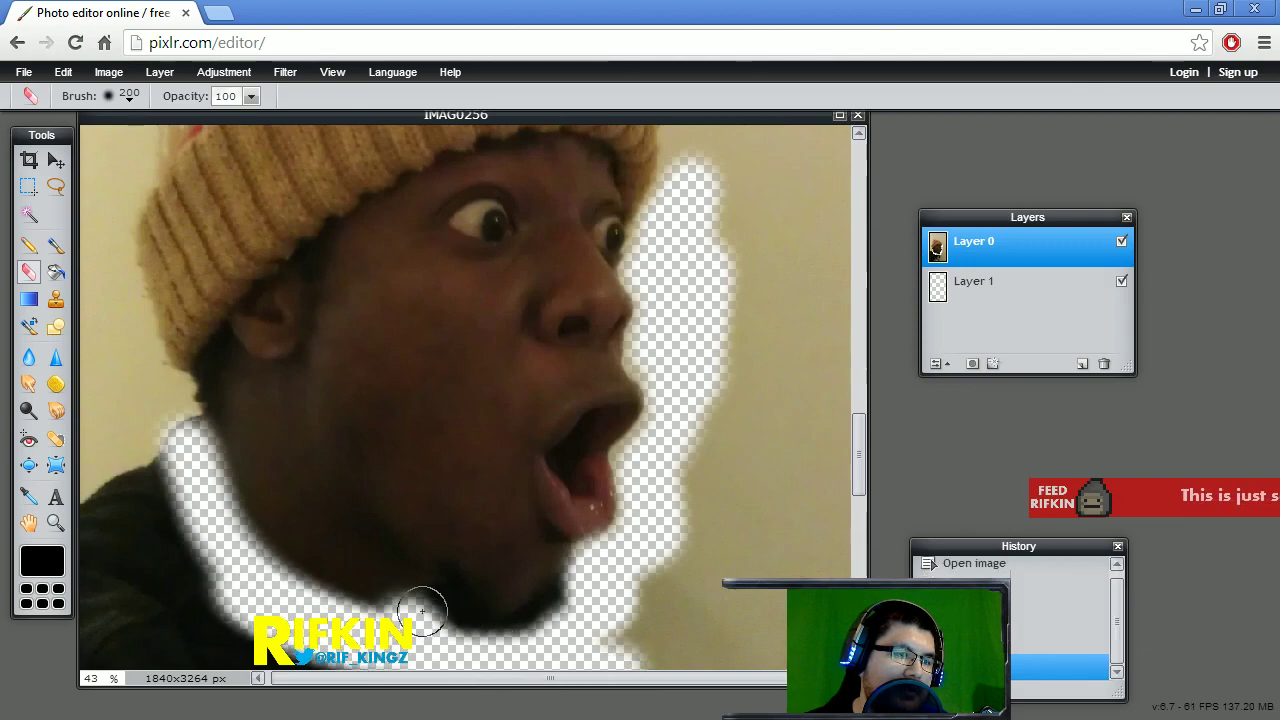
{"action": "scroll", "coordinate": [420, 609], "scroll_direction": "down", "scroll_amount": 1}
{"action": "scroll", "coordinate": [450, 648], "scroll_direction": "down", "scroll_amount": 1}
{"action": "scroll", "coordinate": [449, 634], "scroll_direction": "up", "scroll_amount": 3}
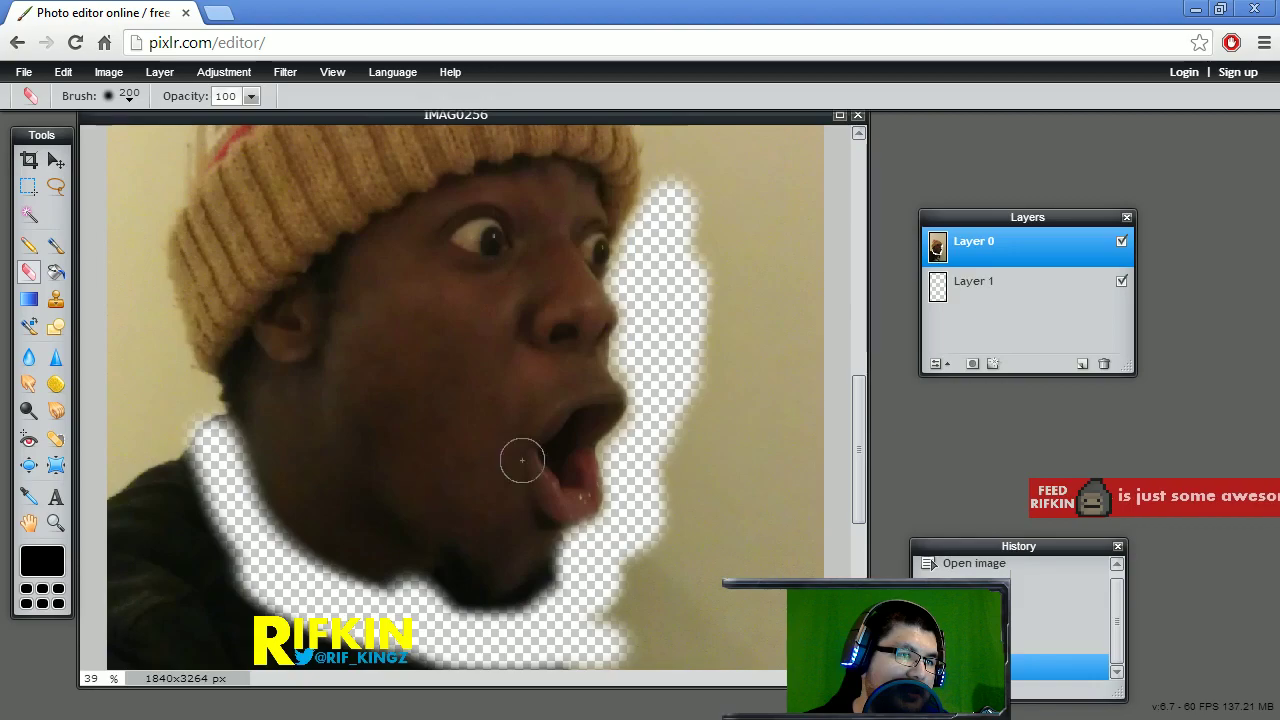
{"action": "scroll", "coordinate": [845, 392], "scroll_direction": "up", "scroll_amount": 1}
{"action": "left_click_drag", "start_coordinate": [857, 460], "coordinate": [863, 320]}
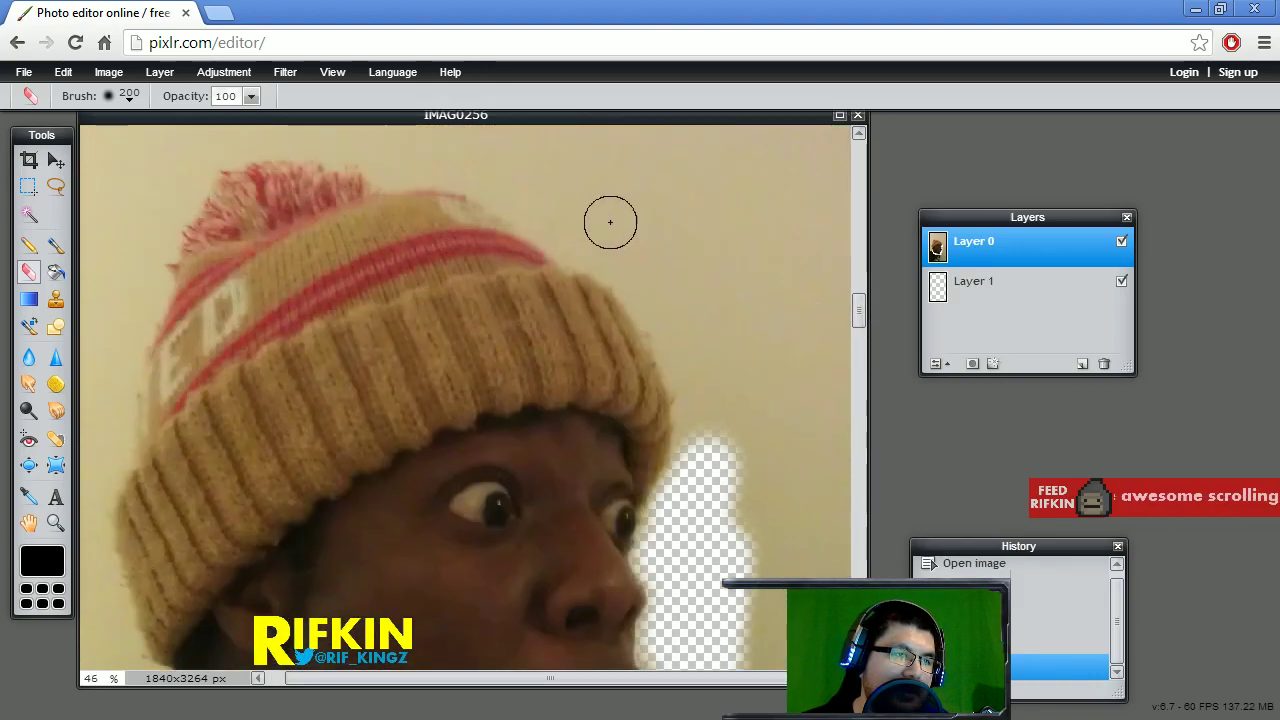
{"action": "mouse_move", "coordinate": [590, 240]}
{"action": "left_mouse_down"}
{"action": "mouse_move", "coordinate": [649, 286]}
{"action": "mouse_move", "coordinate": [692, 358]}
{"action": "mouse_move", "coordinate": [716, 489]}
{"action": "mouse_move", "coordinate": [694, 271]}
{"action": "left_mouse_up"}
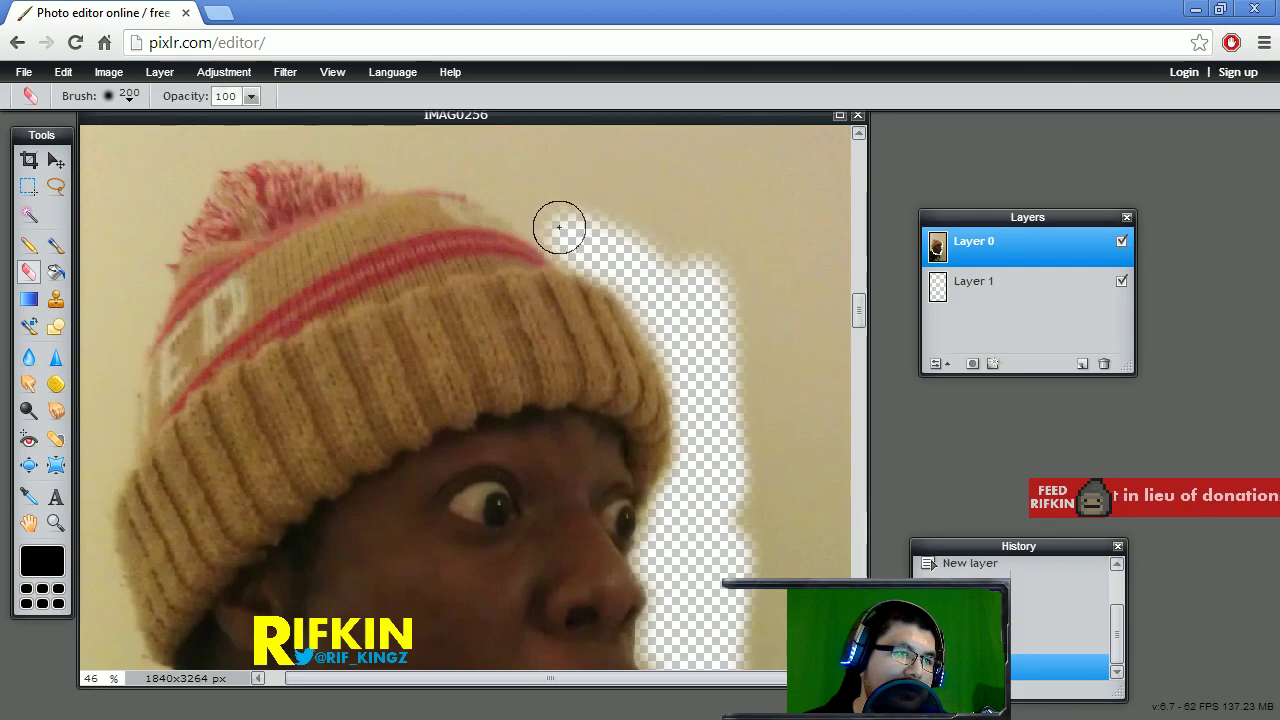
{"action": "mouse_move", "coordinate": [559, 228]}
{"action": "left_mouse_down"}
{"action": "mouse_move", "coordinate": [494, 177]}
{"action": "mouse_move", "coordinate": [403, 151]}
{"action": "mouse_move", "coordinate": [429, 157]}
{"action": "mouse_move", "coordinate": [214, 129]}
{"action": "mouse_move", "coordinate": [595, 140]}
{"action": "left_mouse_up"}
{"action": "scroll", "coordinate": [717, 366], "scroll_direction": "down", "scroll_amount": 2}
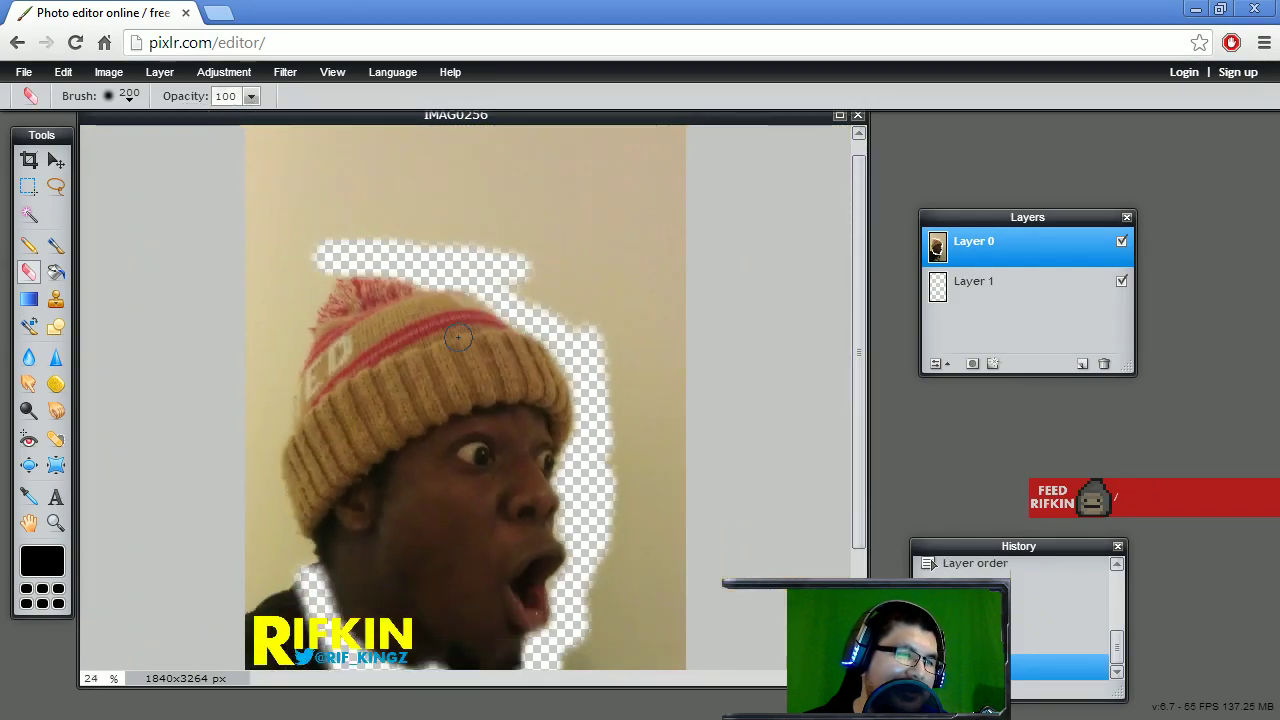
{"action": "mouse_move", "coordinate": [334, 266]}
{"action": "left_mouse_down"}
{"action": "mouse_move", "coordinate": [256, 461]}
{"action": "mouse_move", "coordinate": [285, 557]}
{"action": "mouse_move", "coordinate": [266, 535]}
{"action": "mouse_move", "coordinate": [300, 557]}
{"action": "mouse_move", "coordinate": [260, 476]}
{"action": "mouse_move", "coordinate": [307, 575]}
{"action": "mouse_move", "coordinate": [301, 564]}
{"action": "mouse_move", "coordinate": [295, 625]}
{"action": "left_mouse_up"}
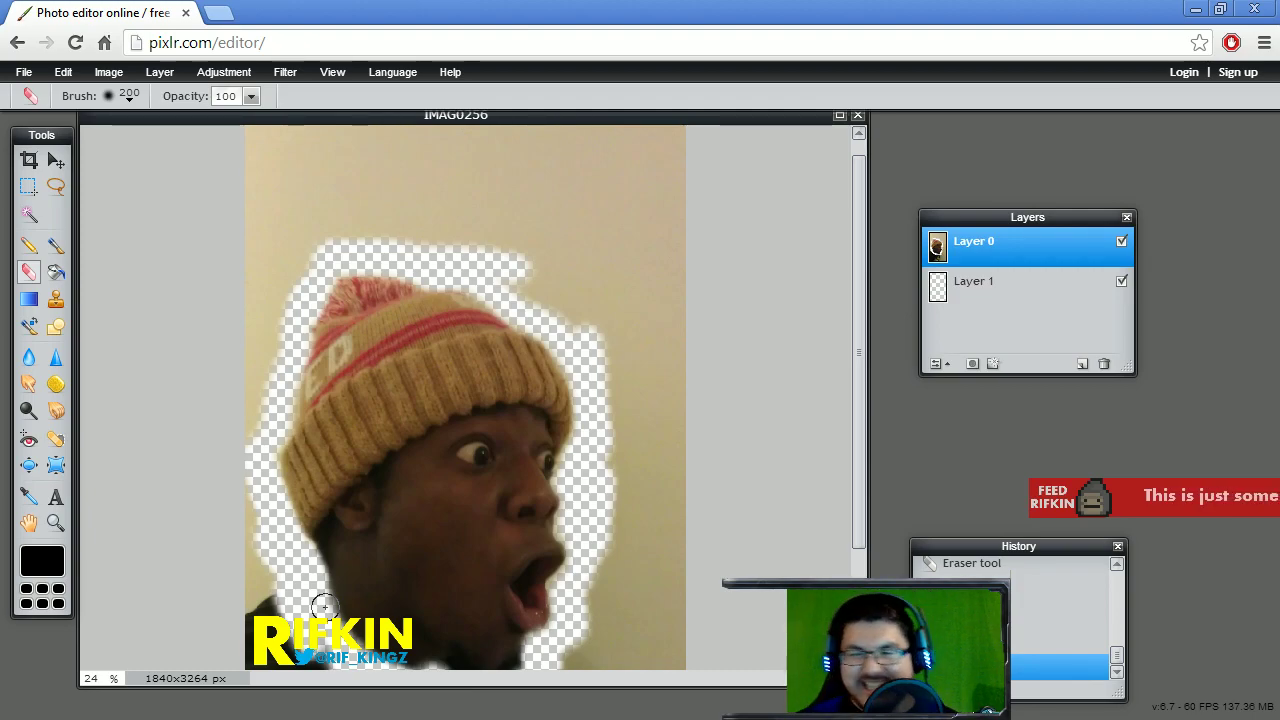
- Select the strip above the hat with the Rectangular Marquee and delete it to transparency
{"action": "key", "text": "ctrl+plus"}
{"action": "key", "text": "ctrl+plus"}
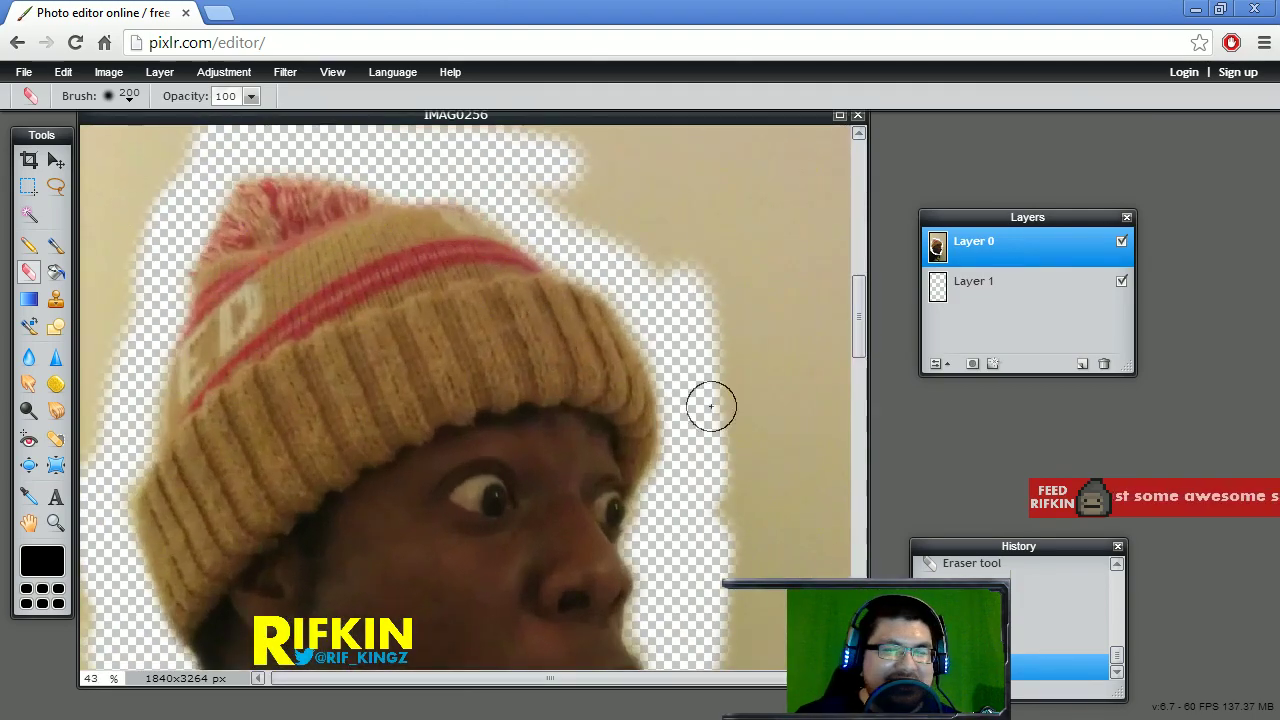
{"action": "scroll", "coordinate": [846, 289], "scroll_direction": "down", "scroll_amount": 5}
{"action": "key", "text": "ctrl+minus"}
{"action": "key", "text": "ctrl+minus"}
{"action": "key", "text": "ctrl+minus"}
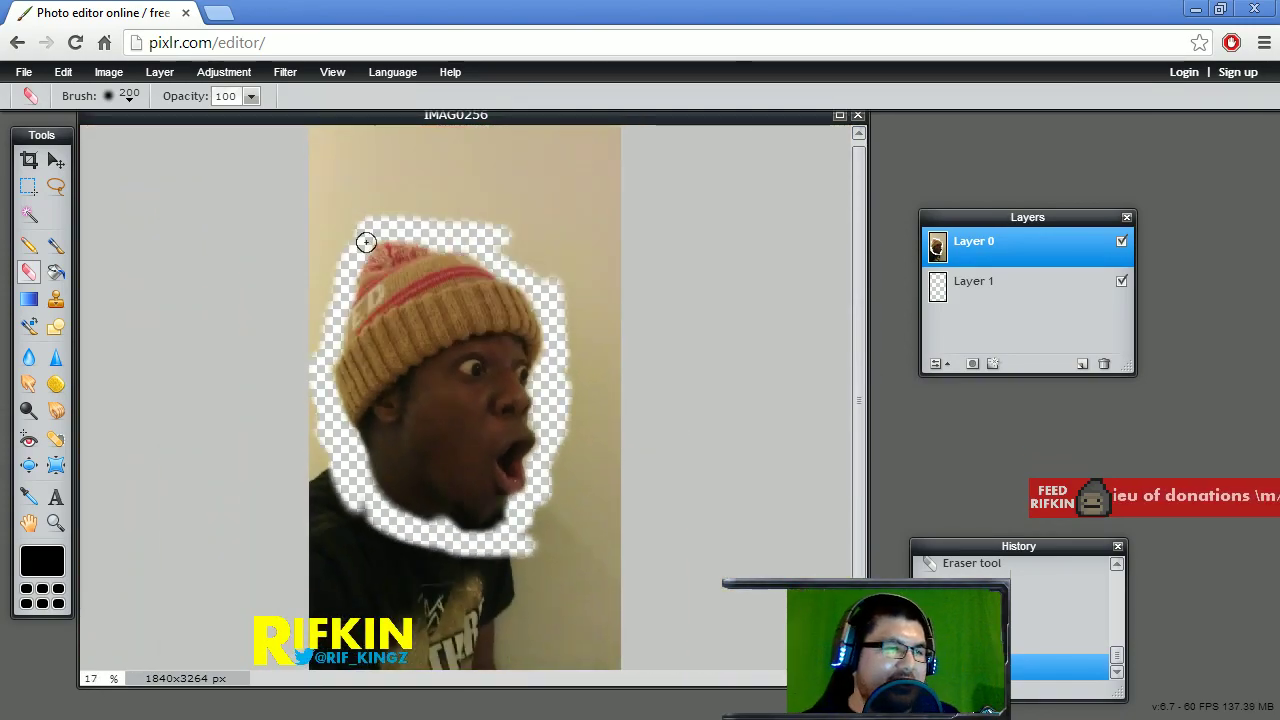
{"action": "key", "text": "ctrl+minus"}
{"action": "key", "text": "ctrl+plus"}
{"action": "key", "text": "ctrl+plus"}
{"action": "key", "text": "ctrl+plus"}
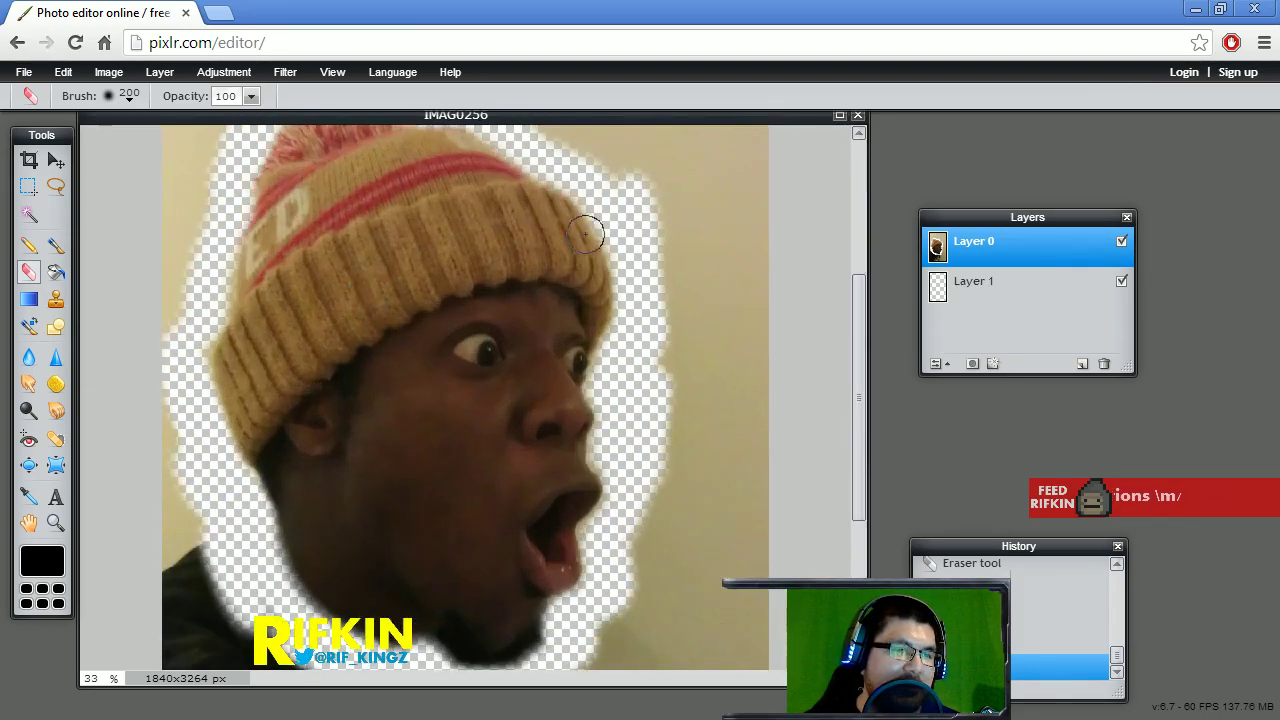
{"action": "key", "text": "ctrl+minus"}
{"action": "key", "text": "ctrl+plus"}
{"action": "key", "text": "ctrl+plus"}
{"action": "key", "text": "ctrl+plus"}
{"action": "key", "text": "ctrl+minus"}
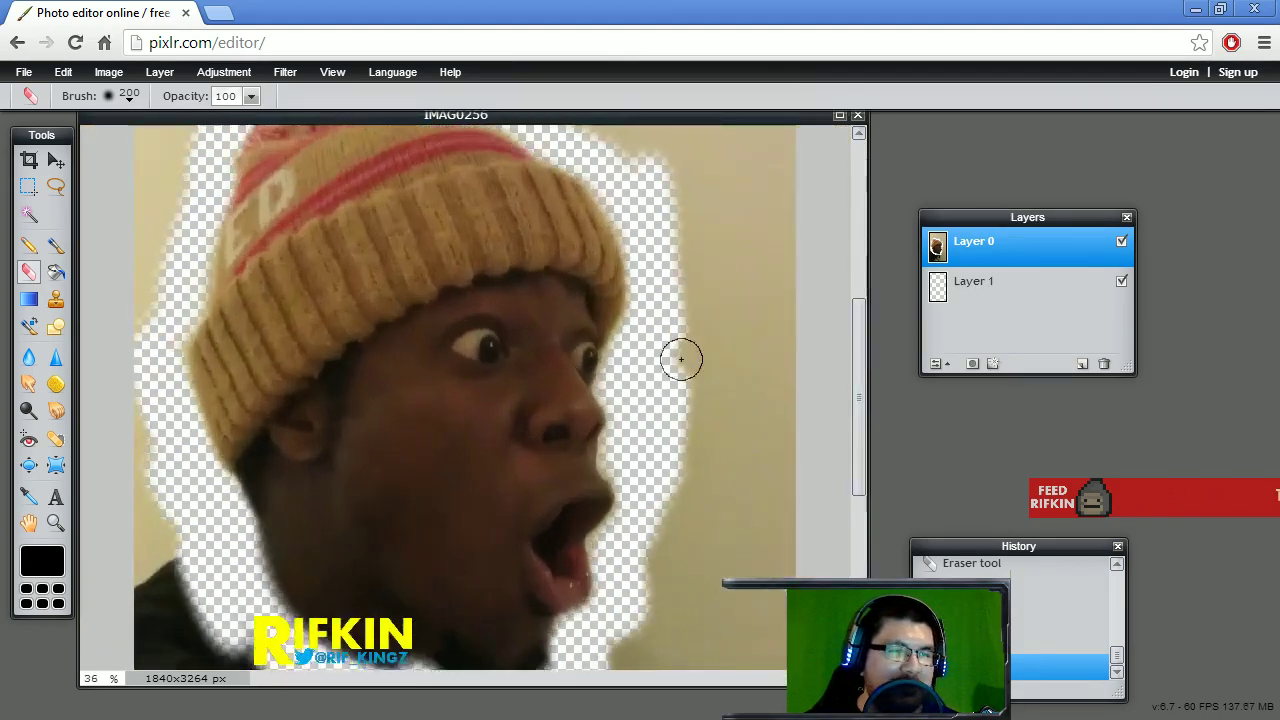
{"action": "key", "text": "ctrl+plus"}
{"action": "key", "text": "ctrl+minus"}
{"action": "key", "text": "ctrl+plus"}
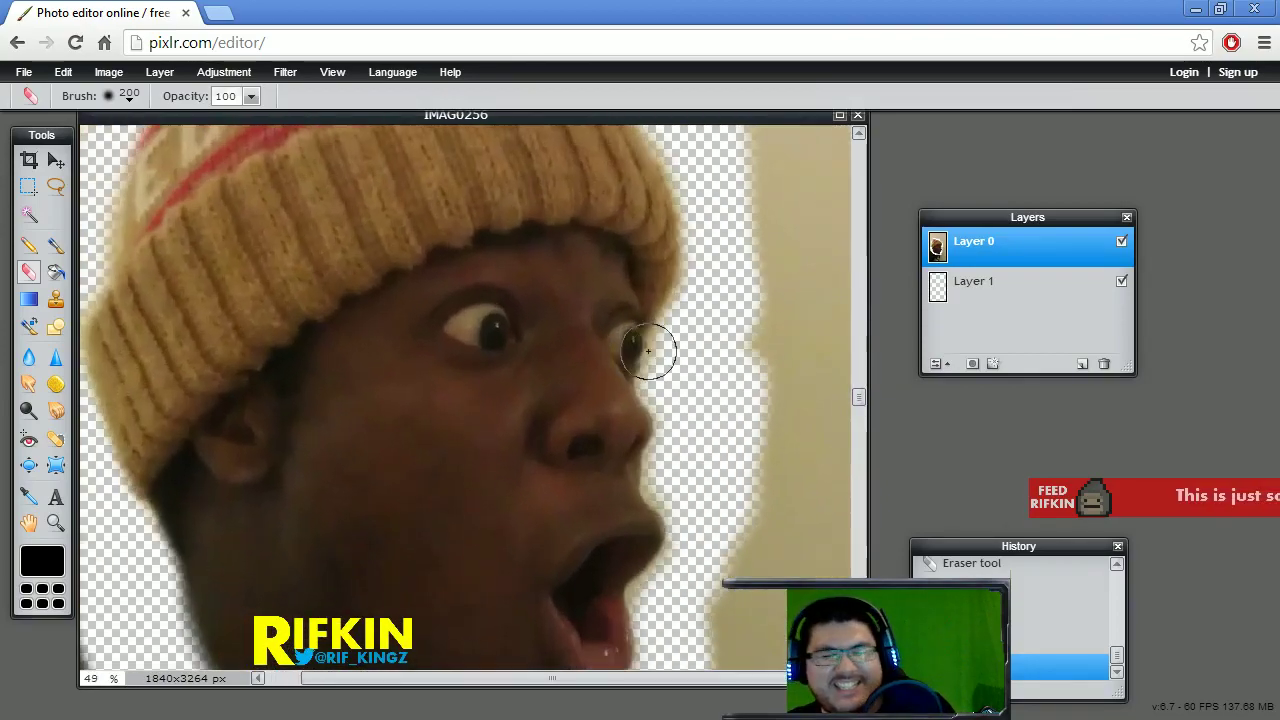
{"action": "key", "text": "ctrl+minus"}
{"action": "key", "text": "ctrl+minus"}
{"action": "key", "text": "ctrl+minus"}
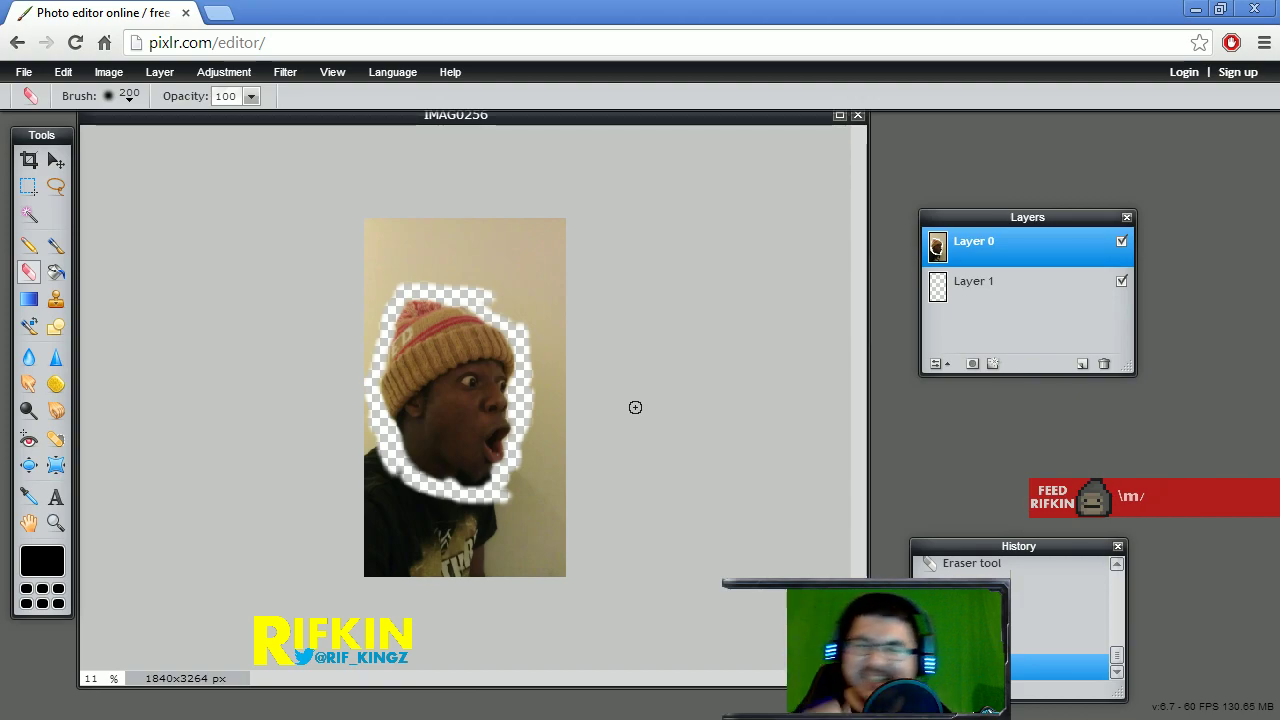
{"action": "scroll", "coordinate": [714, 391], "scroll_direction": "down", "scroll_amount": 1}
{"action": "scroll", "coordinate": [723, 392], "scroll_direction": "up", "scroll_amount": 3}
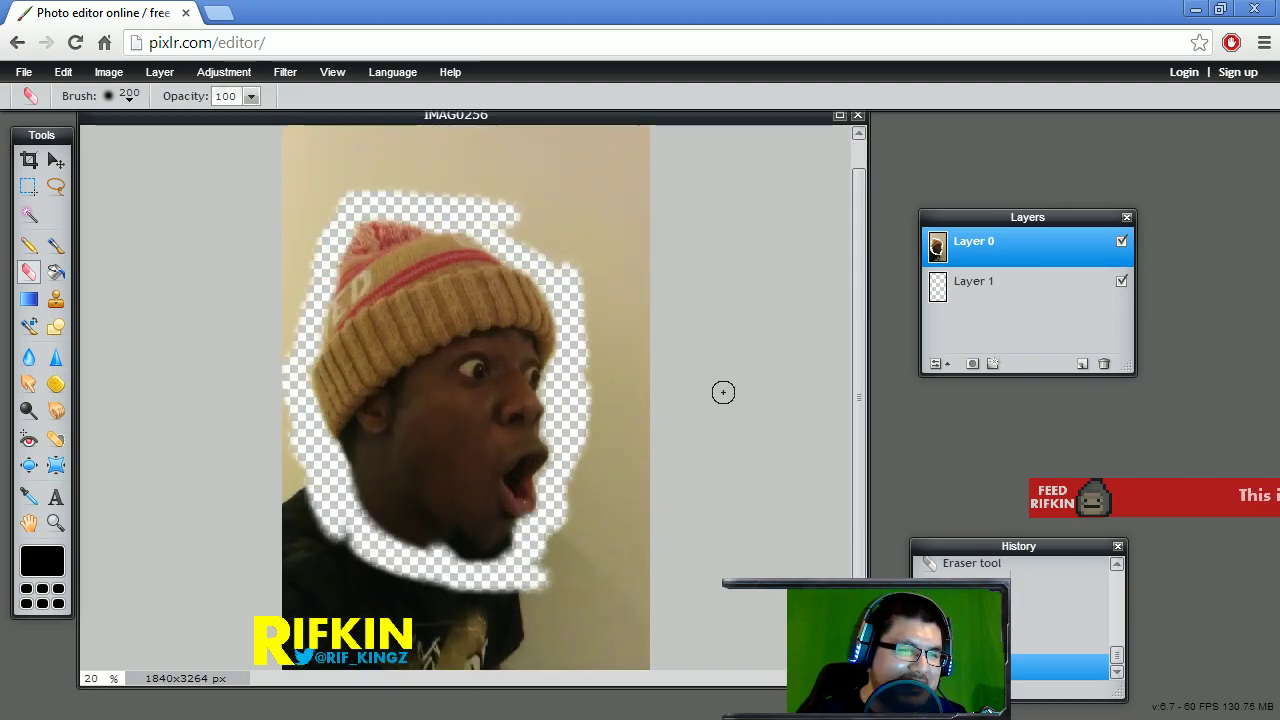
{"action": "scroll", "coordinate": [723, 392], "scroll_direction": "up", "scroll_amount": 1}
{"action": "scroll", "coordinate": [721, 392], "scroll_direction": "down", "scroll_amount": 2}
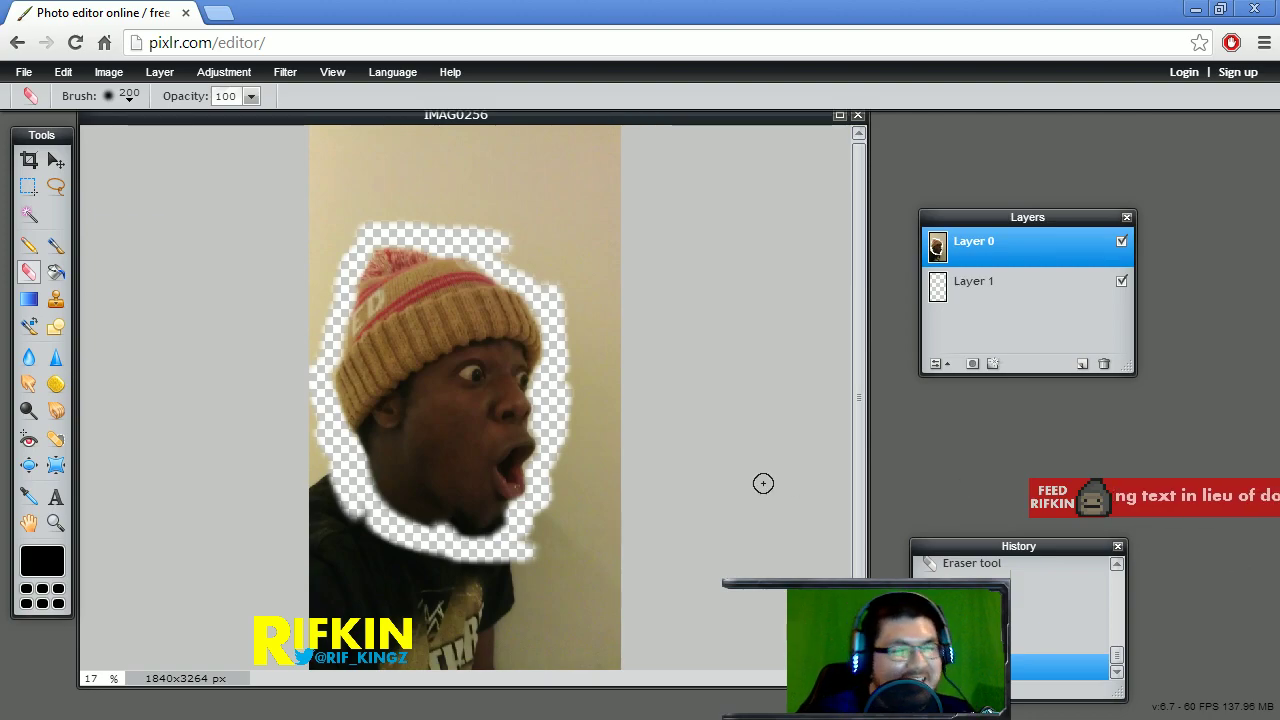
{"action": "left_click", "coordinate": [32, 189]}
{"action": "left_click_drag", "start_coordinate": [674, 251], "coordinate": [169, 143]}
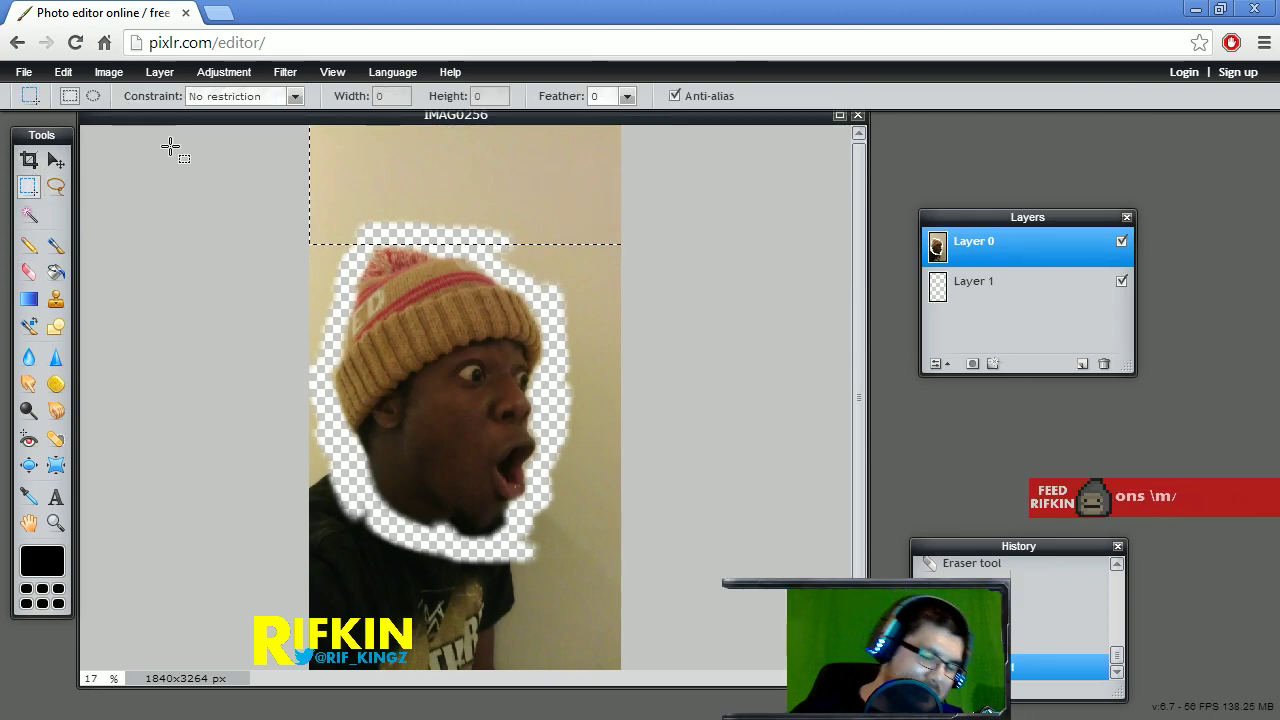
{"action": "key", "text": "Delete"}
- Clear the right-edge and top-left strips to transparency too, then switch to the Paint window
{"action": "left_click_drag", "start_coordinate": [664, 199], "coordinate": [564, 688]}
{"action": "key", "text": "Delete"}
{"action": "left_click_drag", "start_coordinate": [580, 236], "coordinate": [560, 286]}
{"action": "left_click", "coordinate": [390, 222]}
{"action": "left_click_drag", "start_coordinate": [348, 220], "coordinate": [280, 313]}
{"action": "key", "text": "Delete"}
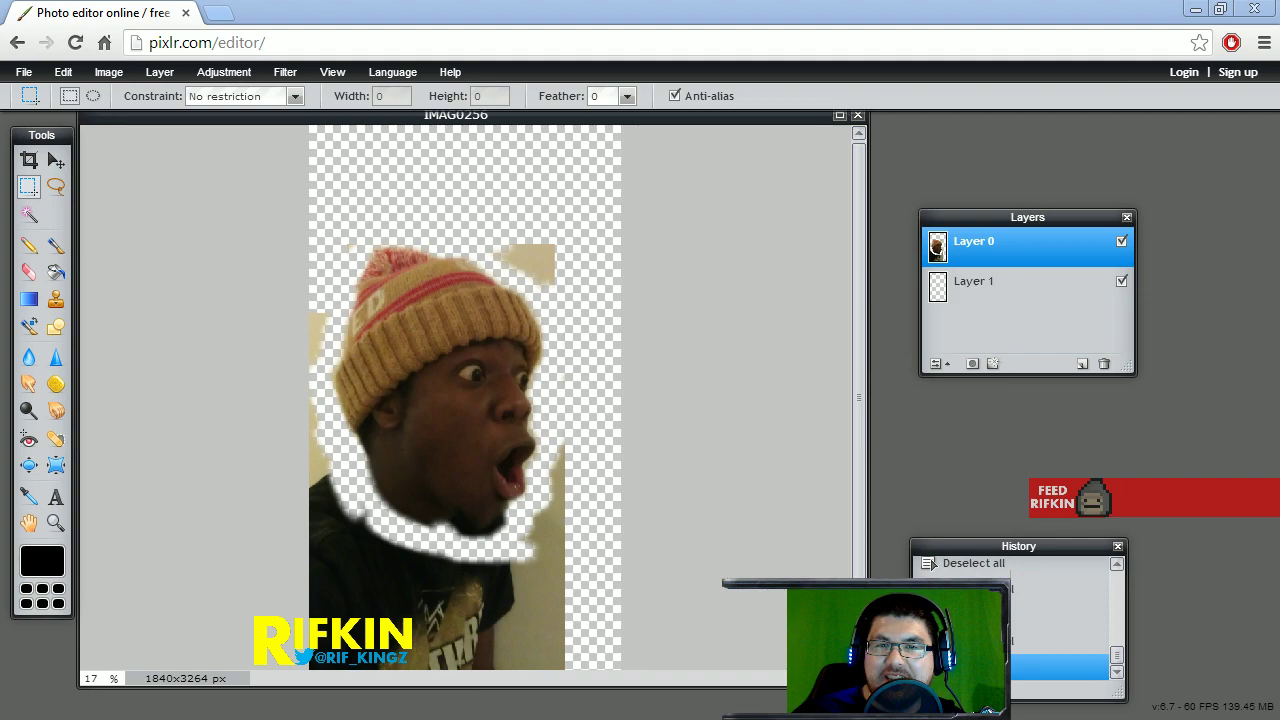
{"action": "key", "text": "alt+Tab"}
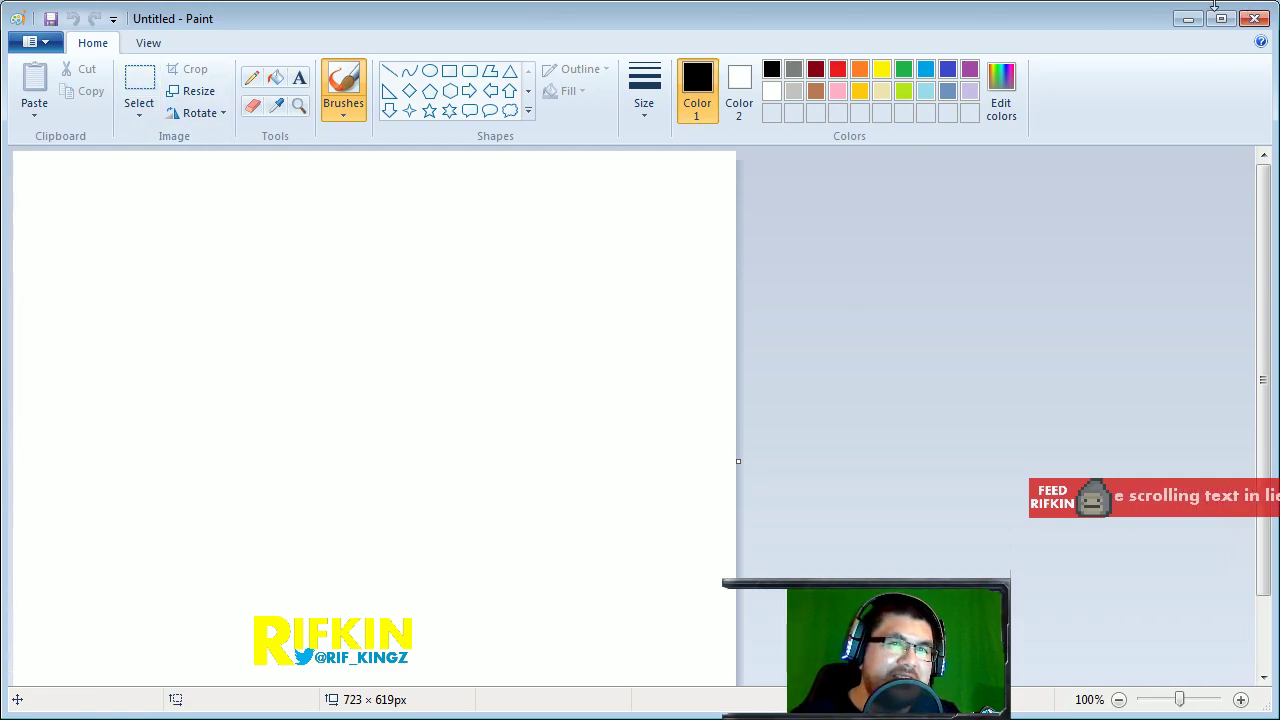
- Close the blank Paint window to get back to Pixlr Editor
{"action": "left_click", "coordinate": [1254, 18]}
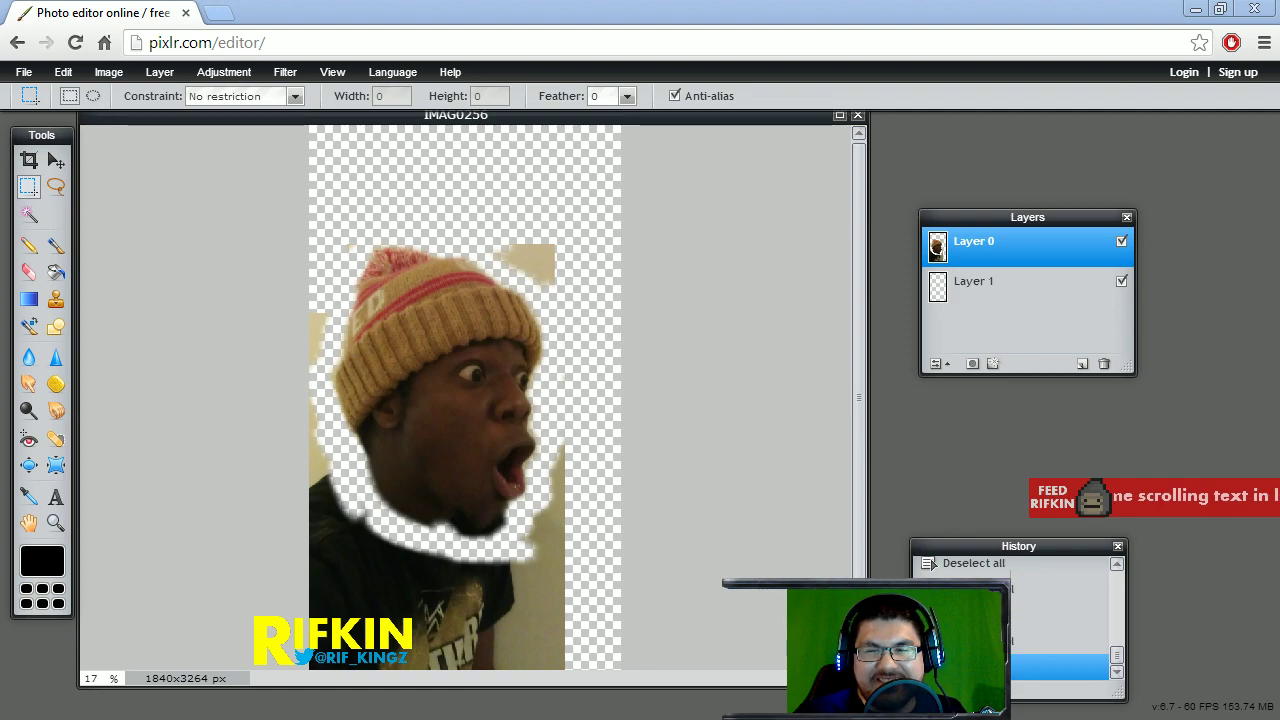
- Open the corn image in Pixlr from its pasted web address
{"action": "left_click", "coordinate": [23, 72]}
{"action": "left_click", "coordinate": [80, 133]}
{"action": "key", "text": "ctrl+v"}
{"action": "left_click", "coordinate": [712, 443]}
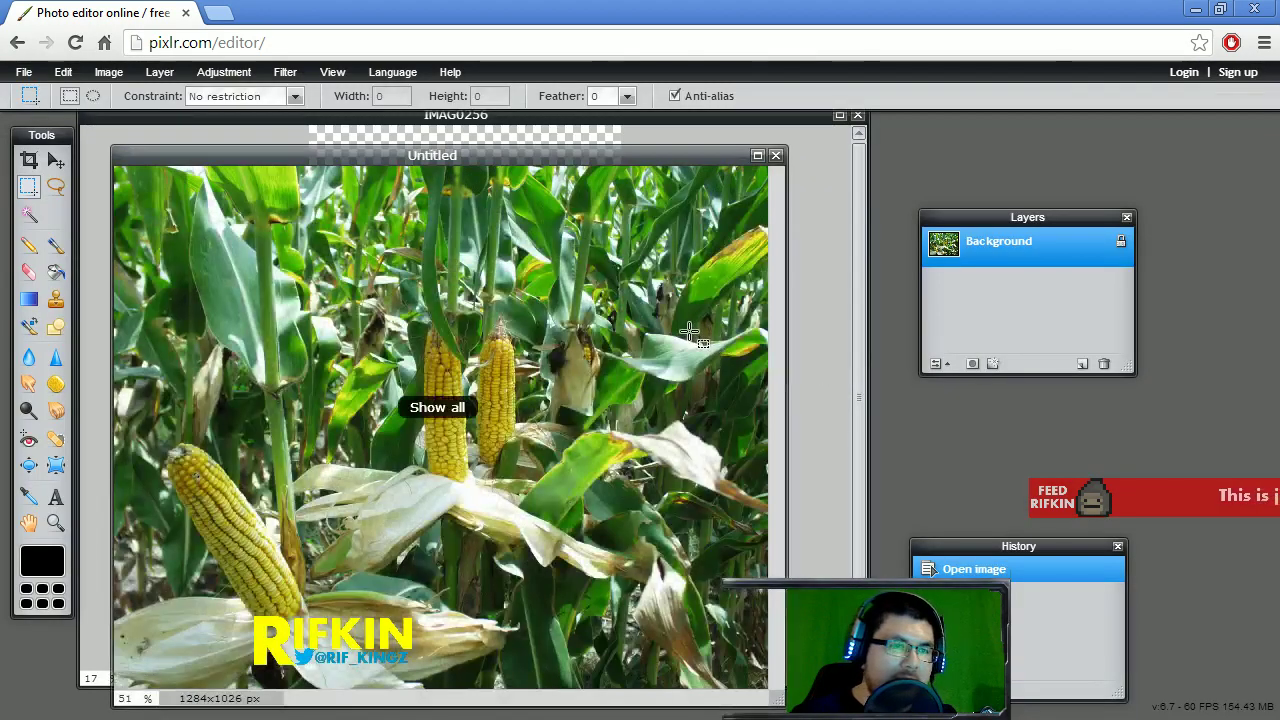
- Copy the whole corn image into IMAG0256 as a new layer and move it up over the hat
{"action": "key", "text": "ctrl+a"}
{"action": "key", "text": "ctrl+c"}
{"action": "left_click", "coordinate": [796, 365]}
{"action": "key", "text": "ctrl+v"}
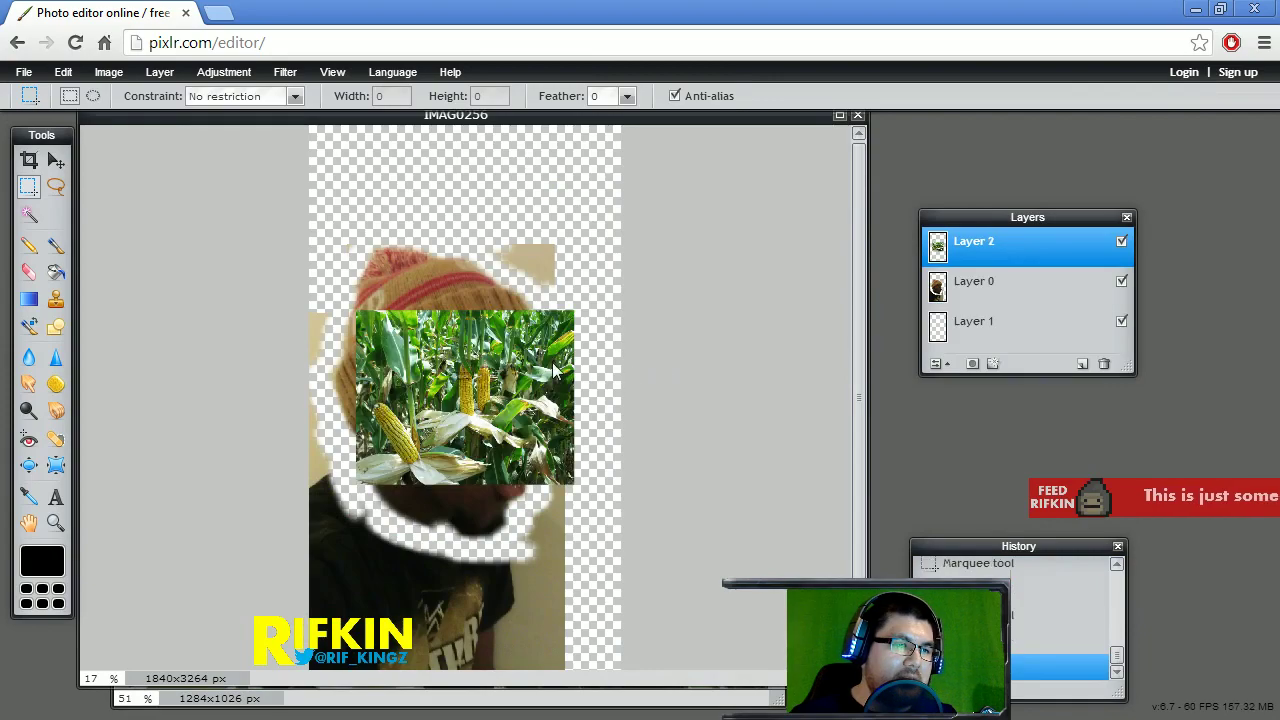
{"action": "key", "text": "v"}
{"action": "left_click_drag", "start_coordinate": [630, 496], "coordinate": [611, 449]}
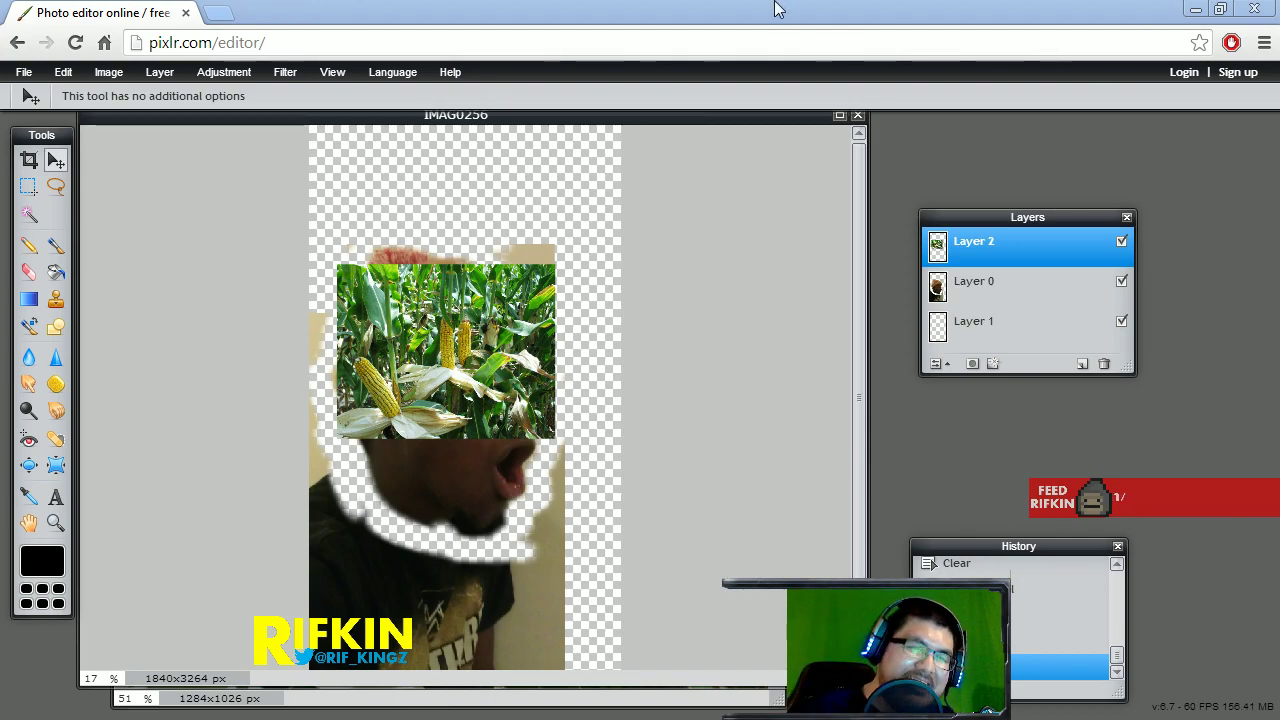
- Set the corn layer's opacity to 15% and move it over the face
{"action": "left_click_drag", "start_coordinate": [471, 10], "coordinate": [525, 43]}
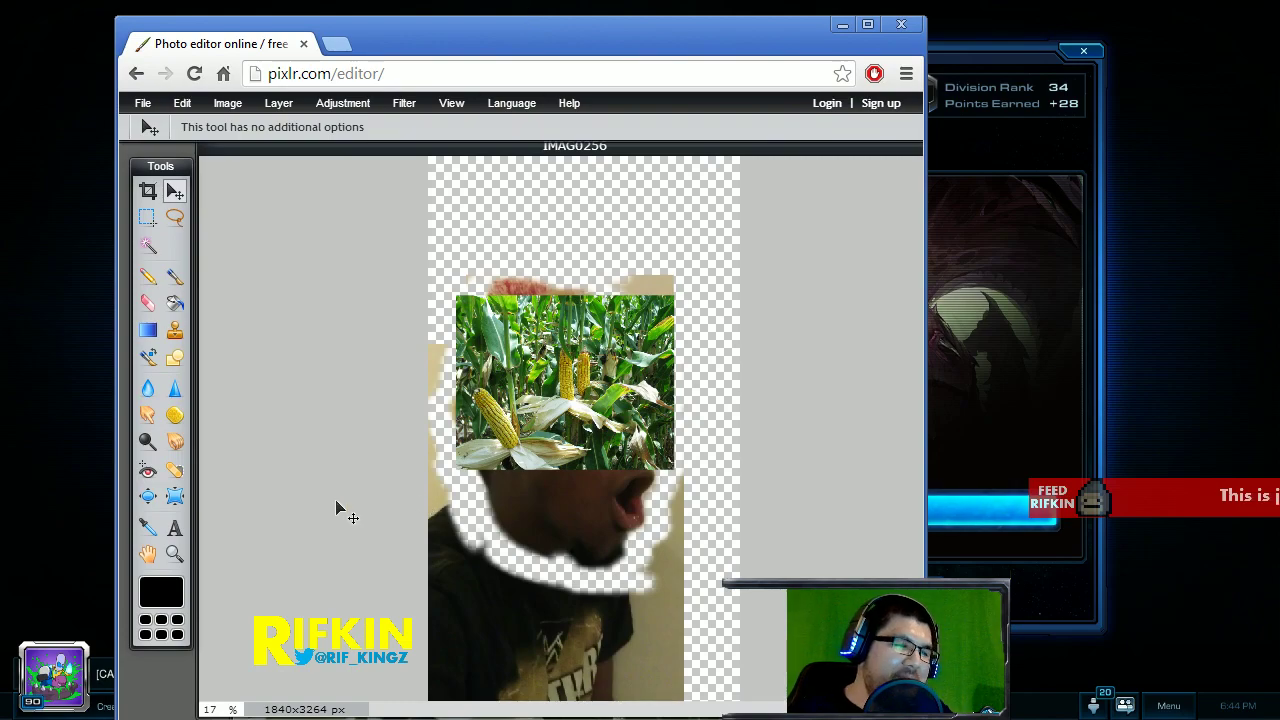
{"action": "double_click", "coordinate": [406, 39]}
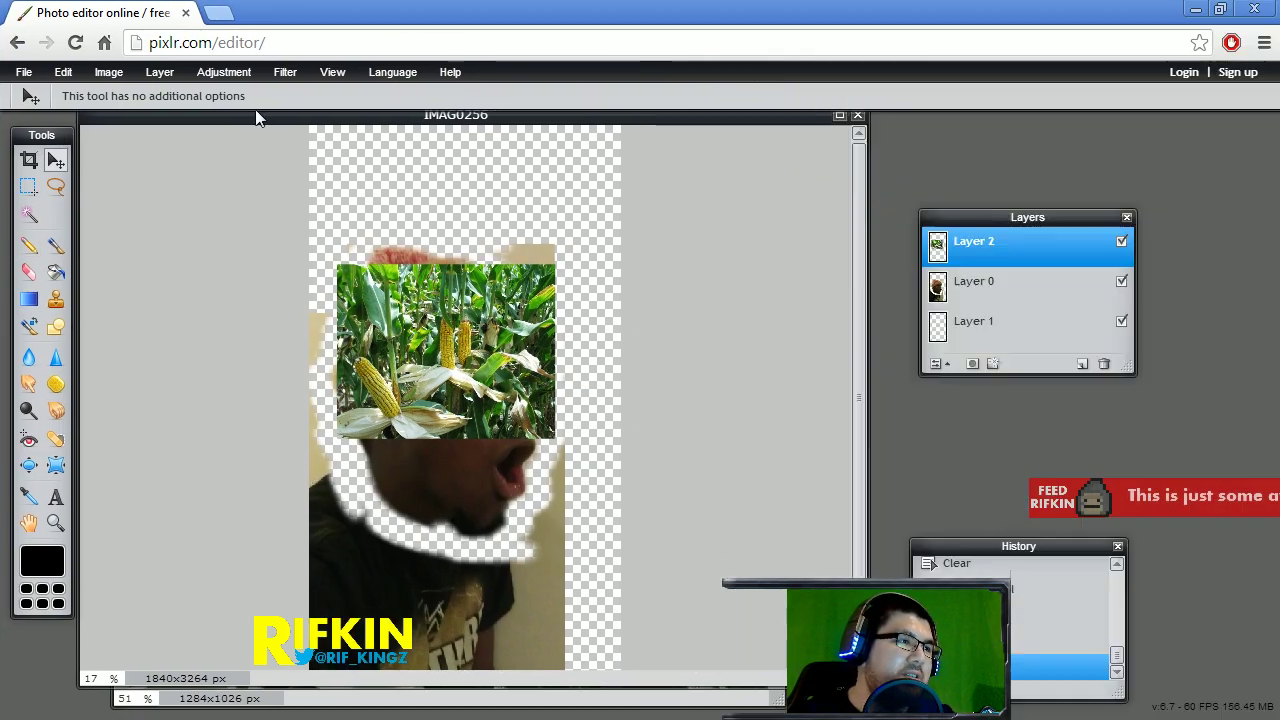
{"action": "left_click", "coordinate": [937, 365]}
{"action": "left_click_drag", "start_coordinate": [1053, 310], "coordinate": [1011, 311]}
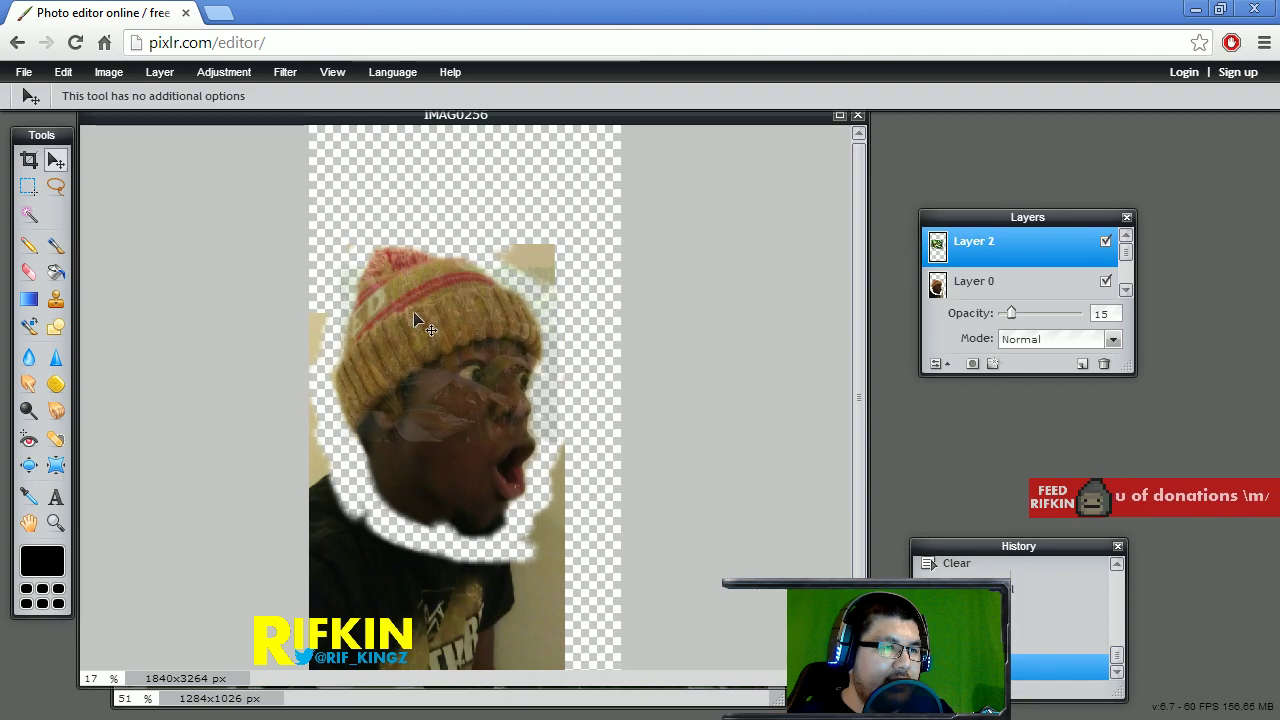
{"action": "left_click_drag", "start_coordinate": [415, 318], "coordinate": [423, 371]}
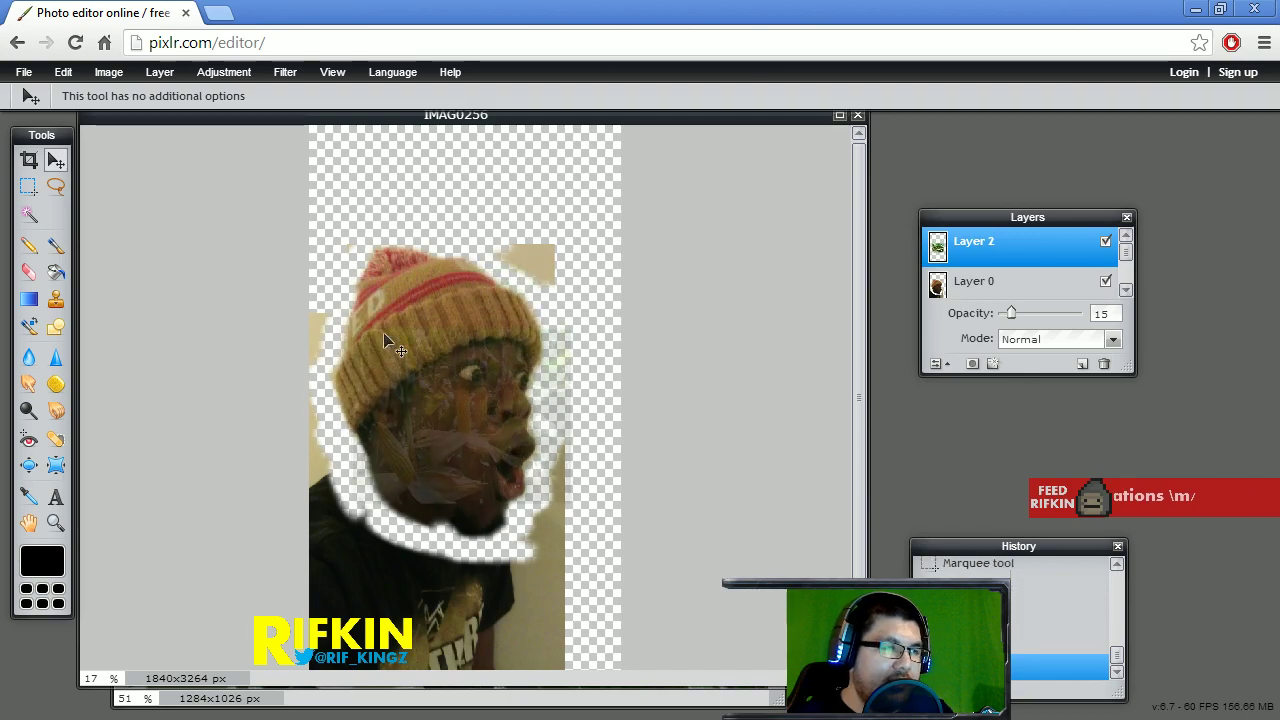
- Rotate the corn layer counter-clockwise with Free transform and apply the change
{"action": "left_click", "coordinate": [88, 72]}
{"action": "left_click", "coordinate": [63, 72]}
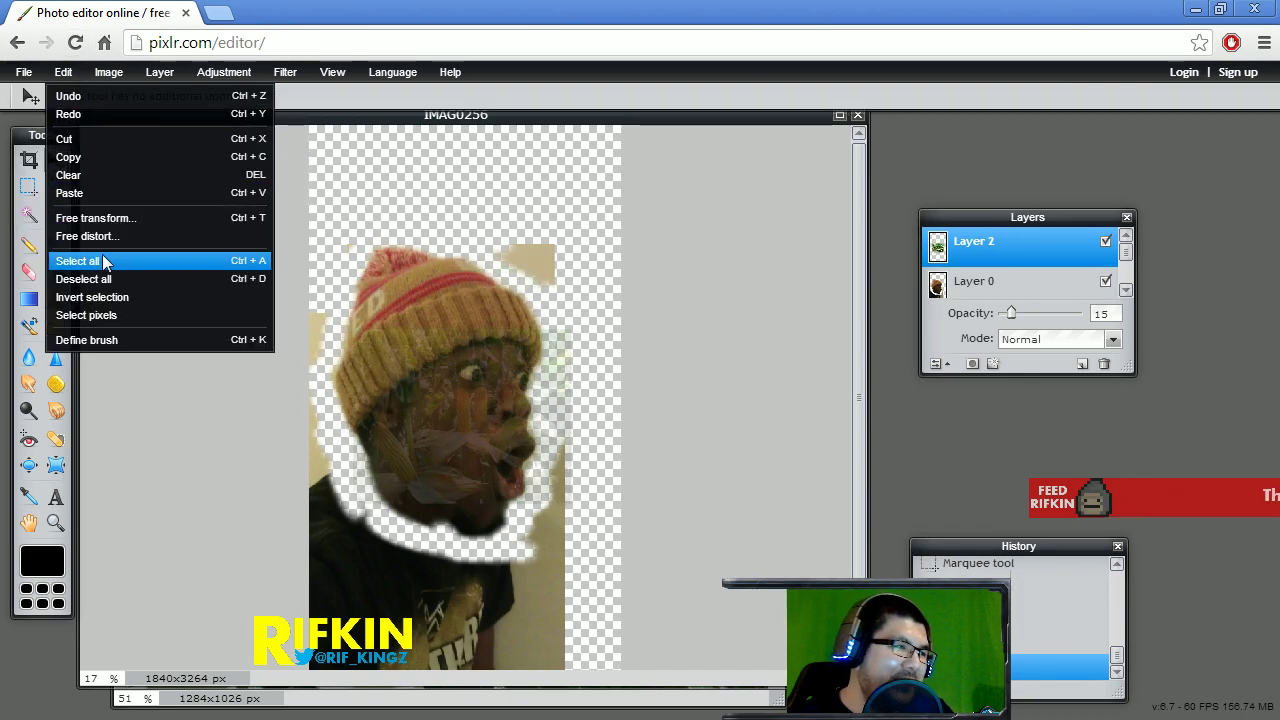
{"action": "left_click", "coordinate": [108, 218]}
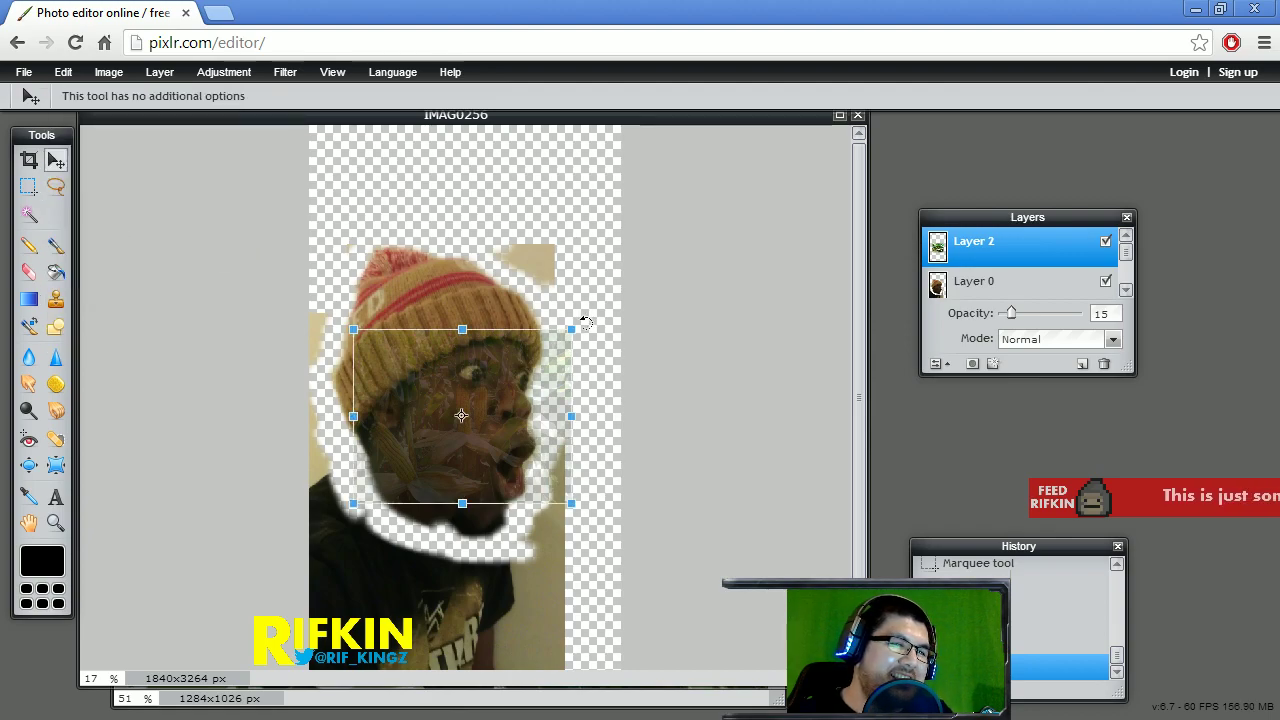
{"action": "left_click_drag", "start_coordinate": [586, 323], "coordinate": [522, 320]}
{"action": "key", "text": "ctrl+d"}
{"action": "left_click", "coordinate": [573, 433]}
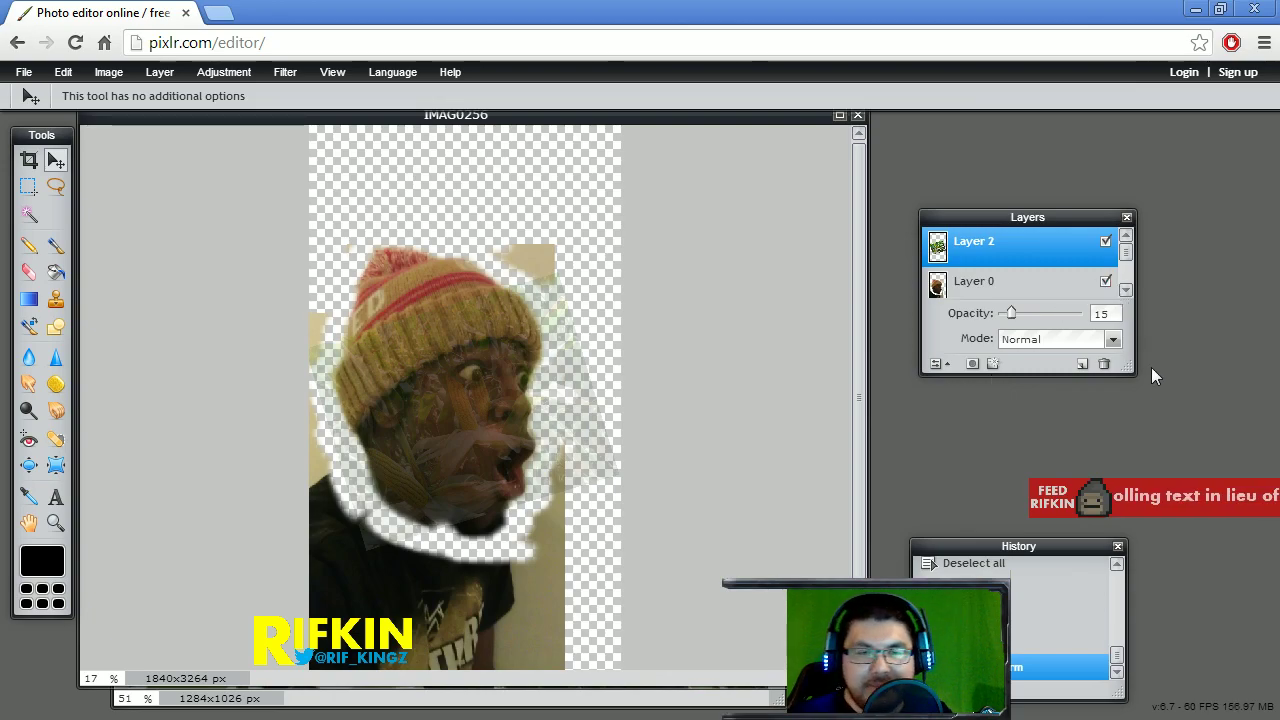
{"action": "left_click_drag", "start_coordinate": [1151, 368], "coordinate": [1168, 440]}
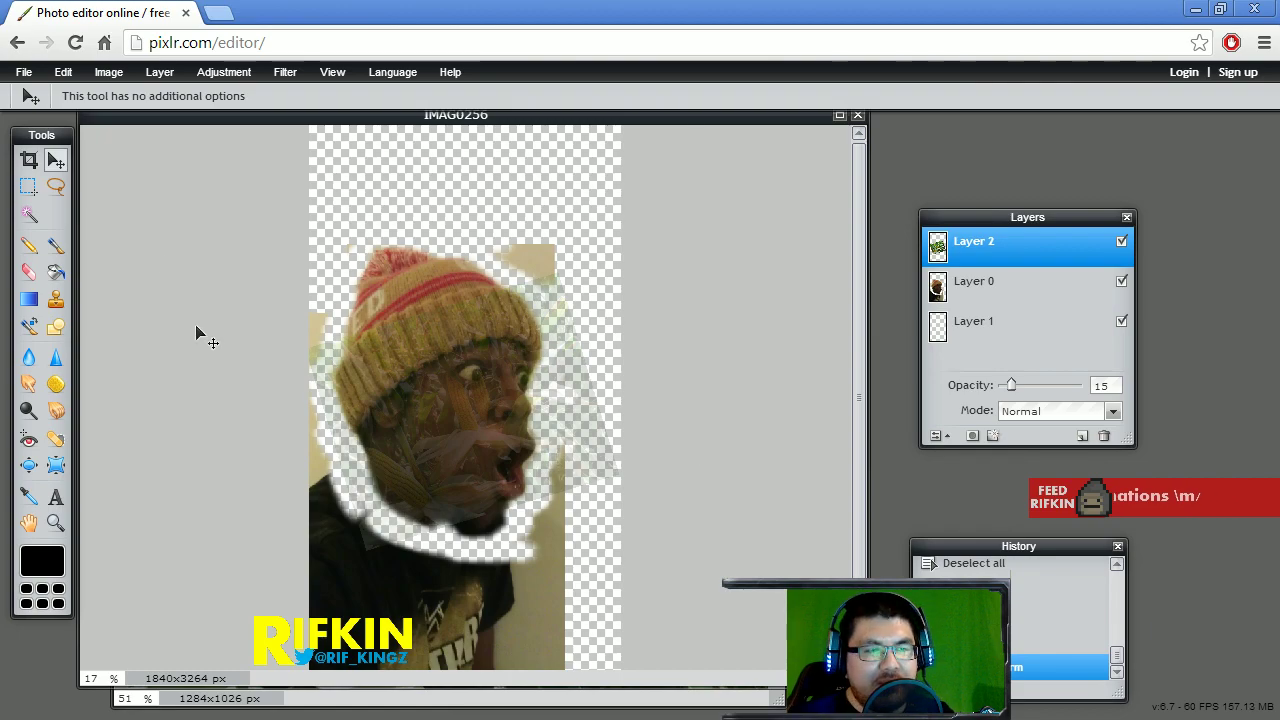
- Select the area around the head and crop the canvas to 1712×2166 px
{"action": "key", "text": "m"}
{"action": "left_click_drag", "start_coordinate": [600, 560], "coordinate": [305, 192]}
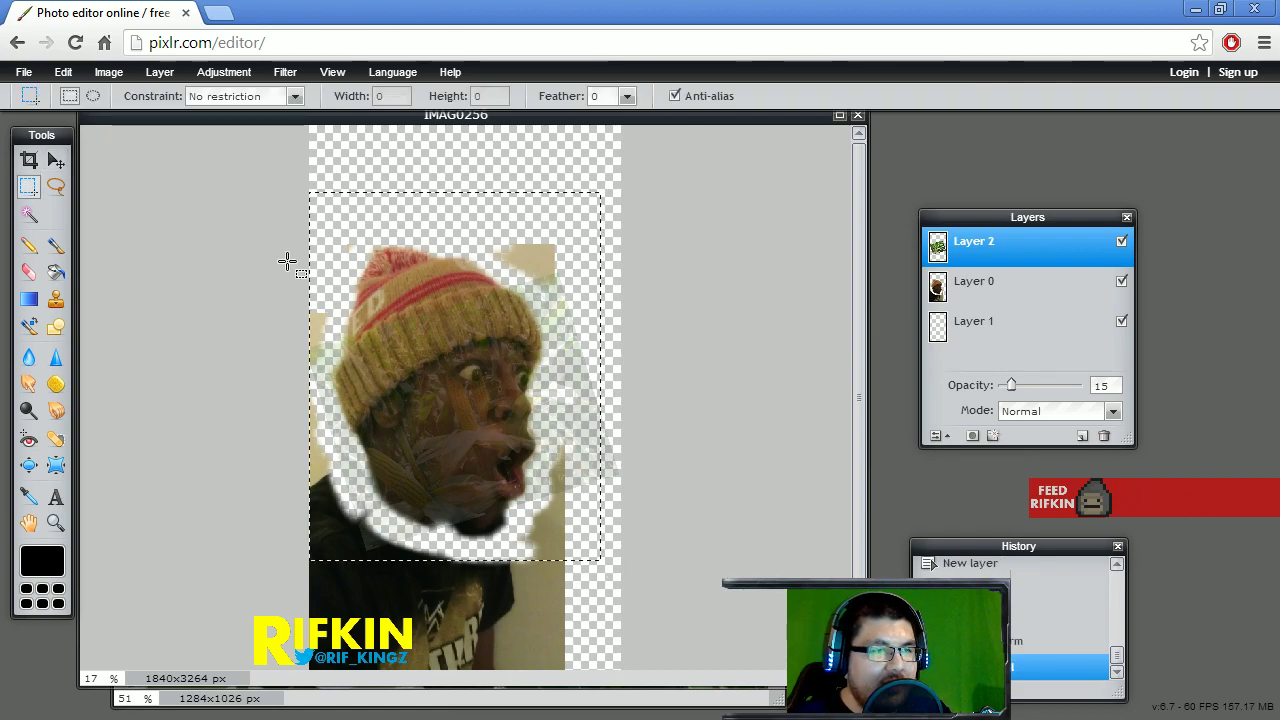
{"action": "left_click", "coordinate": [108, 72]}
{"action": "left_click", "coordinate": [138, 243]}
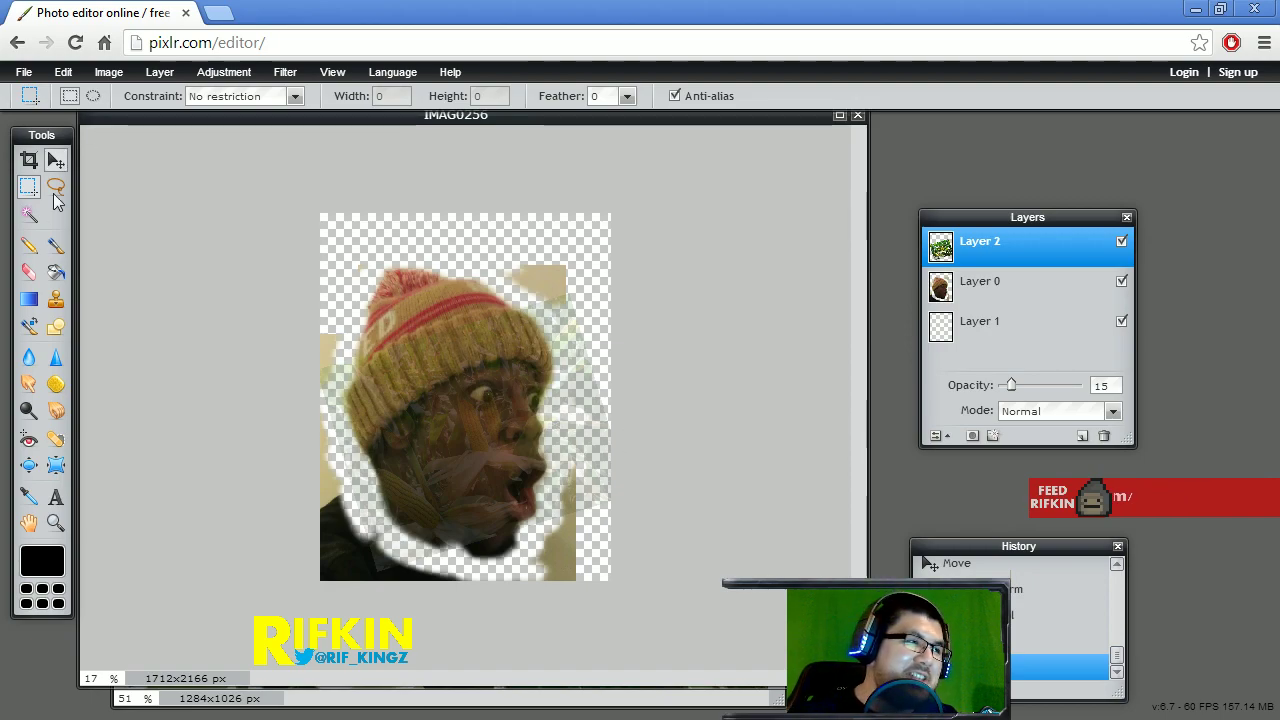
- Start a text caption on the canvas in Comic Sans MS
{"action": "left_click", "coordinate": [56, 497]}
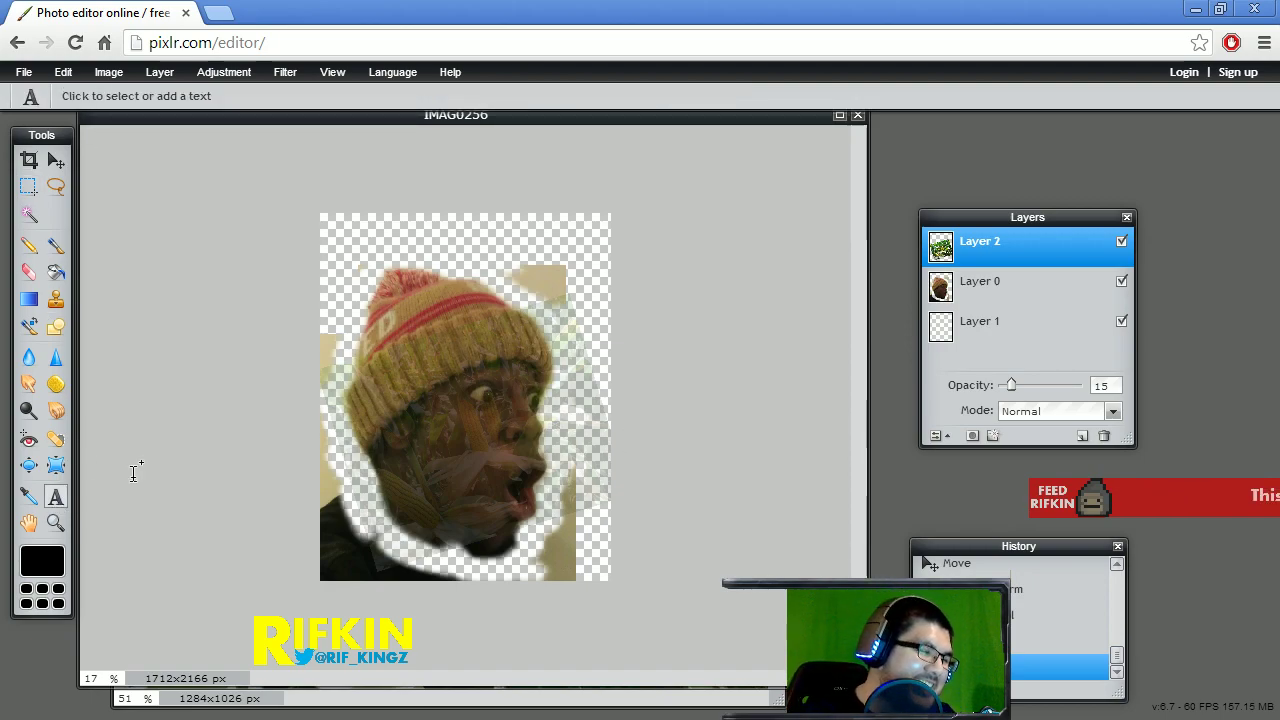
{"action": "left_click", "coordinate": [381, 246]}
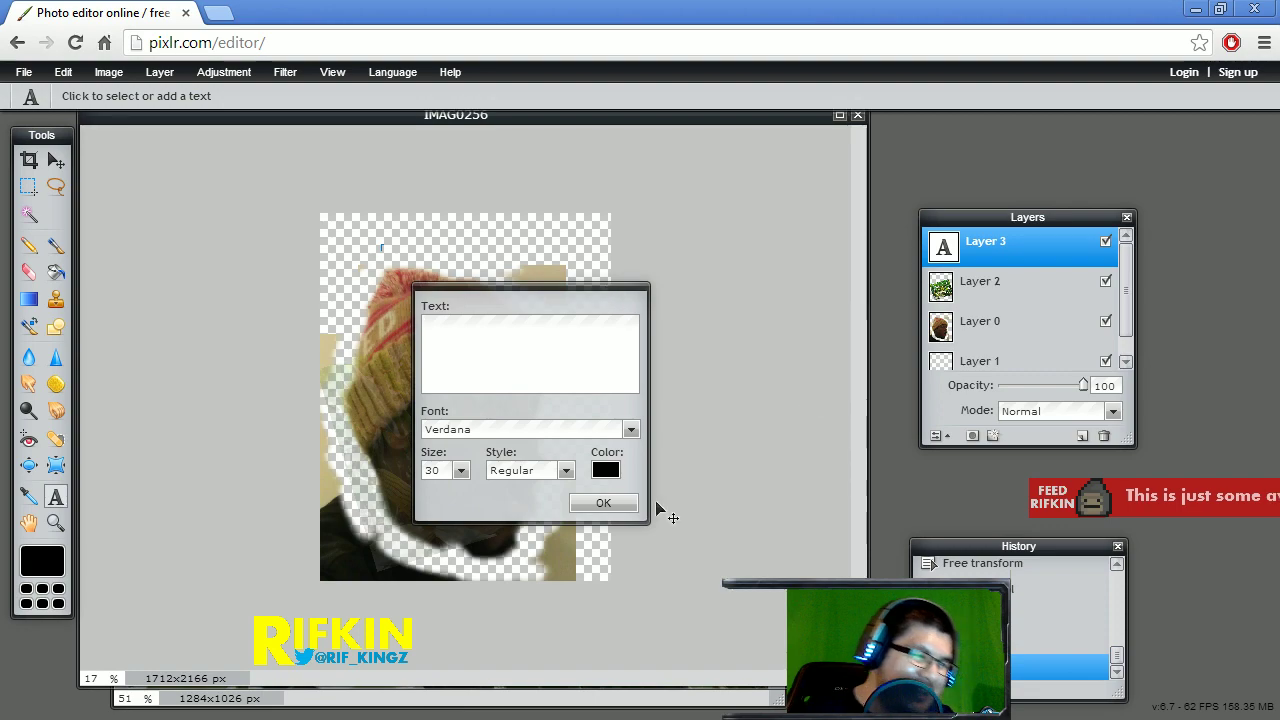
{"action": "left_click", "coordinate": [631, 429]}
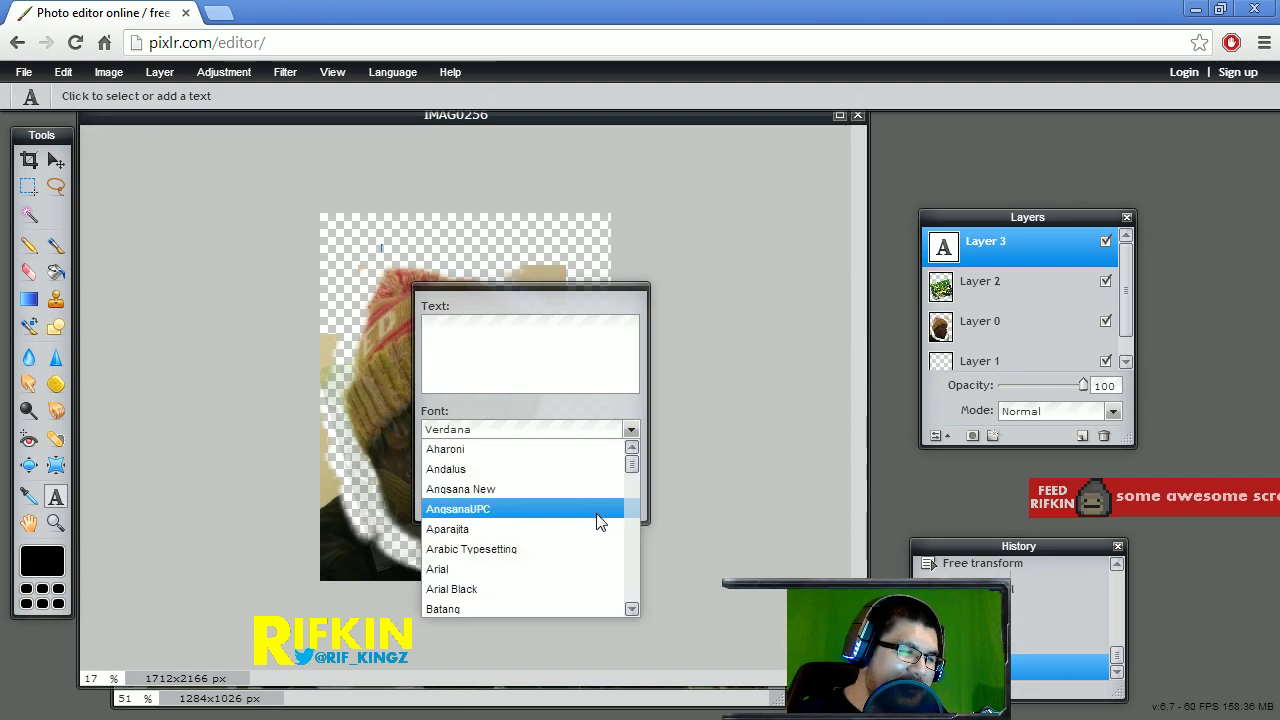
{"action": "scroll", "coordinate": [535, 560], "scroll_direction": "down", "scroll_amount": 6}
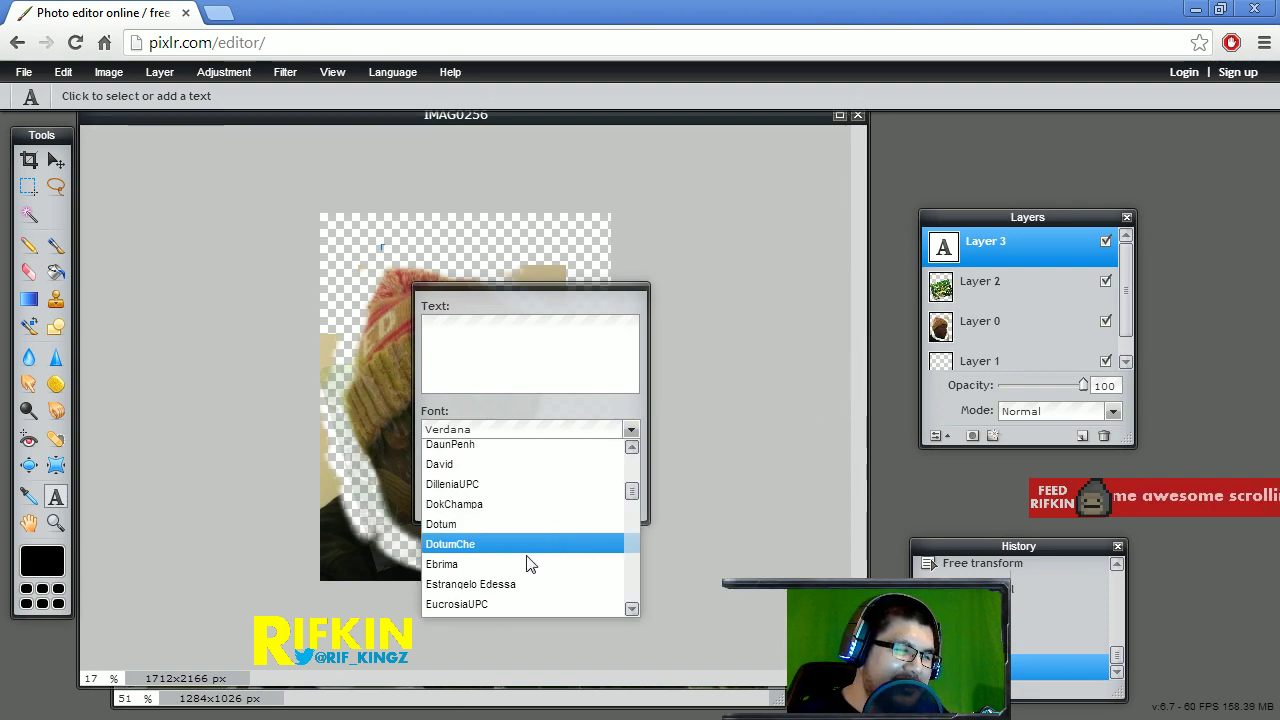
{"action": "left_click", "coordinate": [632, 447]}
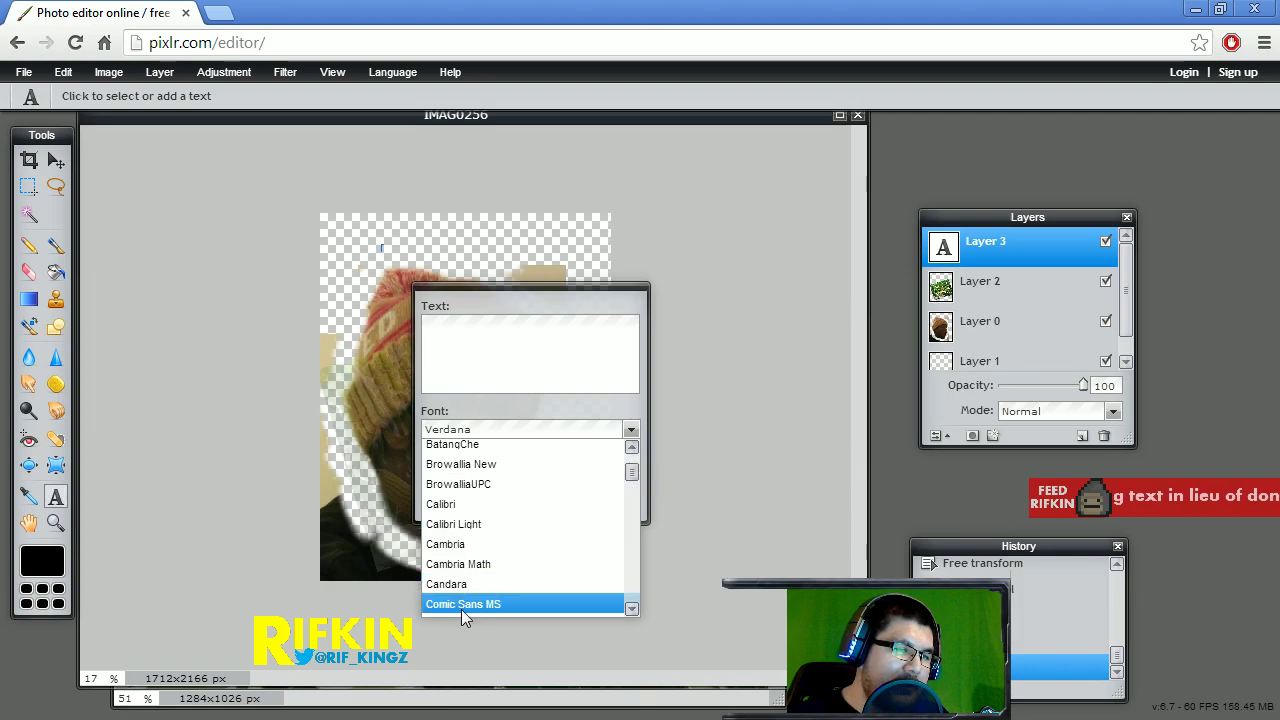
{"action": "left_click", "coordinate": [461, 604]}
- Make the caption bright red, enter SUCH CROP at a much larger size, and commit it
{"action": "left_click", "coordinate": [605, 471]}
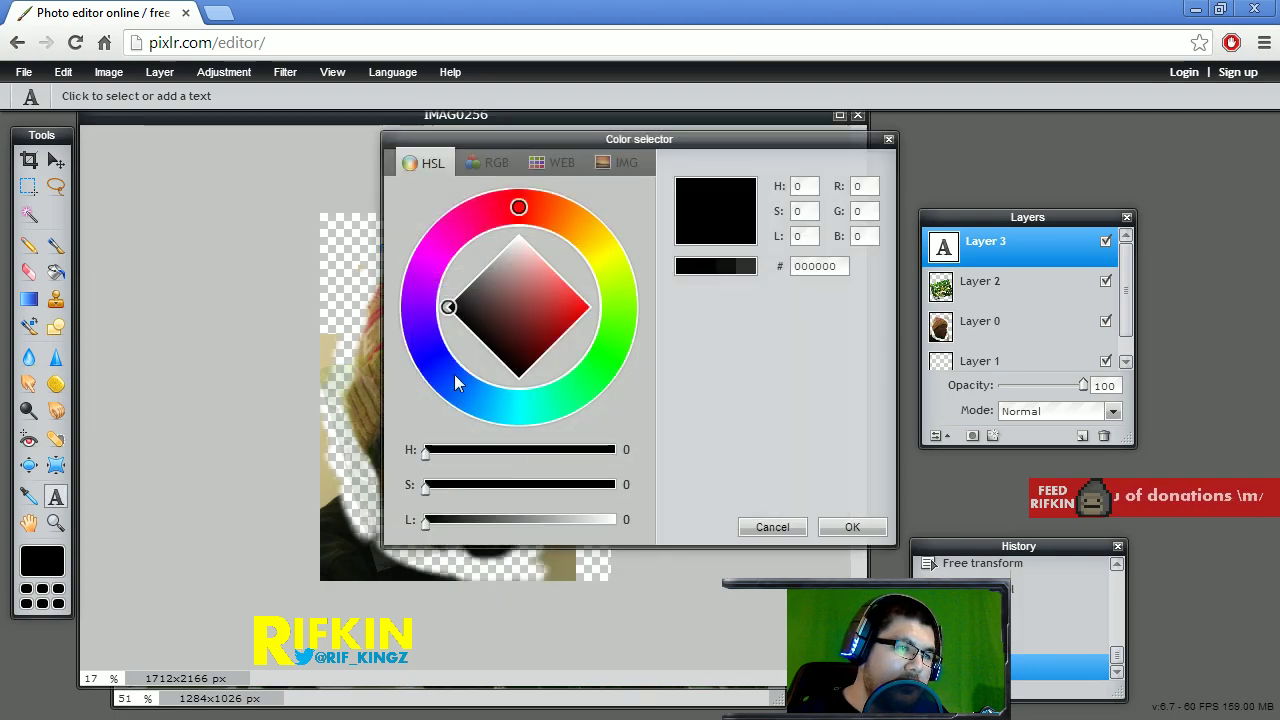
{"action": "left_click", "coordinate": [455, 383]}
{"action": "left_click", "coordinate": [798, 527]}
{"action": "left_click", "coordinate": [622, 470]}
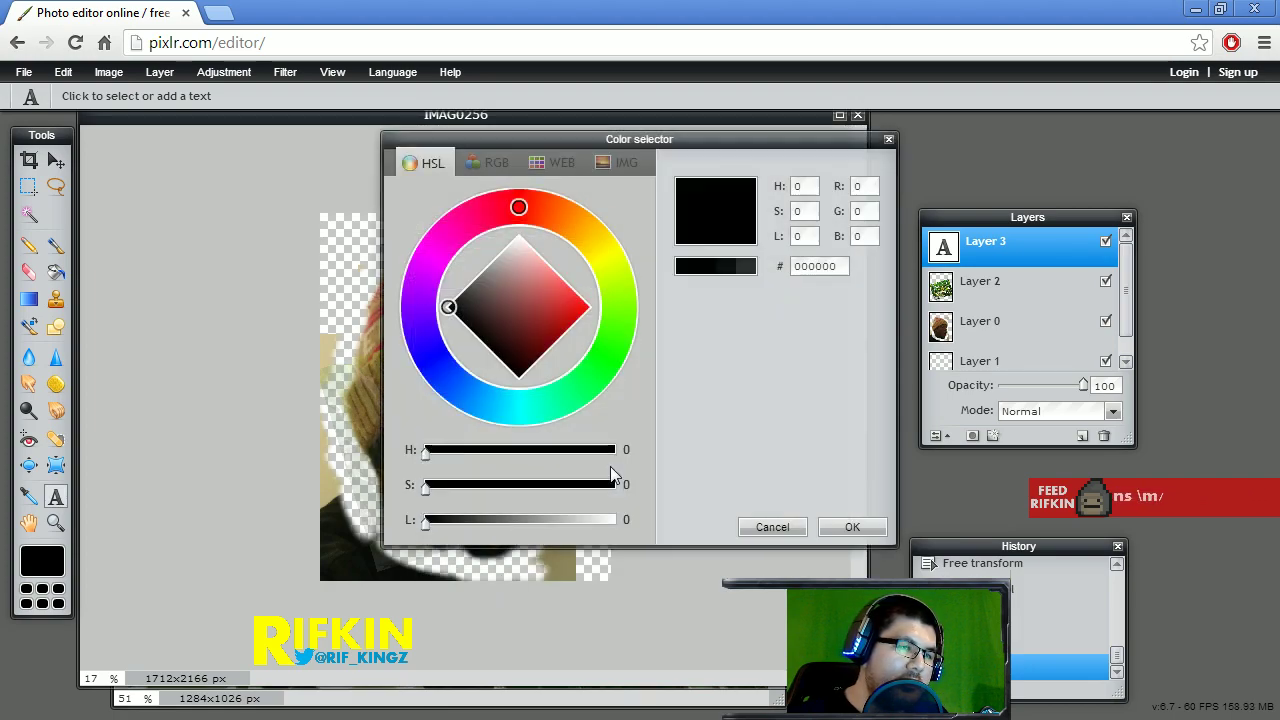
{"action": "left_click_drag", "start_coordinate": [580, 337], "coordinate": [585, 302]}
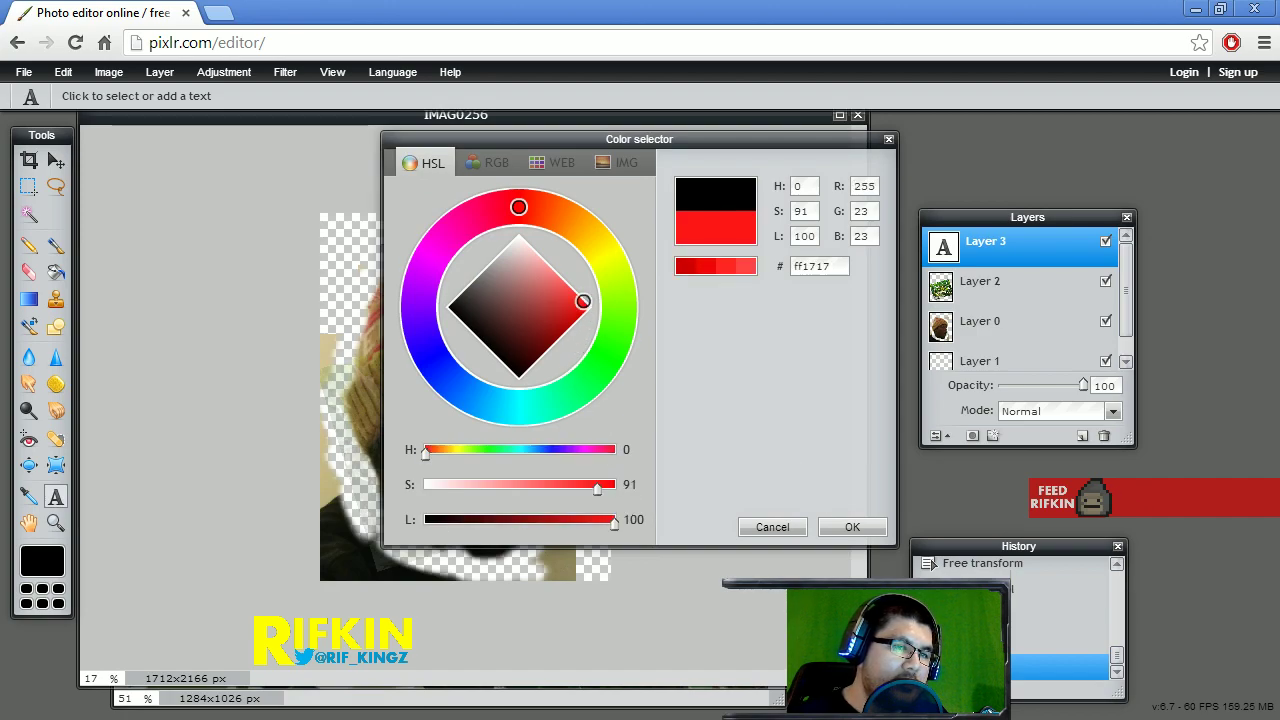
{"action": "left_click", "coordinate": [850, 522]}
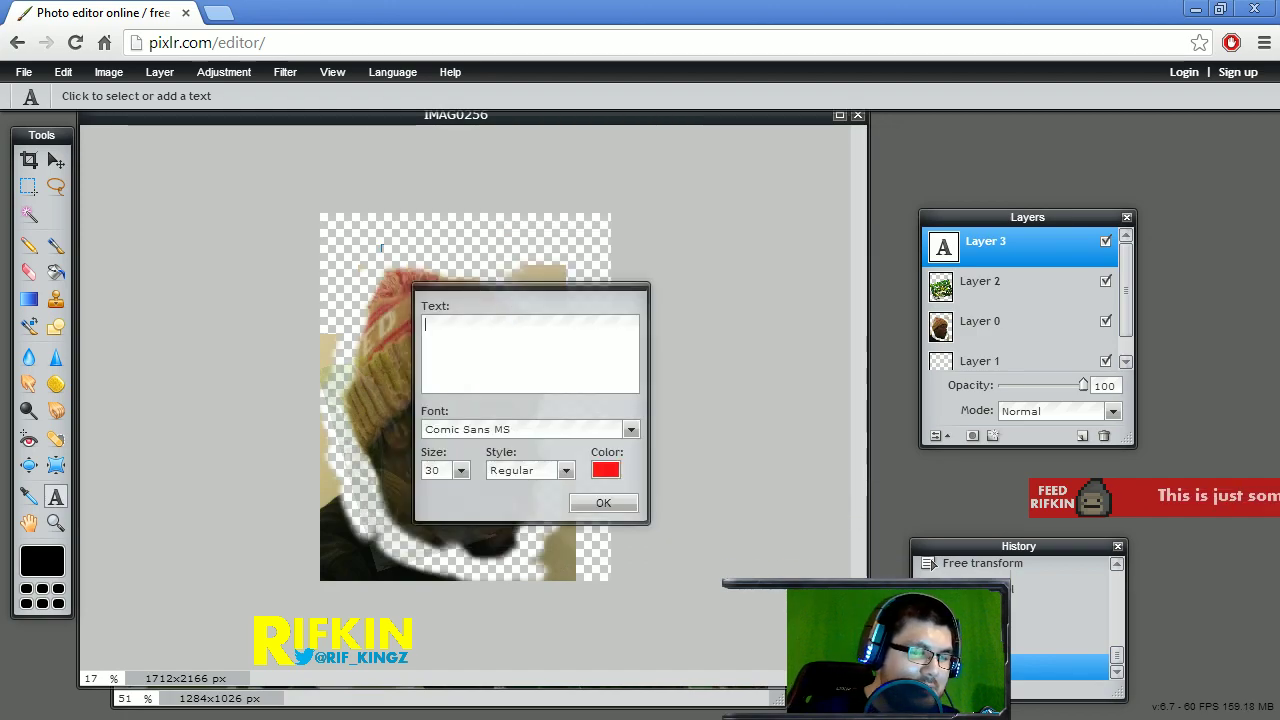
{"action": "type", "text": "H CROP"}
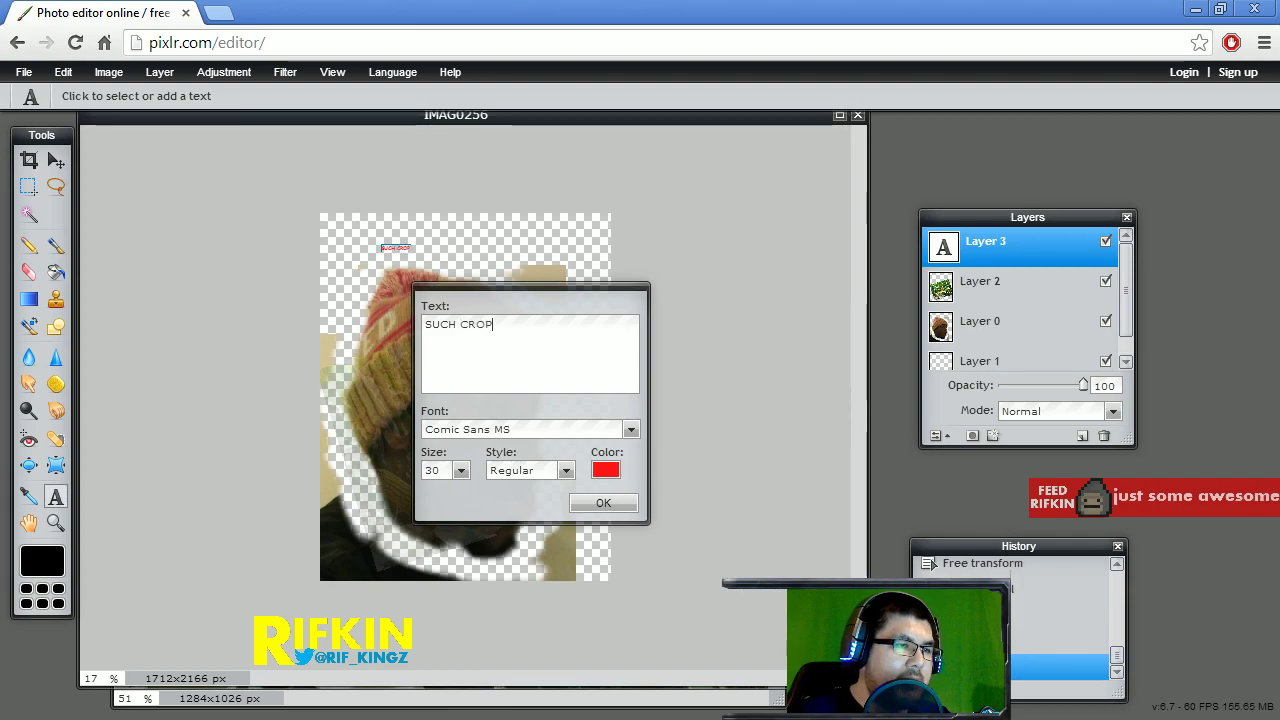
{"action": "left_click", "coordinate": [461, 472]}
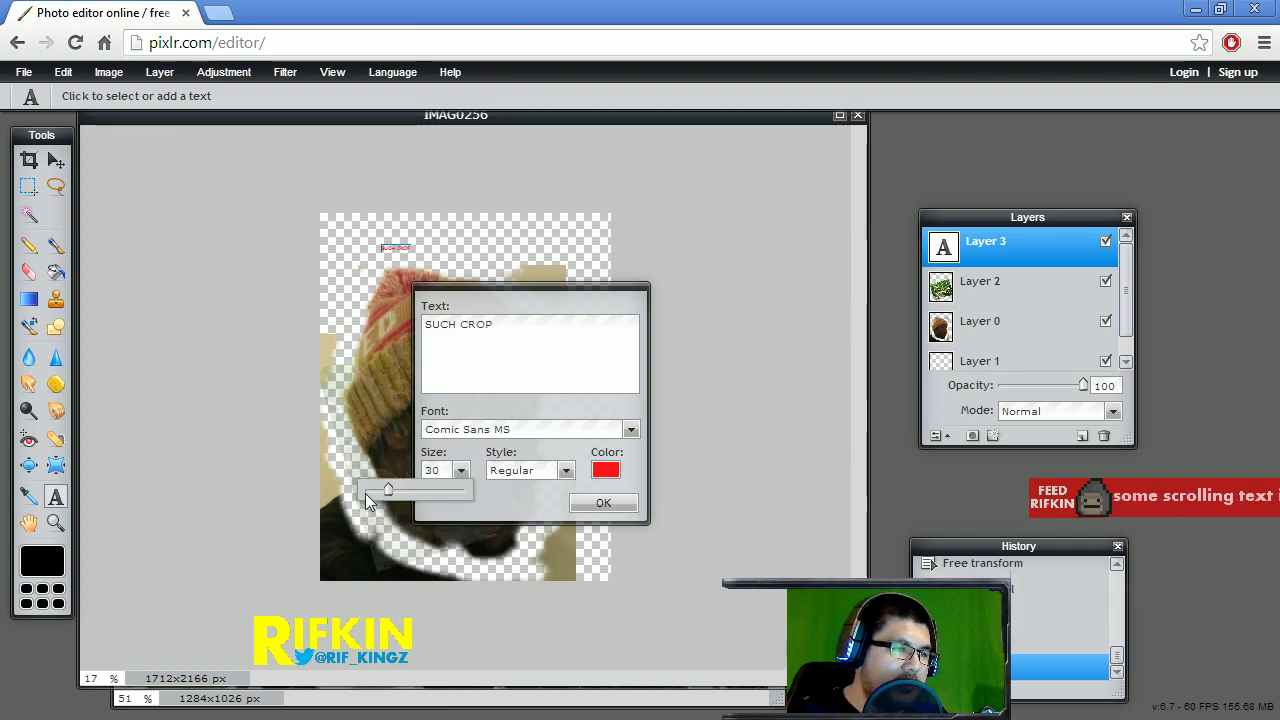
{"action": "left_click_drag", "start_coordinate": [365, 493], "coordinate": [470, 495]}
{"action": "left_click", "coordinate": [604, 503]}
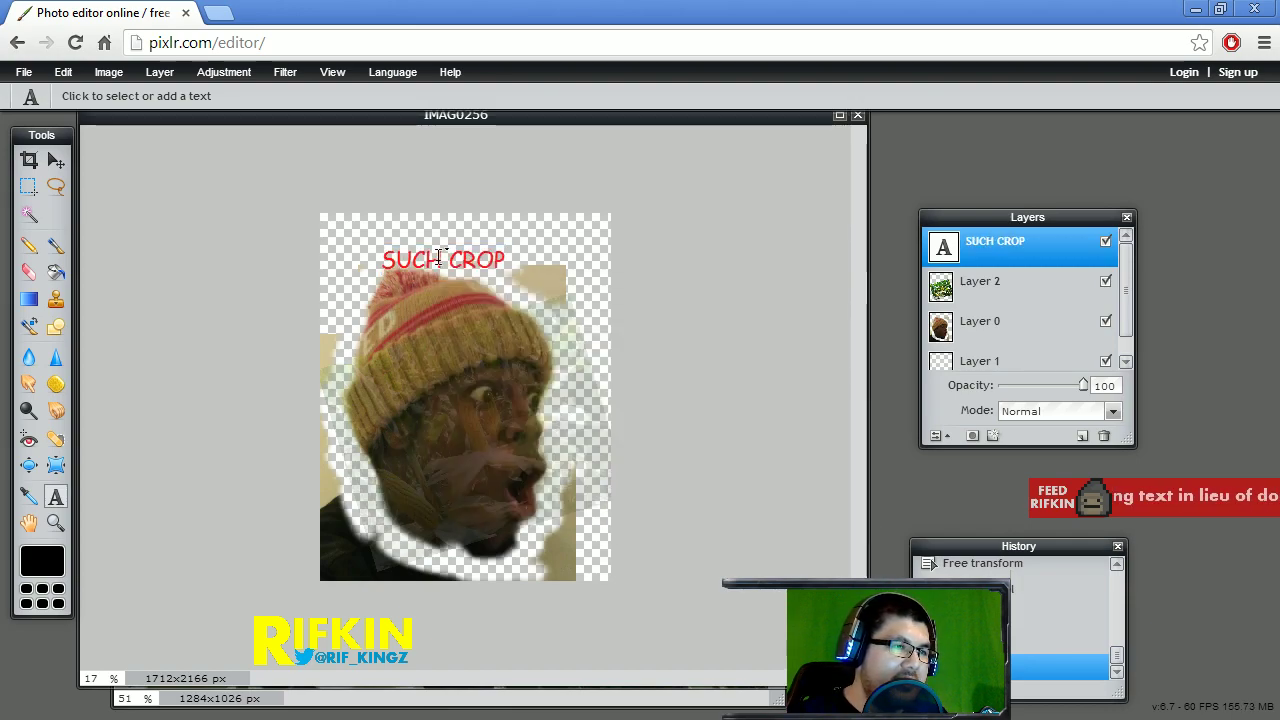
- Move SUCH CROP to the upper right above the hat and duplicate its layer
{"action": "left_click", "coordinate": [55, 160]}
{"action": "left_click_drag", "start_coordinate": [385, 251], "coordinate": [528, 277]}
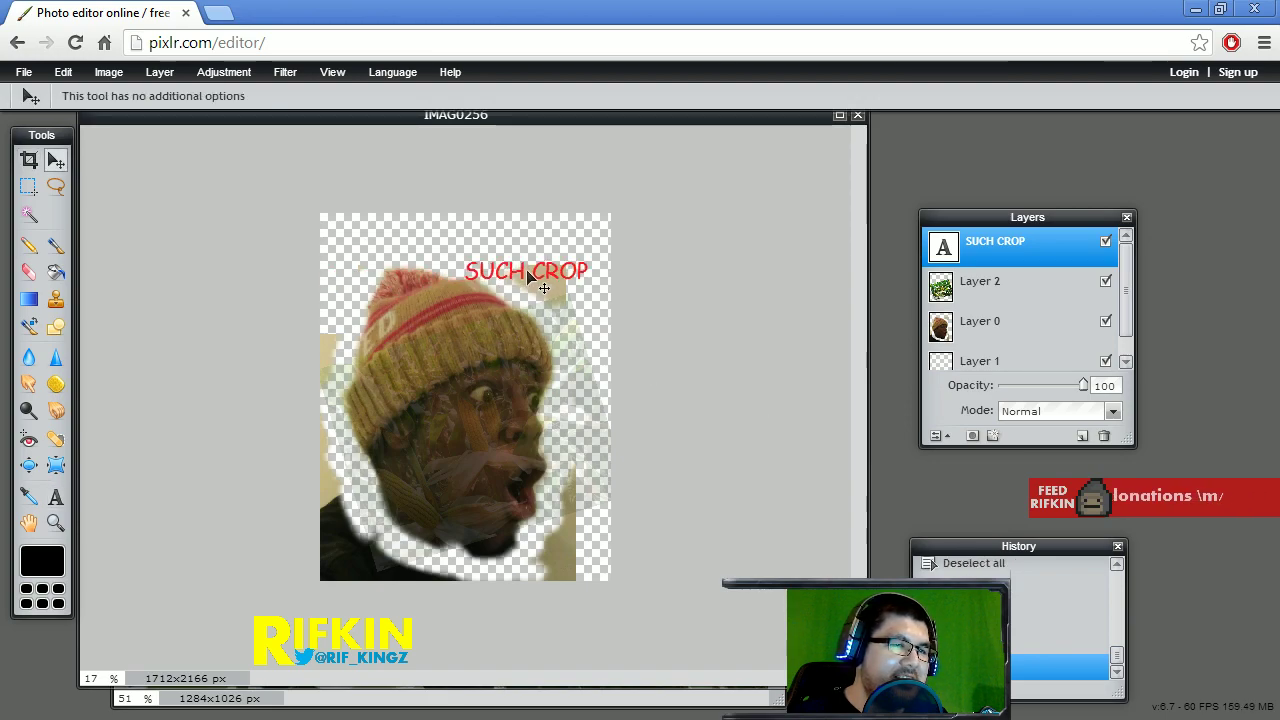
{"action": "right_click", "coordinate": [1018, 258]}
{"action": "left_click", "coordinate": [1050, 266]}
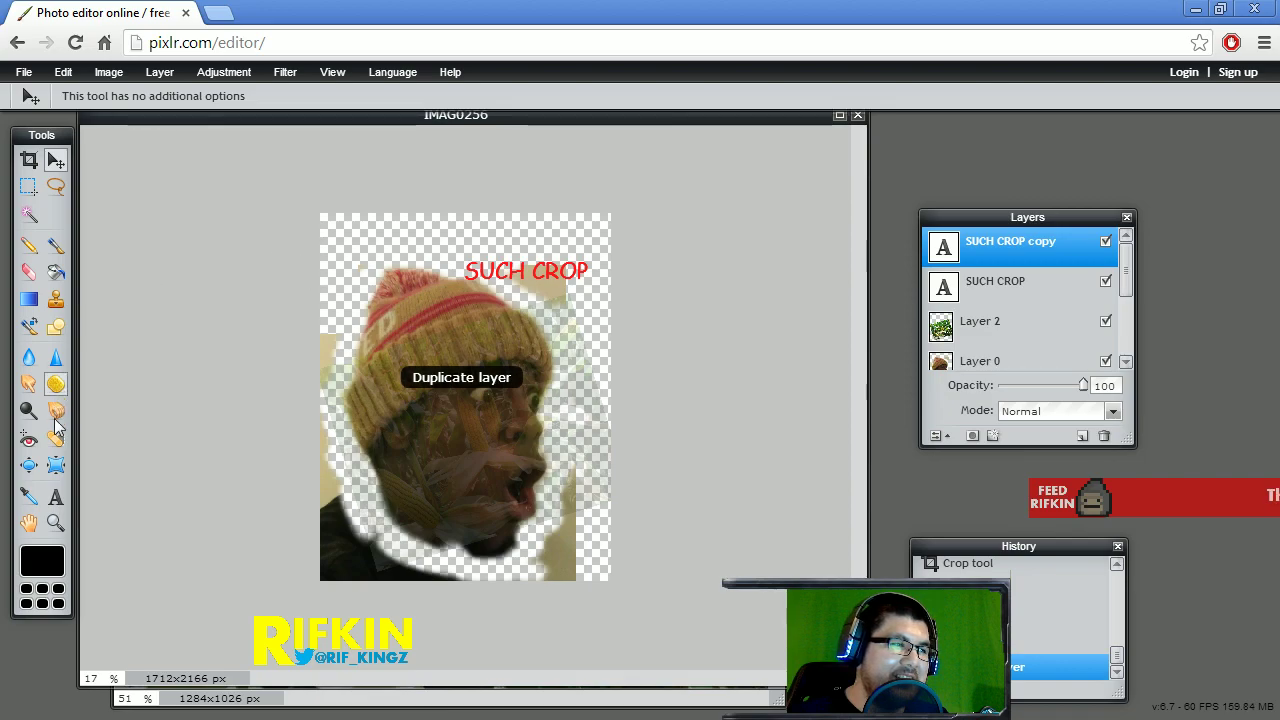
- Turn the copy into green VERY PHOTOSHOP and move it down onto the hat
{"action": "key", "text": "t"}
{"action": "left_click", "coordinate": [350, 338]}
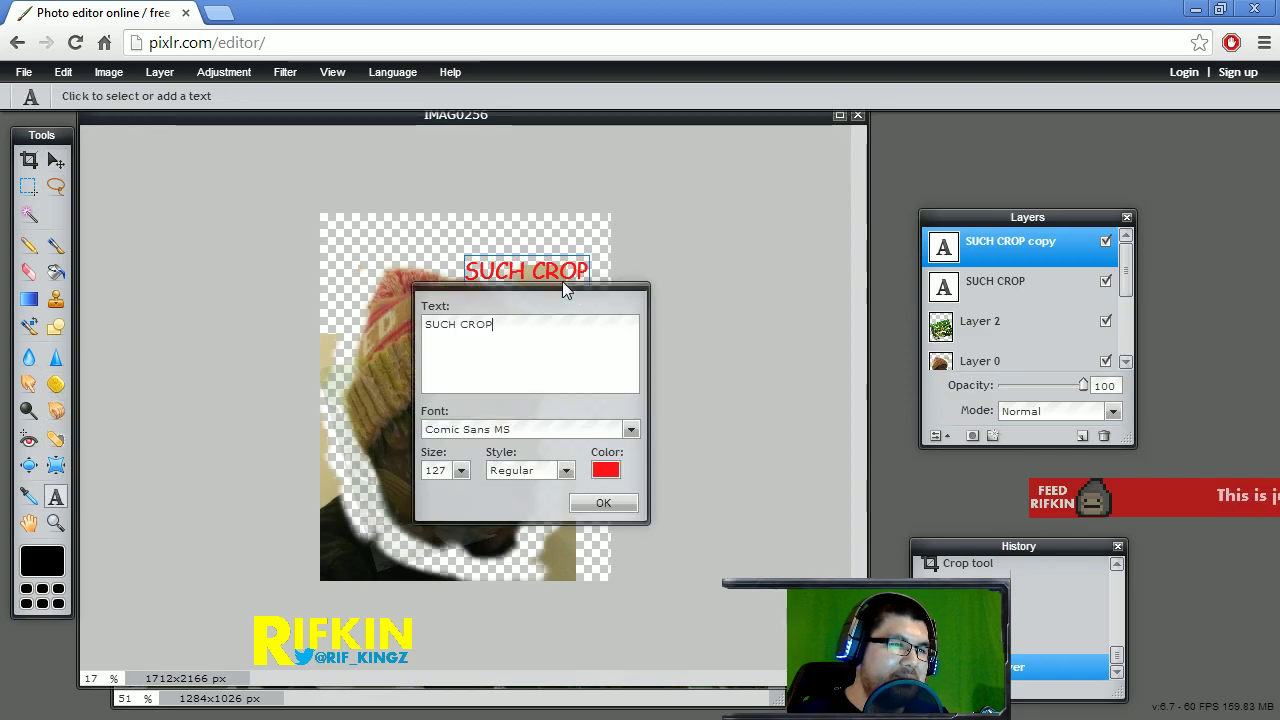
{"action": "left_click", "coordinate": [606, 470]}
{"action": "left_click", "coordinate": [631, 344]}
{"action": "left_click", "coordinate": [850, 527]}
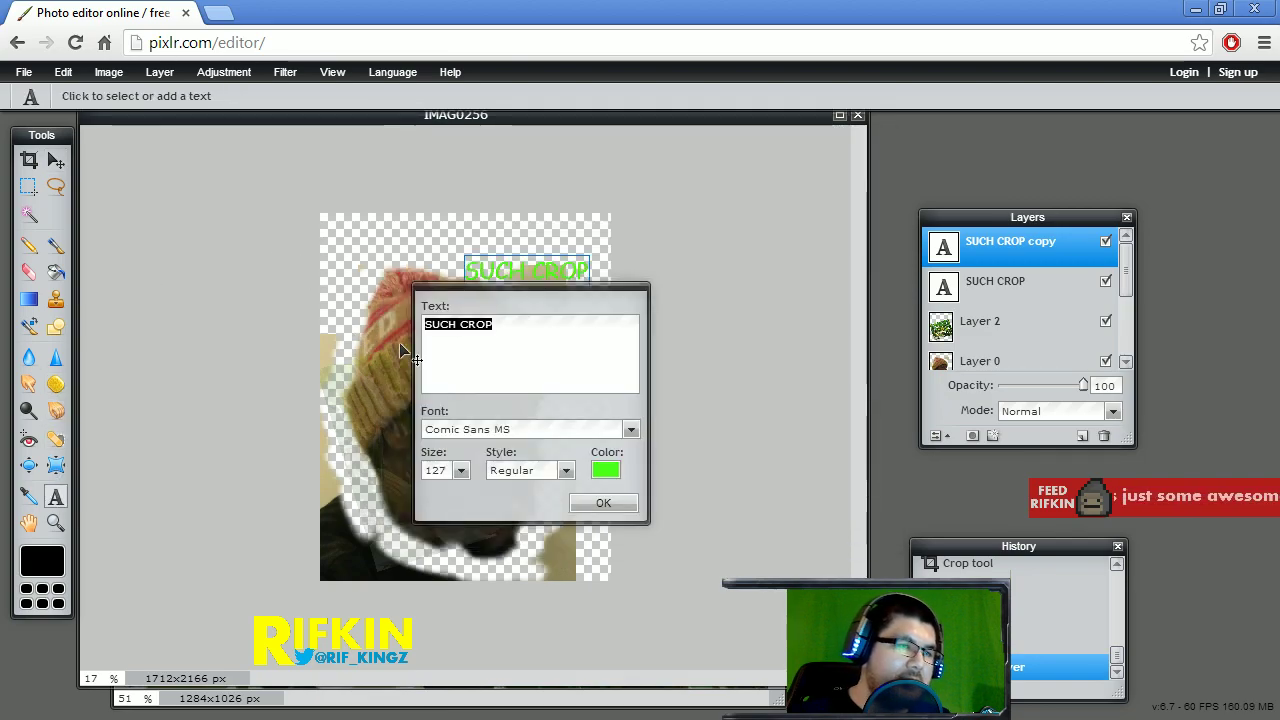
{"action": "type", "text": "VERY PHOTOSHOP"}
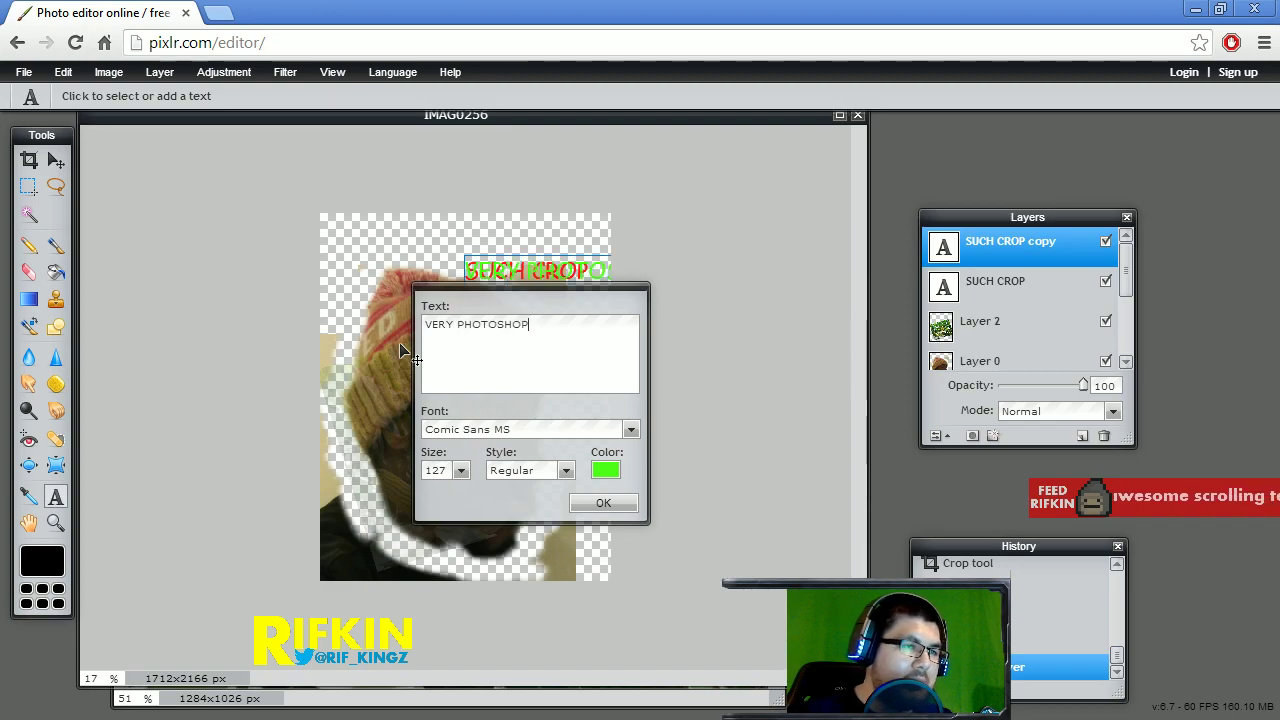
{"action": "left_click", "coordinate": [600, 503]}
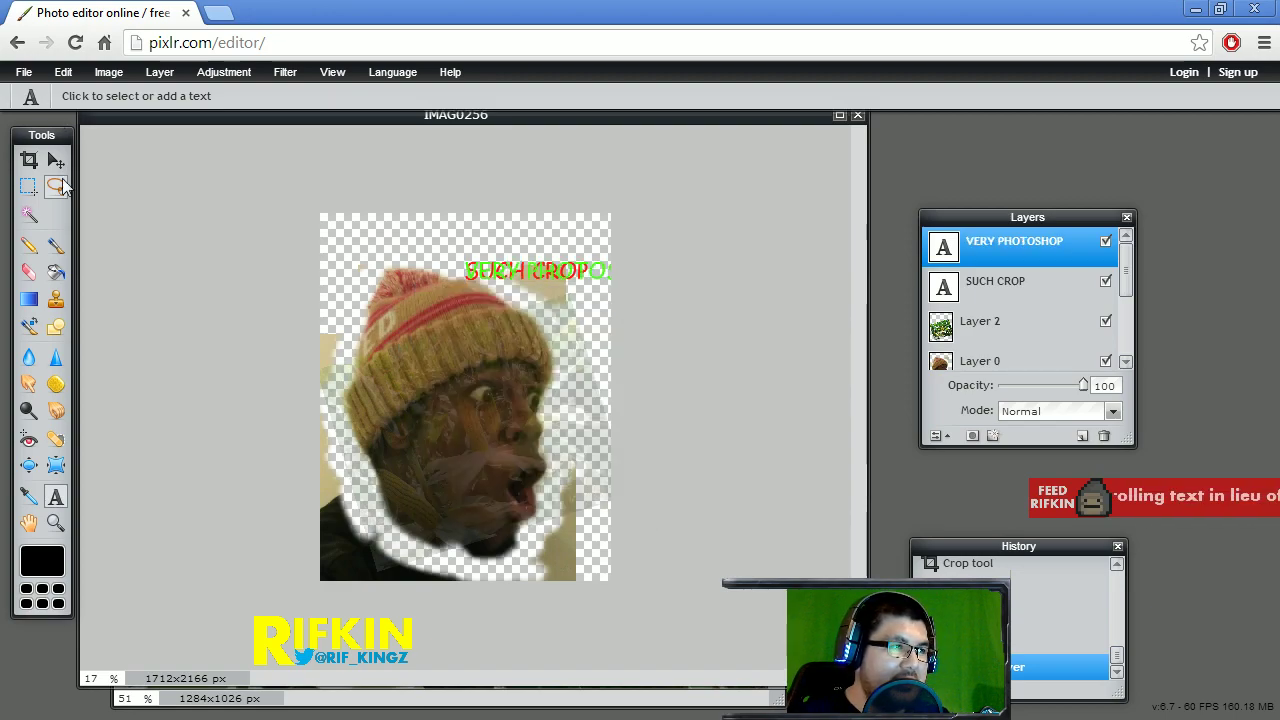
{"action": "key", "text": "v"}
{"action": "left_click_drag", "start_coordinate": [500, 288], "coordinate": [391, 367]}
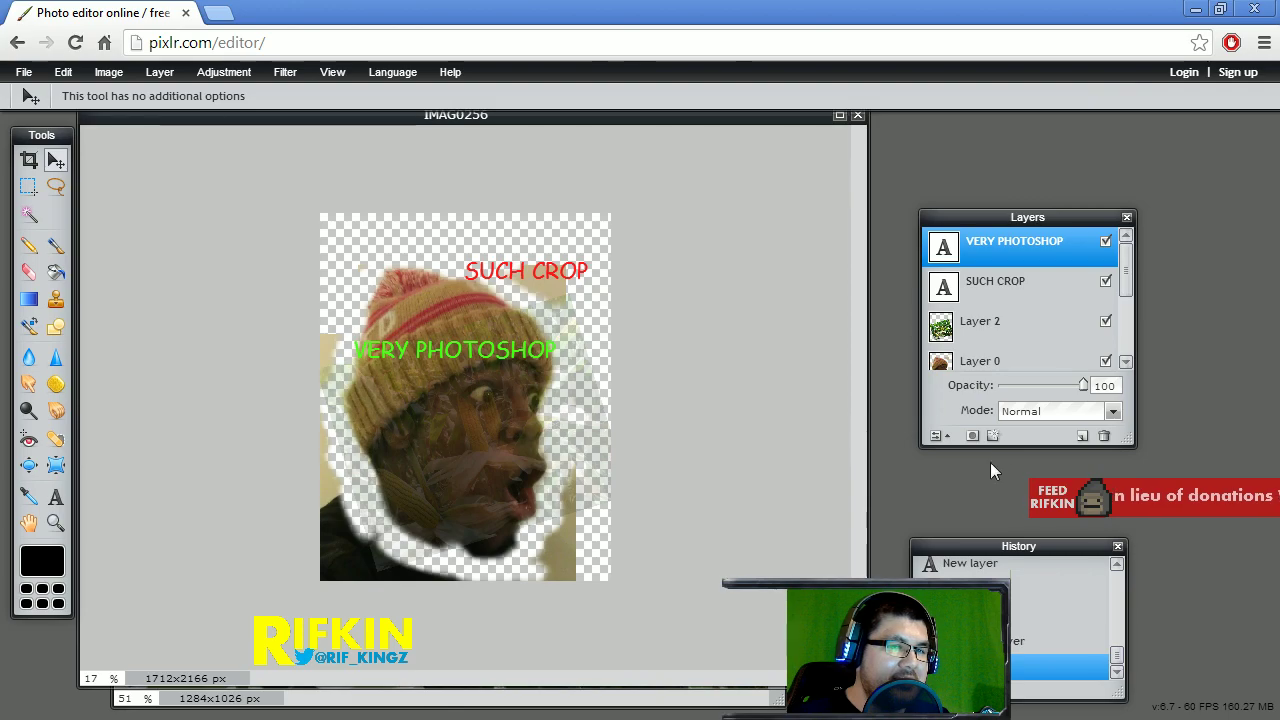
- Duplicate the VERY PHOTOSHOP layer, recolour the copy yellow and retype it as MUCH A-MAIZE
{"action": "right_click", "coordinate": [986, 258]}
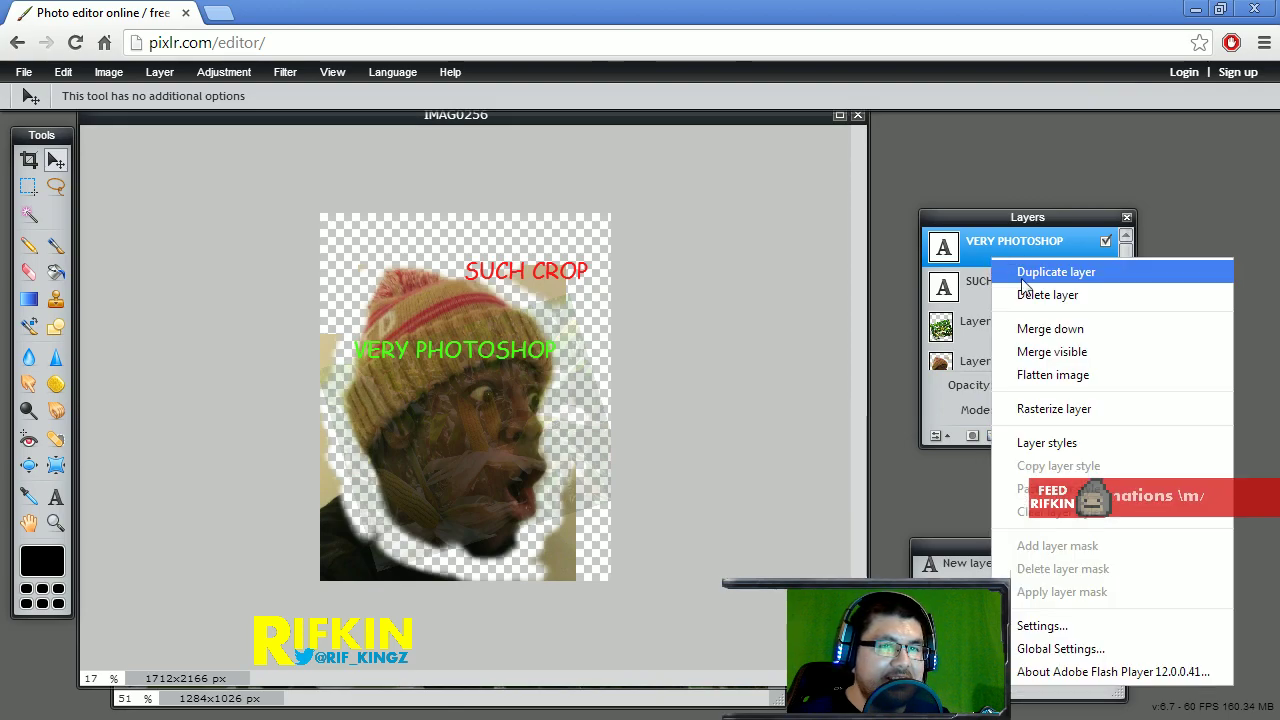
{"action": "left_click", "coordinate": [1040, 266]}
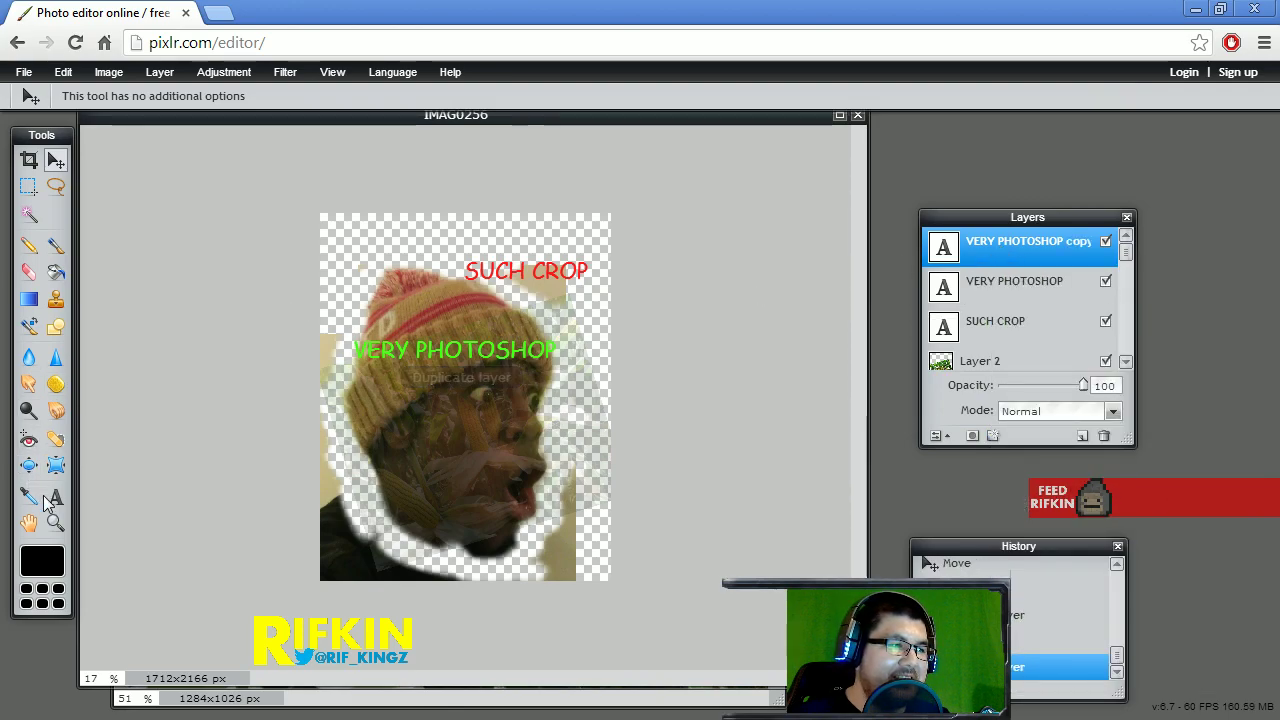
{"action": "key", "text": "t"}
{"action": "left_click", "coordinate": [441, 351]}
{"action": "left_click", "coordinate": [606, 469]}
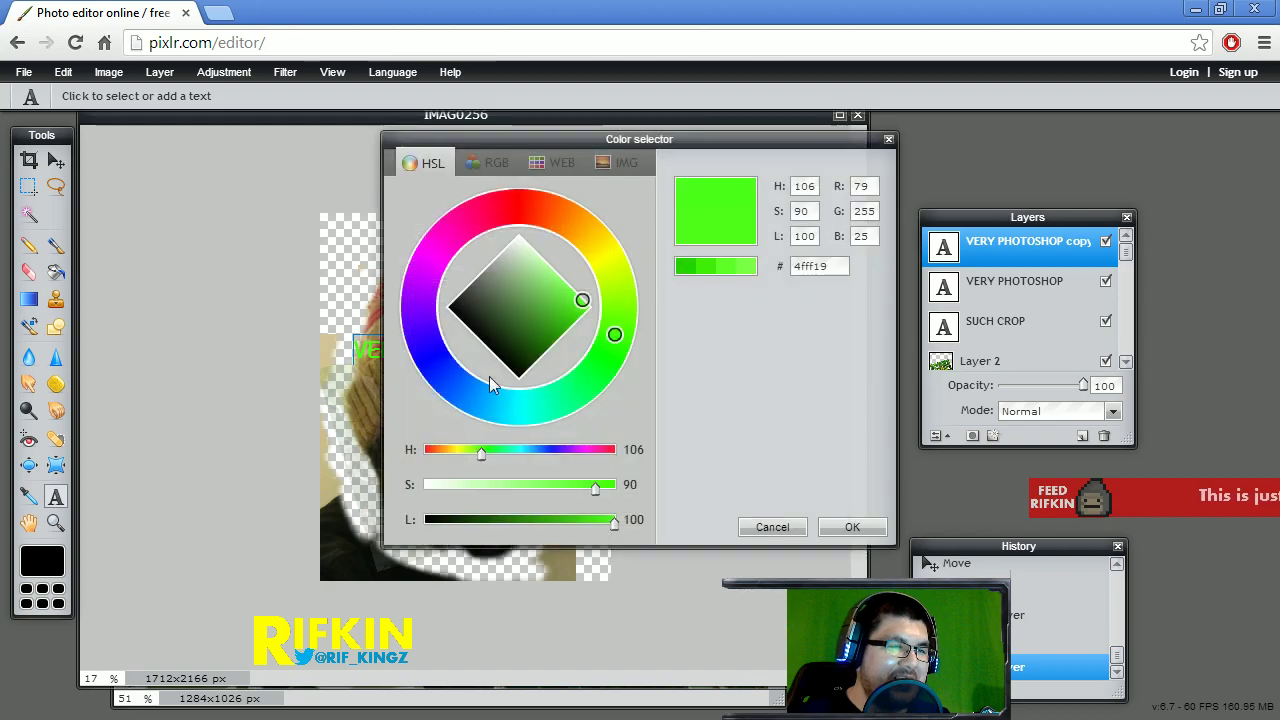
{"action": "left_click", "coordinate": [445, 374]}
{"action": "left_click", "coordinate": [601, 252]}
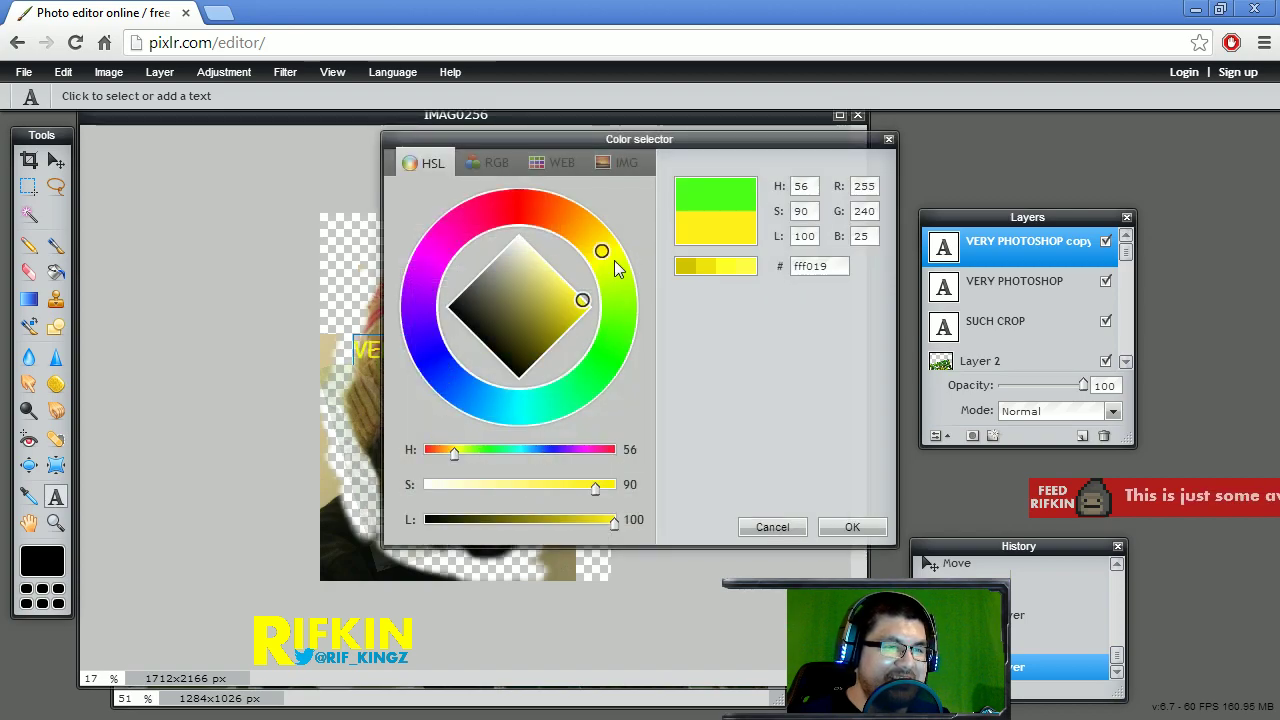
{"action": "left_click", "coordinate": [852, 527]}
{"action": "key", "text": "ctrl+a"}
{"action": "type", "text": "MUCH "}
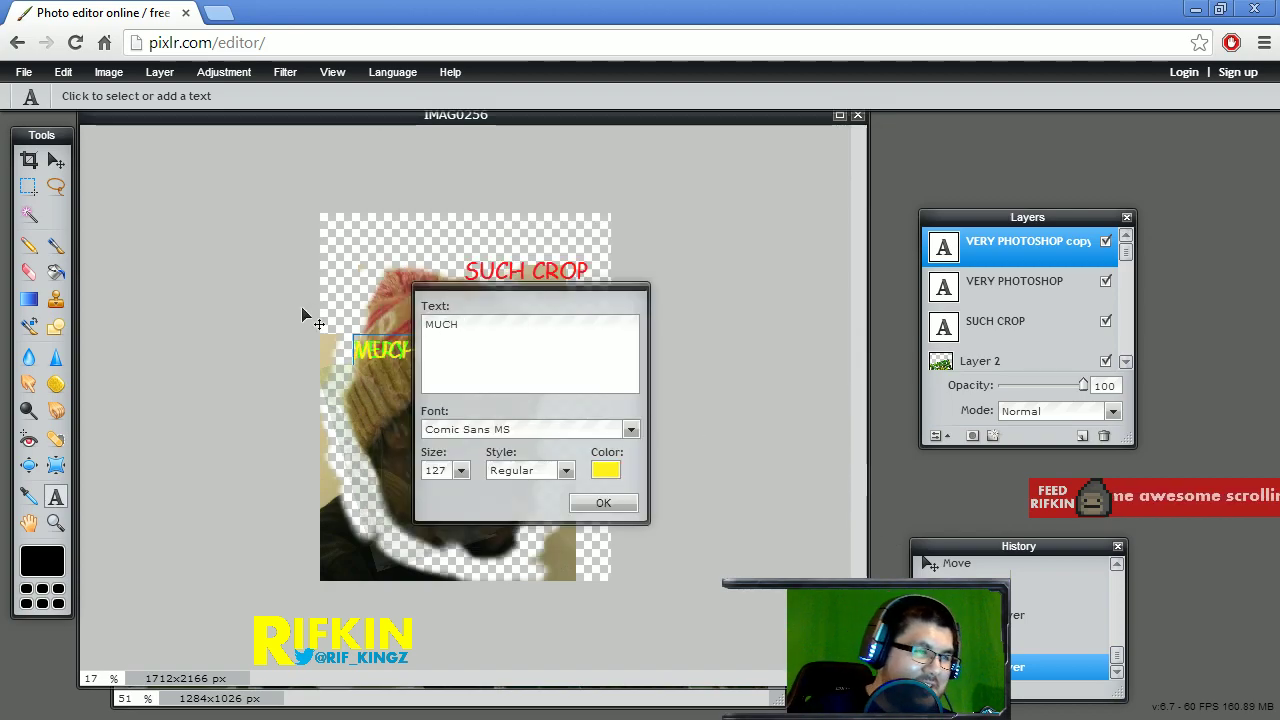
{"action": "type", "text": "A-M"}
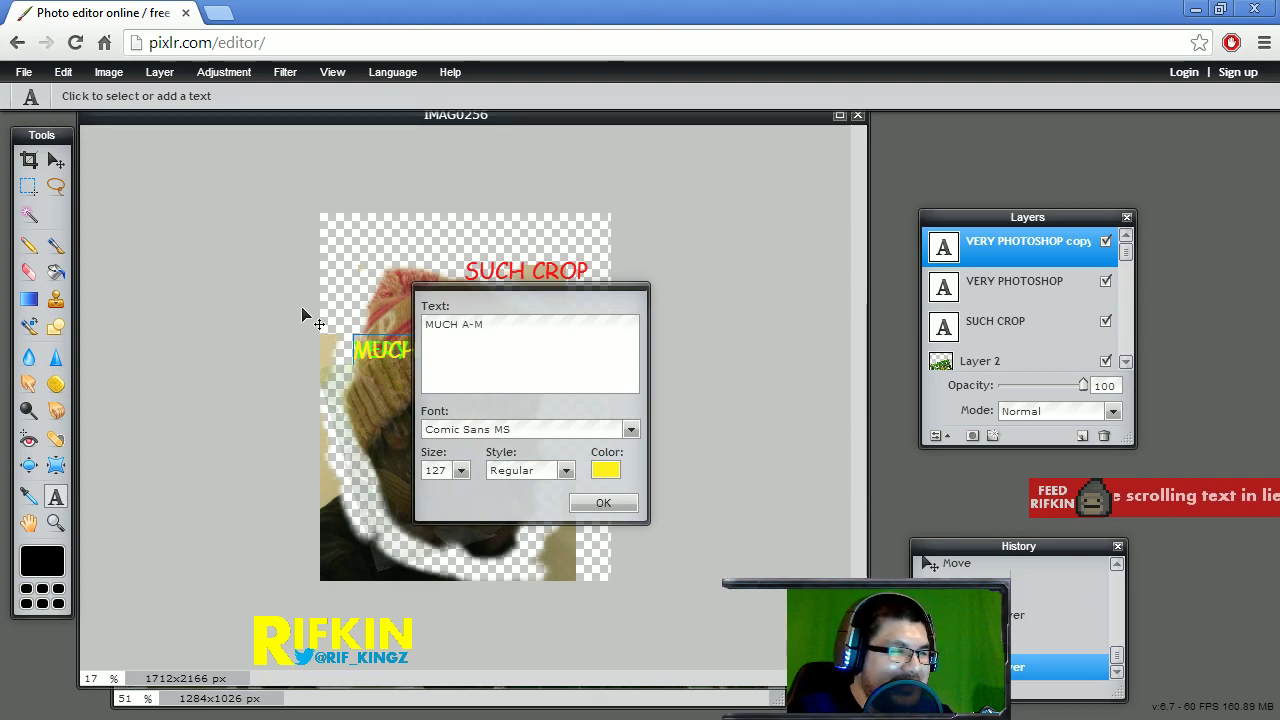
{"action": "type", "text": "AIZE"}
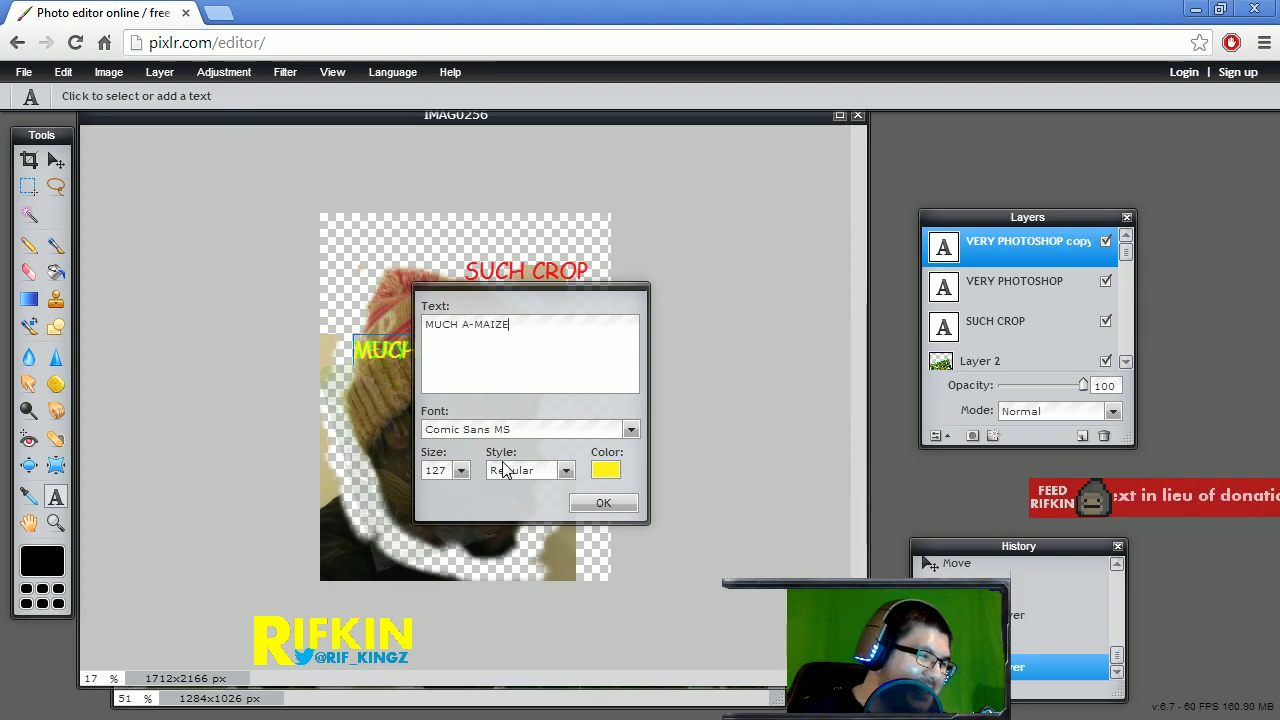
- Give the MUCH A-MAIZE caption a black outer glow
{"action": "left_click", "coordinate": [603, 503]}
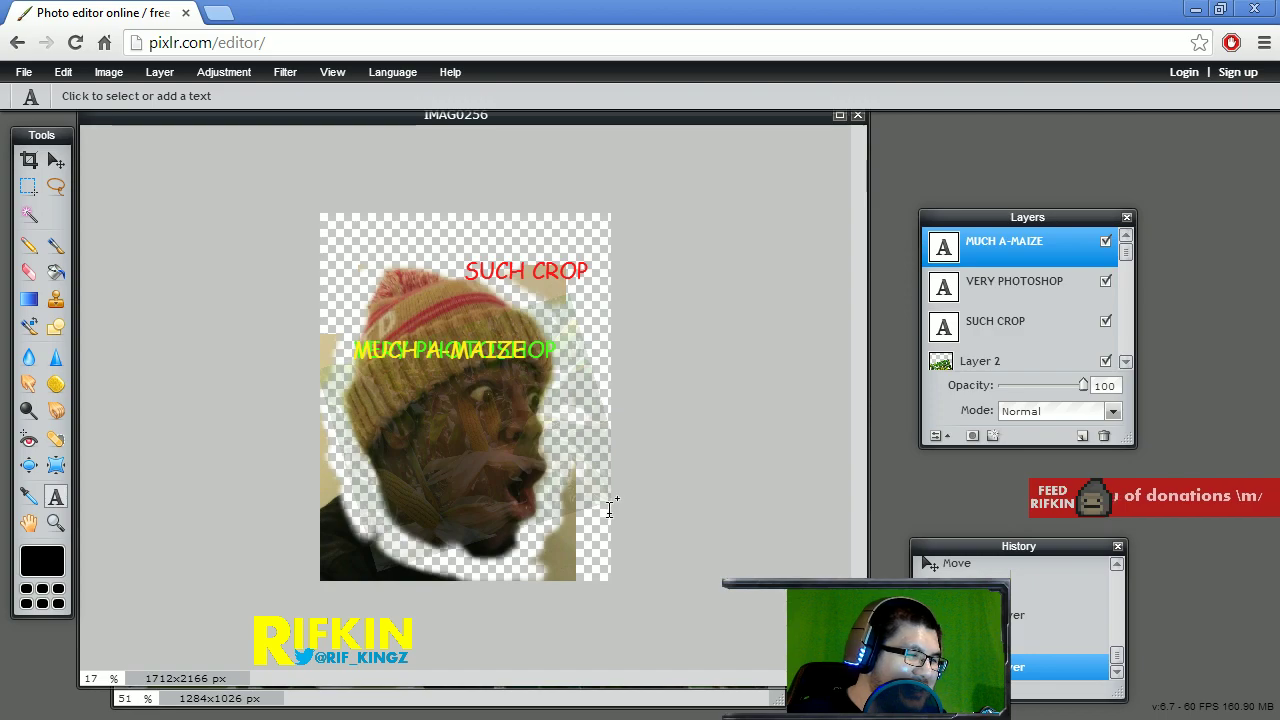
{"action": "left_click", "coordinate": [992, 436]}
{"action": "left_click", "coordinate": [465, 277]}
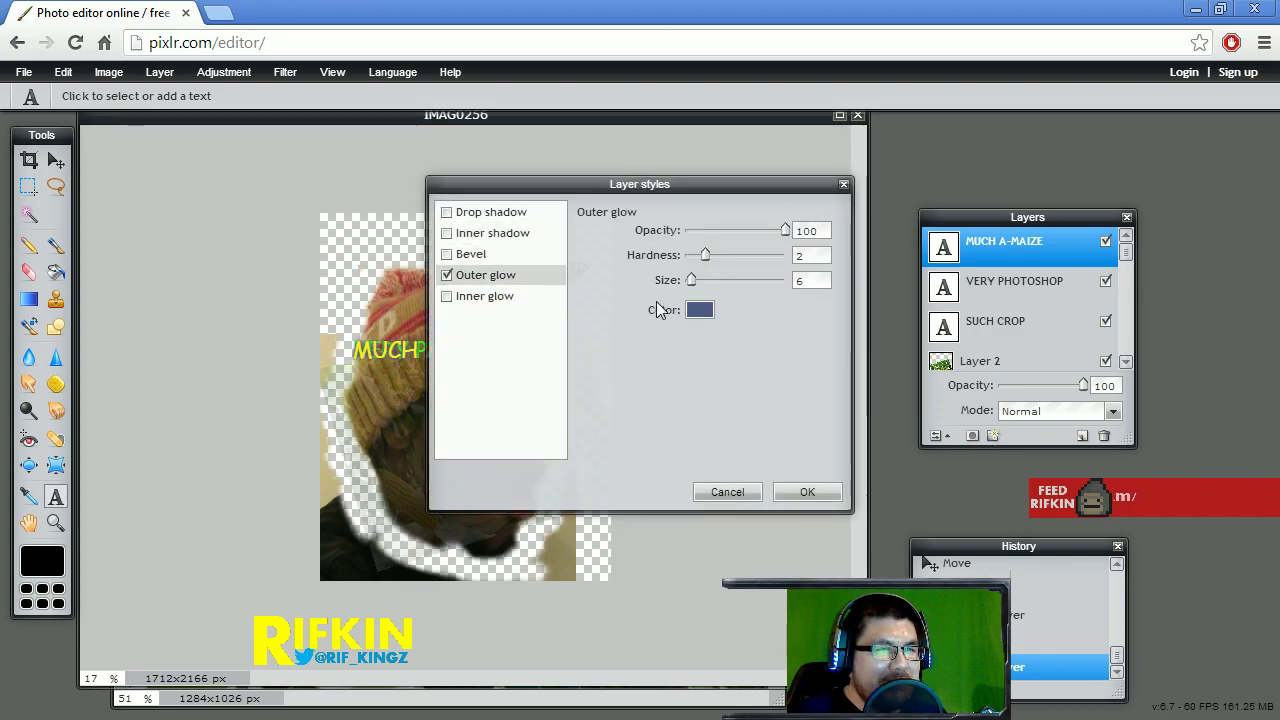
{"action": "left_click_drag", "start_coordinate": [711, 254], "coordinate": [747, 257]}
{"action": "left_click", "coordinate": [701, 313]}
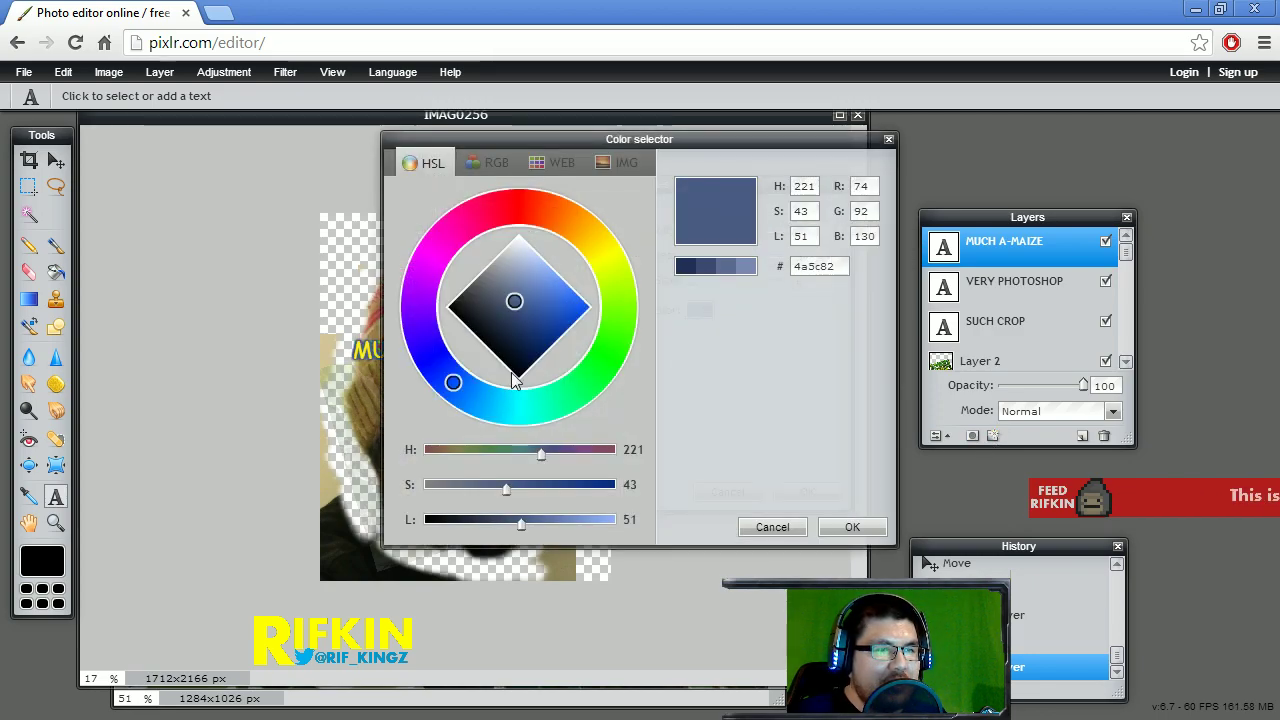
{"action": "left_click_drag", "start_coordinate": [514, 301], "coordinate": [519, 378]}
{"action": "left_click", "coordinate": [852, 527]}
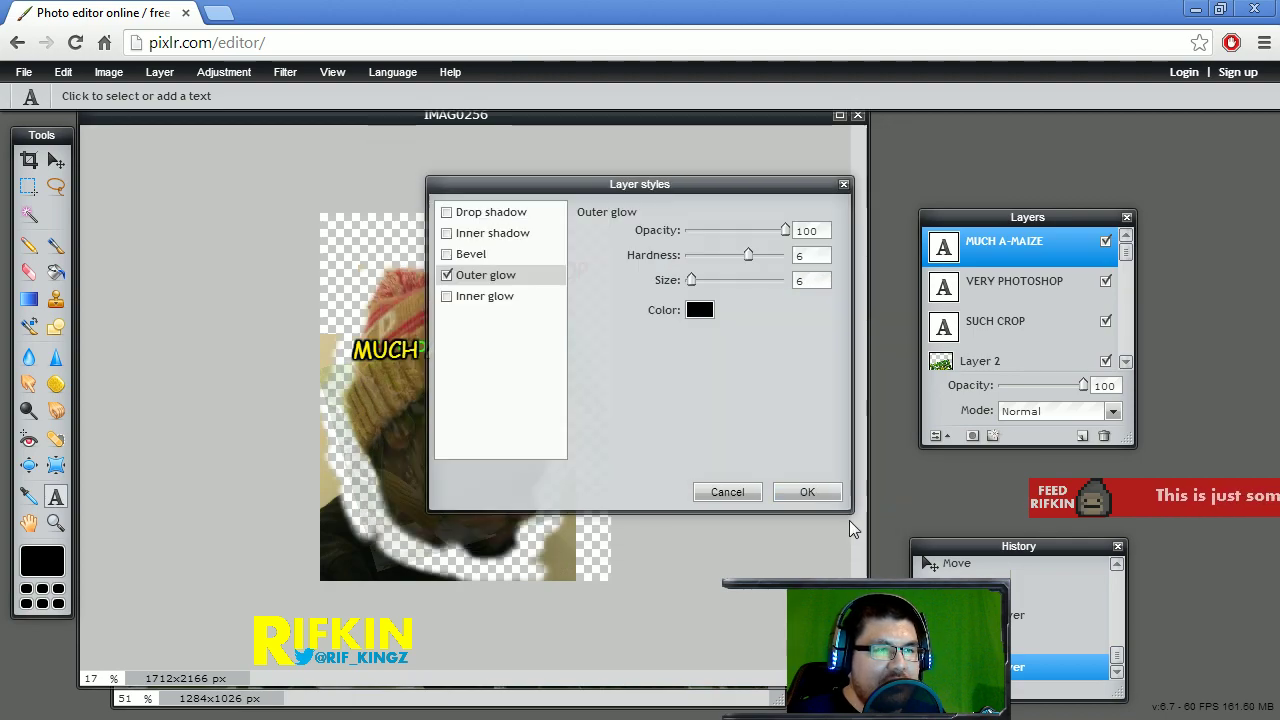
{"action": "left_click", "coordinate": [806, 491]}
- Move MUCH A-MAIZE down over the chin and set the corn Layer 2 opacity to 25
{"action": "left_click", "coordinate": [55, 160]}
{"action": "left_click_drag", "start_coordinate": [433, 332], "coordinate": [495, 513]}
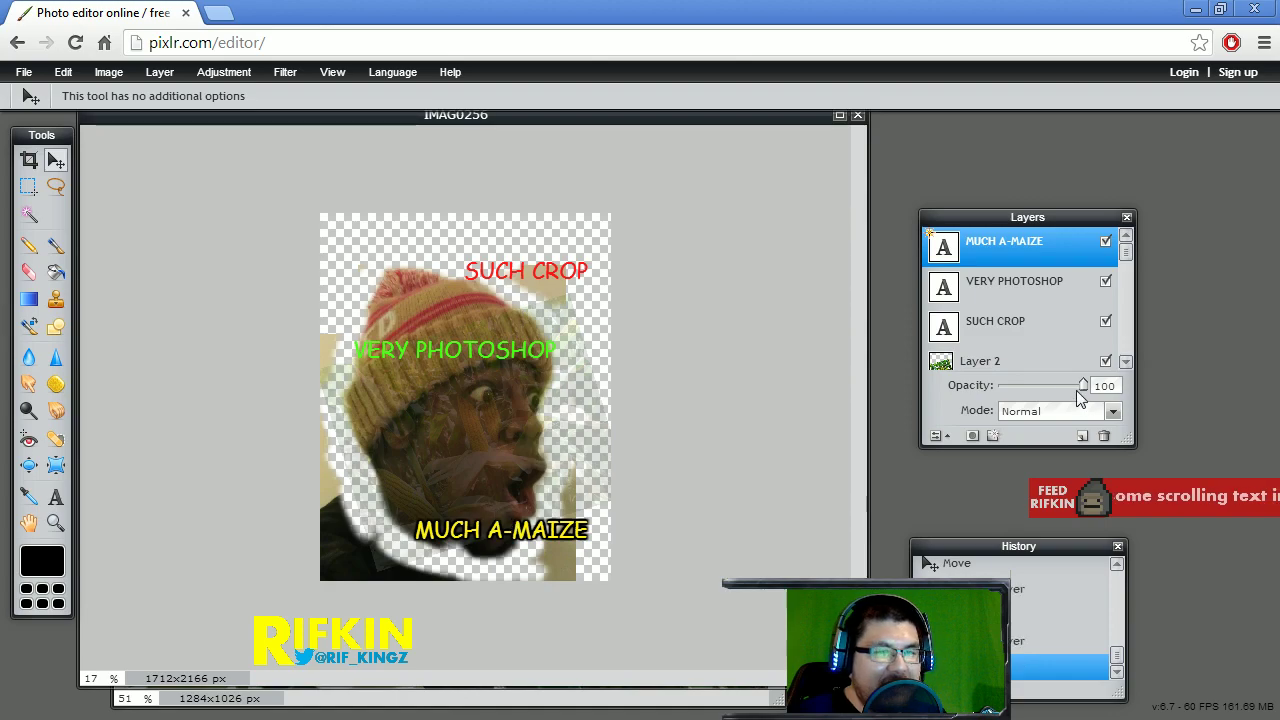
{"action": "left_click", "coordinate": [982, 364]}
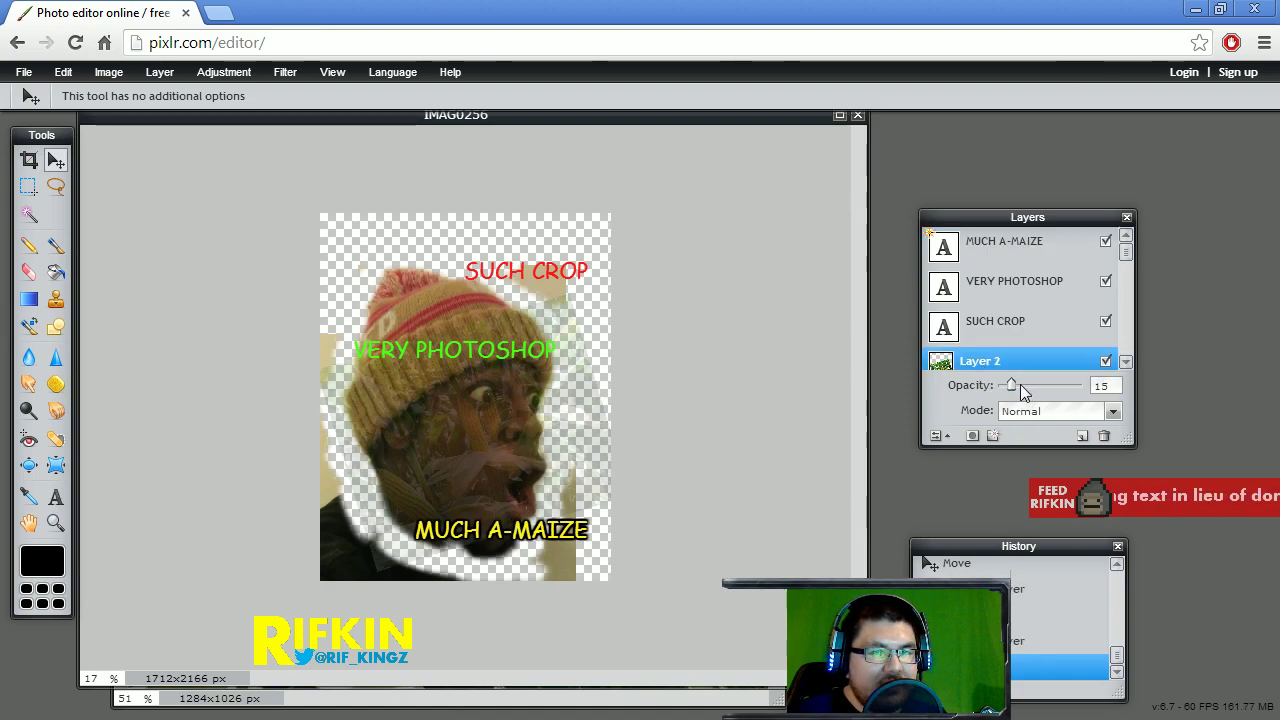
{"action": "left_click_drag", "start_coordinate": [1020, 384], "coordinate": [1025, 384]}
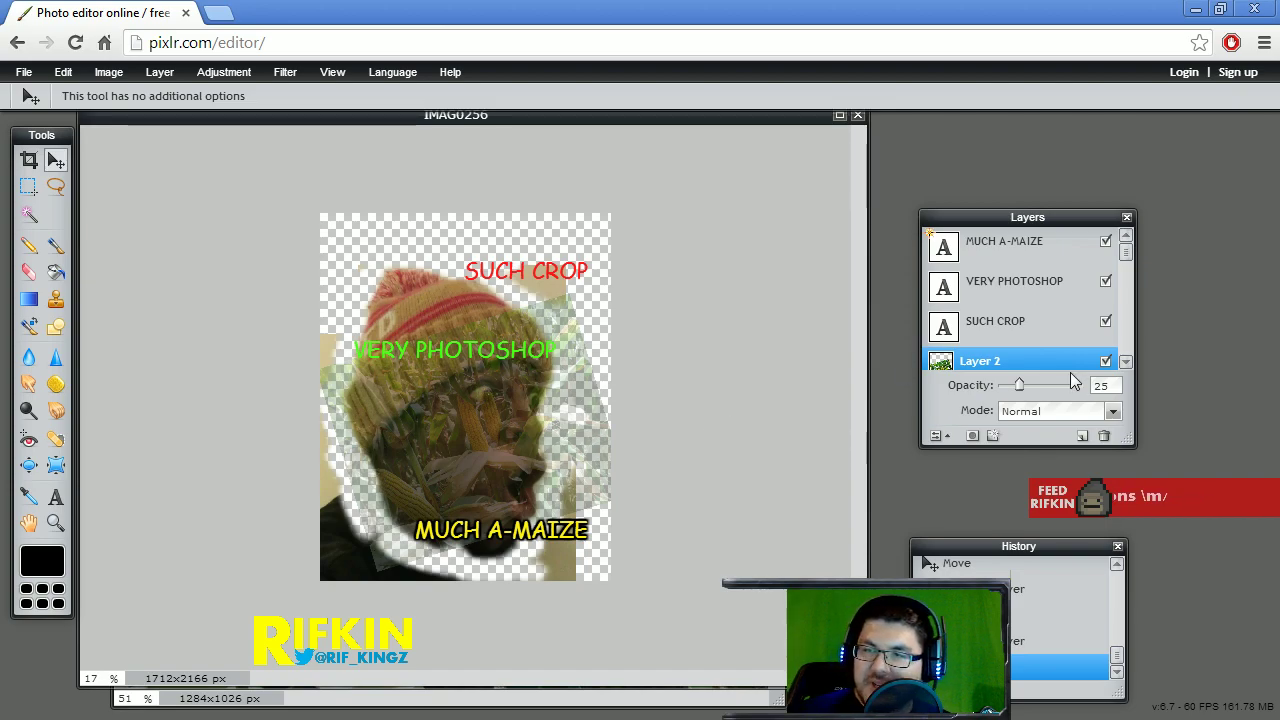
- Add a new layer for the Brush tool and set the paint colour to dark green
{"action": "left_click", "coordinate": [57, 246]}
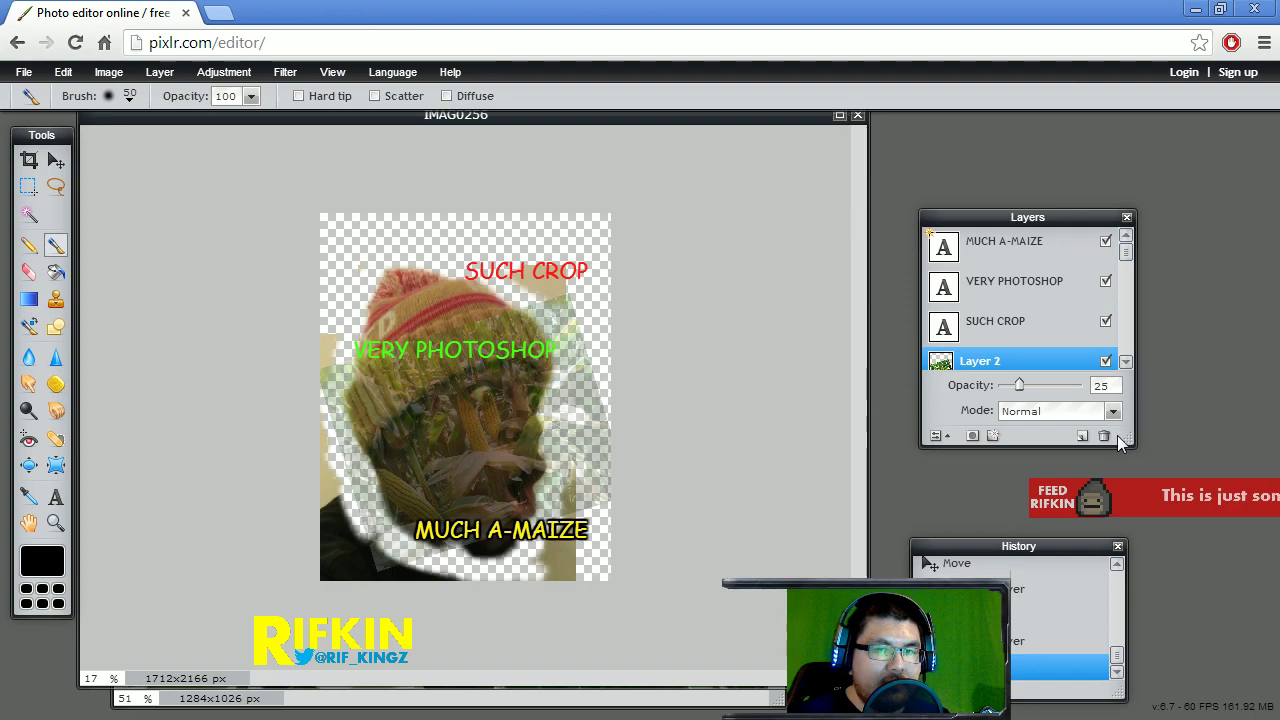
{"action": "left_click", "coordinate": [1083, 436]}
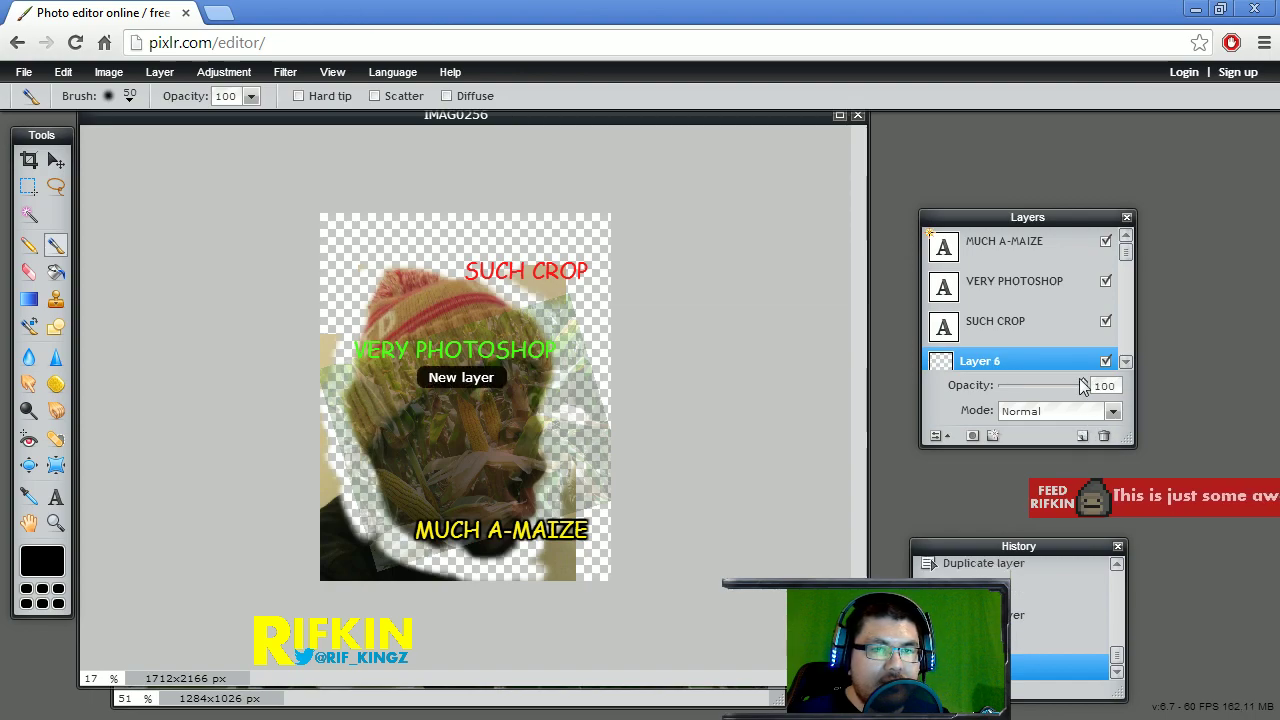
{"action": "left_click", "coordinate": [50, 556]}
{"action": "left_click", "coordinate": [607, 352]}
{"action": "left_click", "coordinate": [512, 343]}
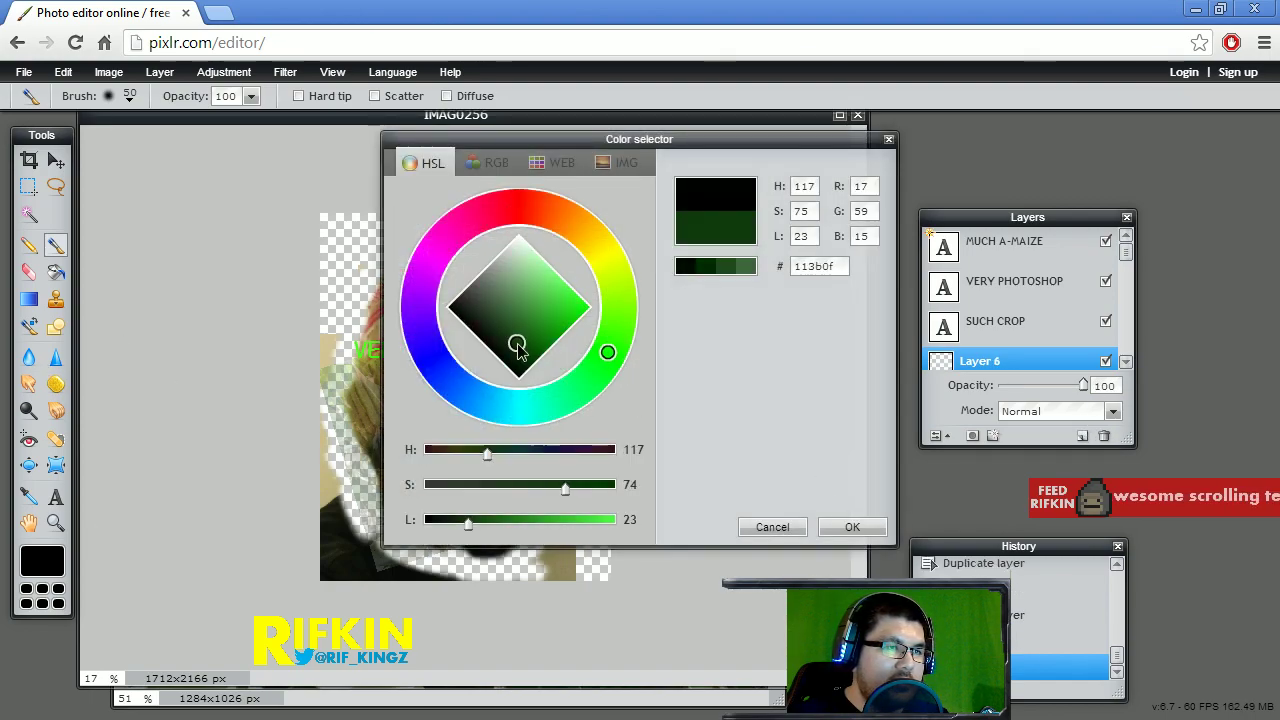
{"action": "left_click", "coordinate": [870, 532]}
- Paint a dark green blob near the image's bottom-right corner
{"action": "scroll", "coordinate": [595, 562], "scroll_direction": "up", "scroll_amount": 3}
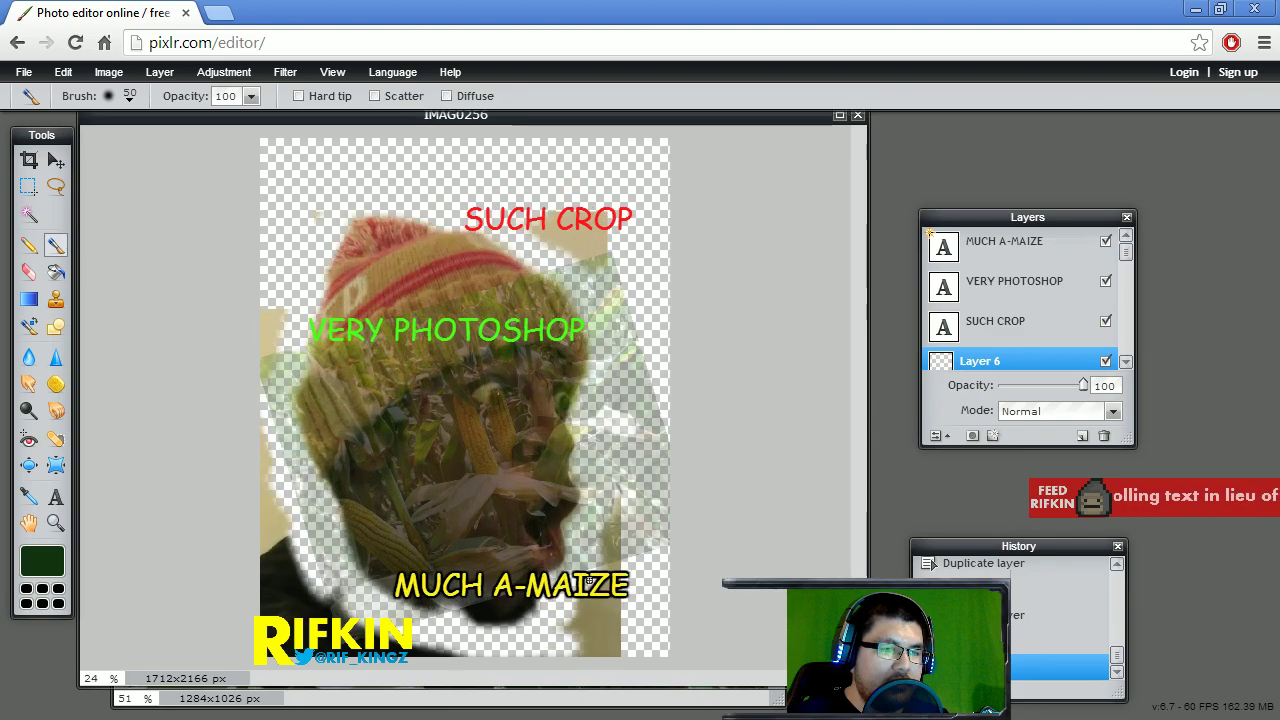
{"action": "scroll", "coordinate": [800, 400], "scroll_direction": "up", "scroll_amount": 1}
{"action": "left_click_drag", "start_coordinate": [861, 402], "coordinate": [859, 600]}
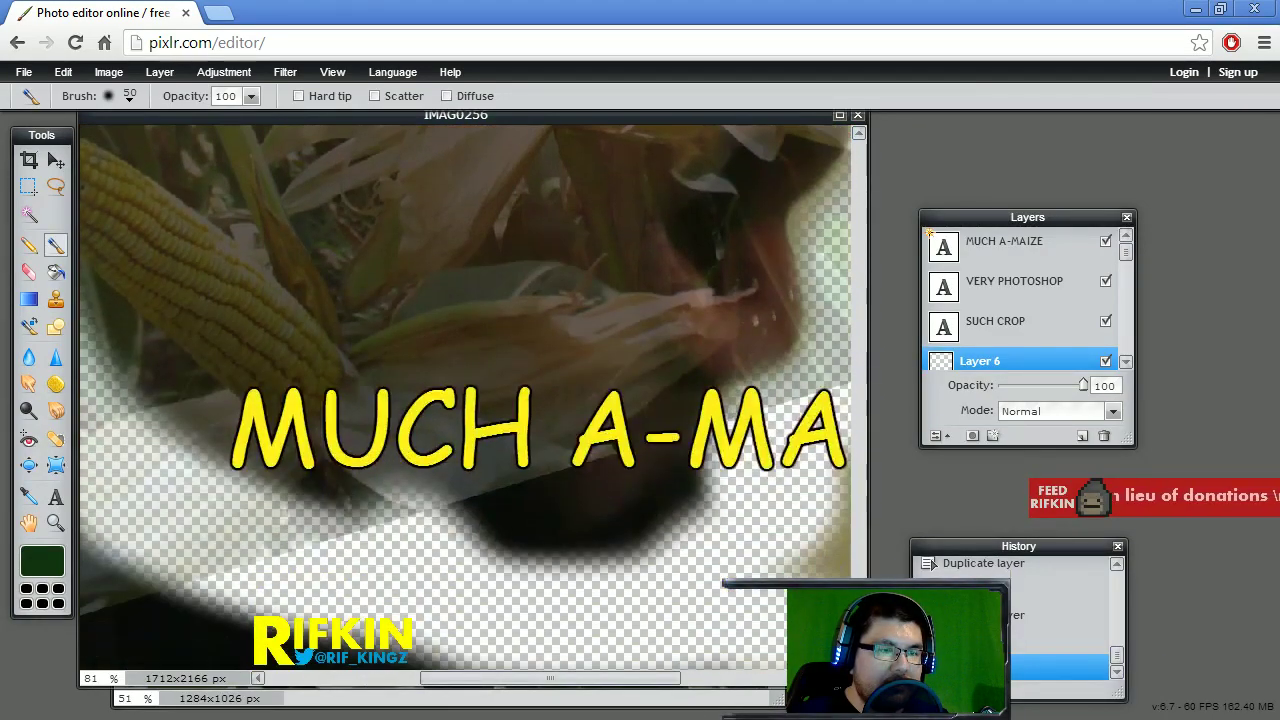
{"action": "mouse_move", "coordinate": [608, 687]}
{"action": "left_mouse_down"}
{"action": "mouse_move", "coordinate": [734, 660]}
{"action": "mouse_move", "coordinate": [720, 638]}
{"action": "mouse_move", "coordinate": [740, 597]}
{"action": "mouse_move", "coordinate": [776, 607]}
{"action": "mouse_move", "coordinate": [814, 531]}
{"action": "mouse_move", "coordinate": [830, 536]}
{"action": "mouse_move", "coordinate": [827, 571]}
{"action": "mouse_move", "coordinate": [773, 636]}
{"action": "left_mouse_up"}
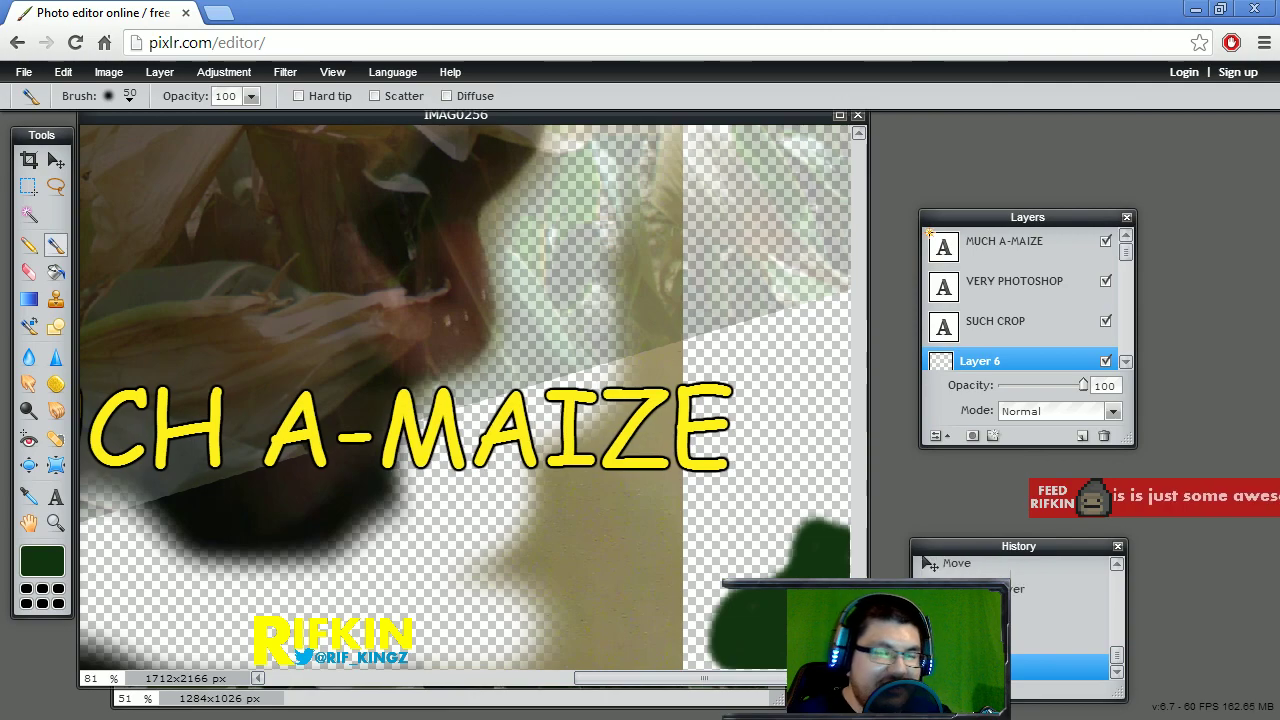
- Change the paint colour to dark brown
{"action": "left_click", "coordinate": [54, 564]}
{"action": "left_click", "coordinate": [531, 209]}
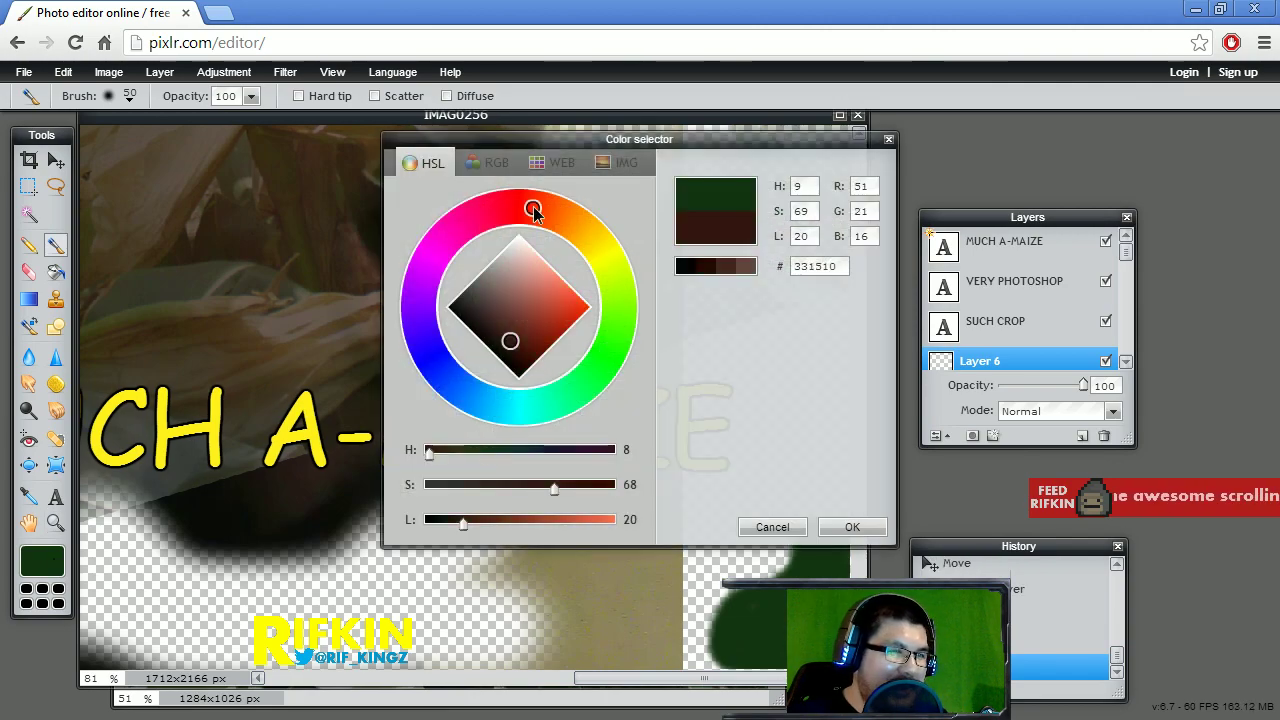
{"action": "left_click", "coordinate": [851, 527]}
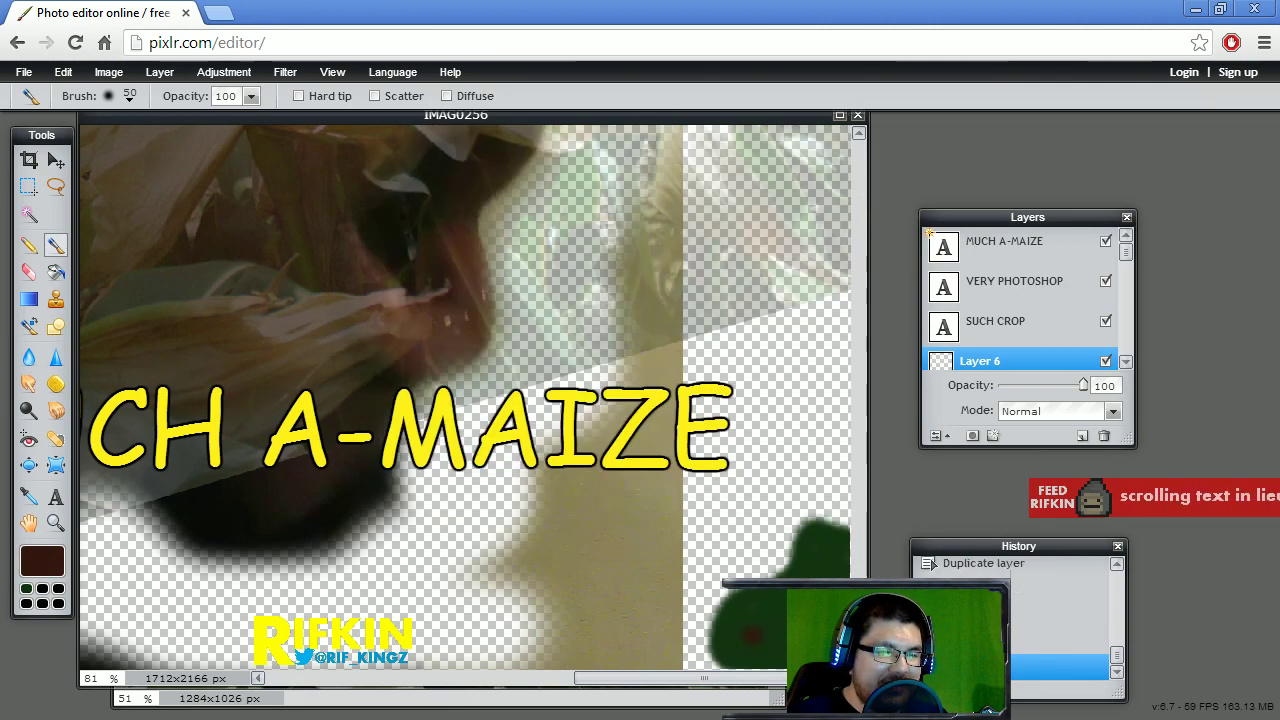
{"action": "scroll", "coordinate": [770, 653], "scroll_direction": "down", "scroll_amount": 6}
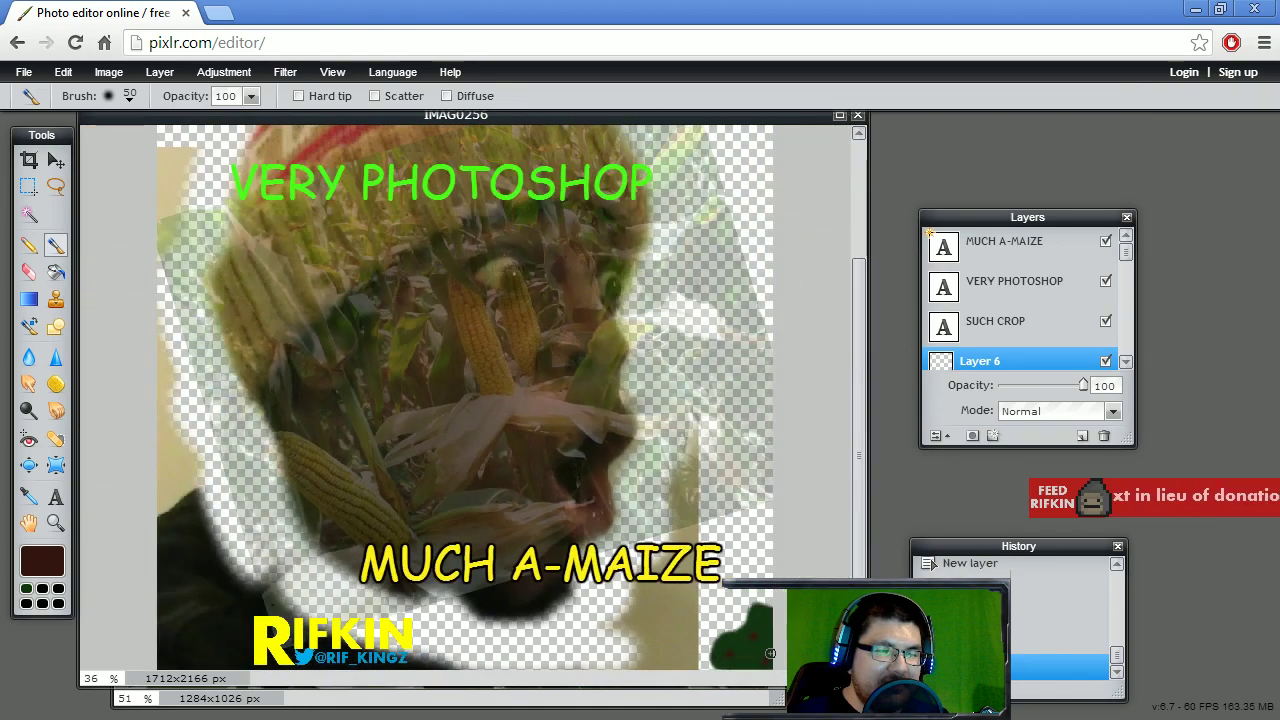
{"action": "scroll", "coordinate": [770, 653], "scroll_direction": "down", "scroll_amount": 1}
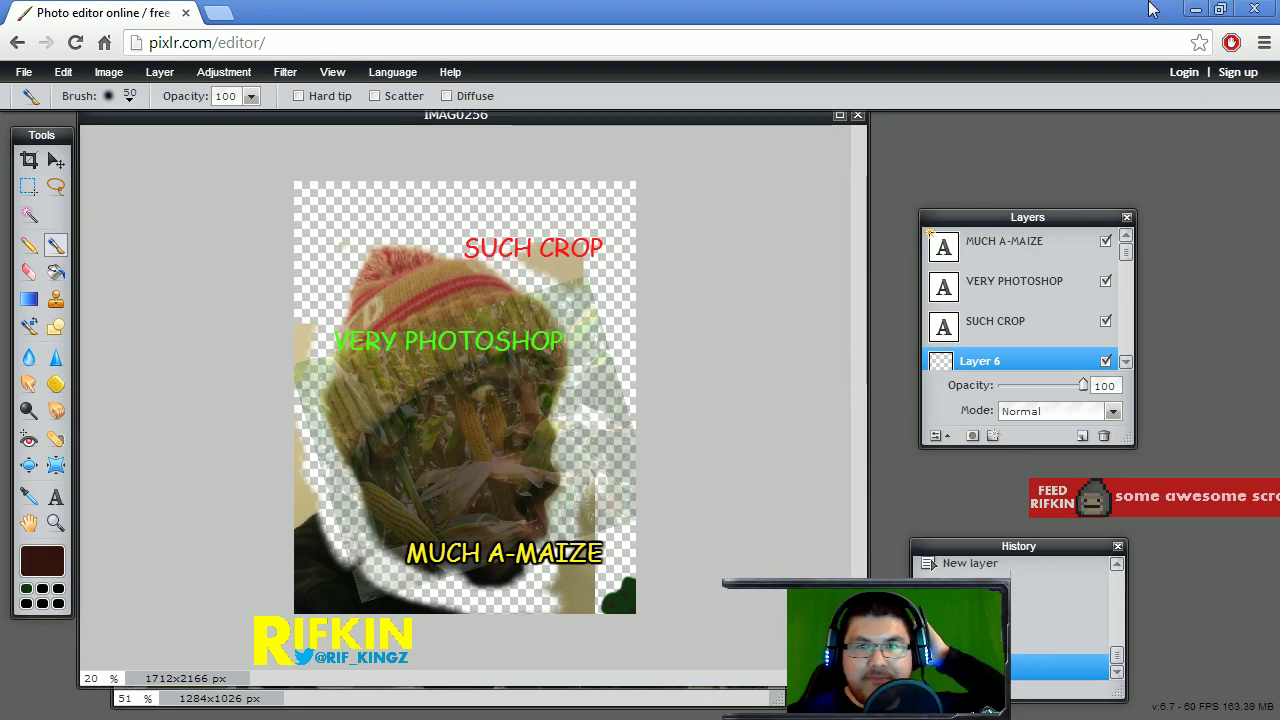
- Set up saving the image in PNG format under the name NEW DESKTOP
{"action": "left_click", "coordinate": [24, 72]}
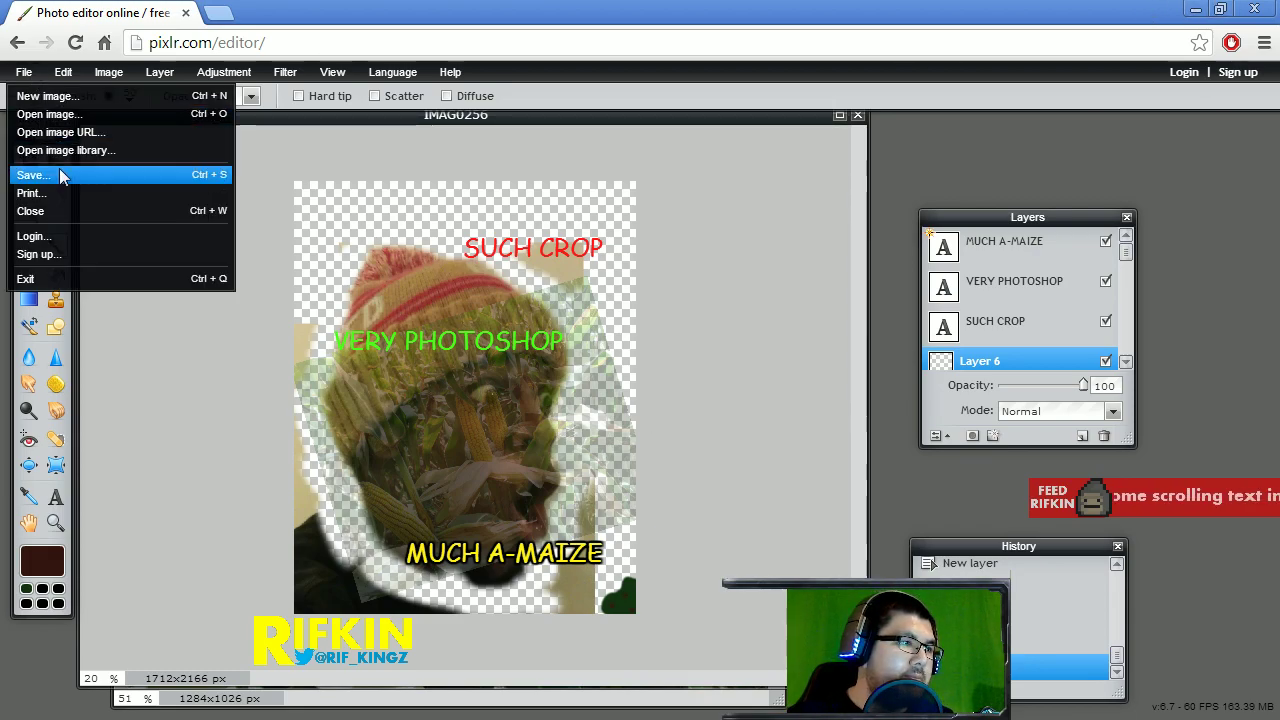
{"action": "left_click", "coordinate": [60, 174]}
{"action": "left_click", "coordinate": [748, 329]}
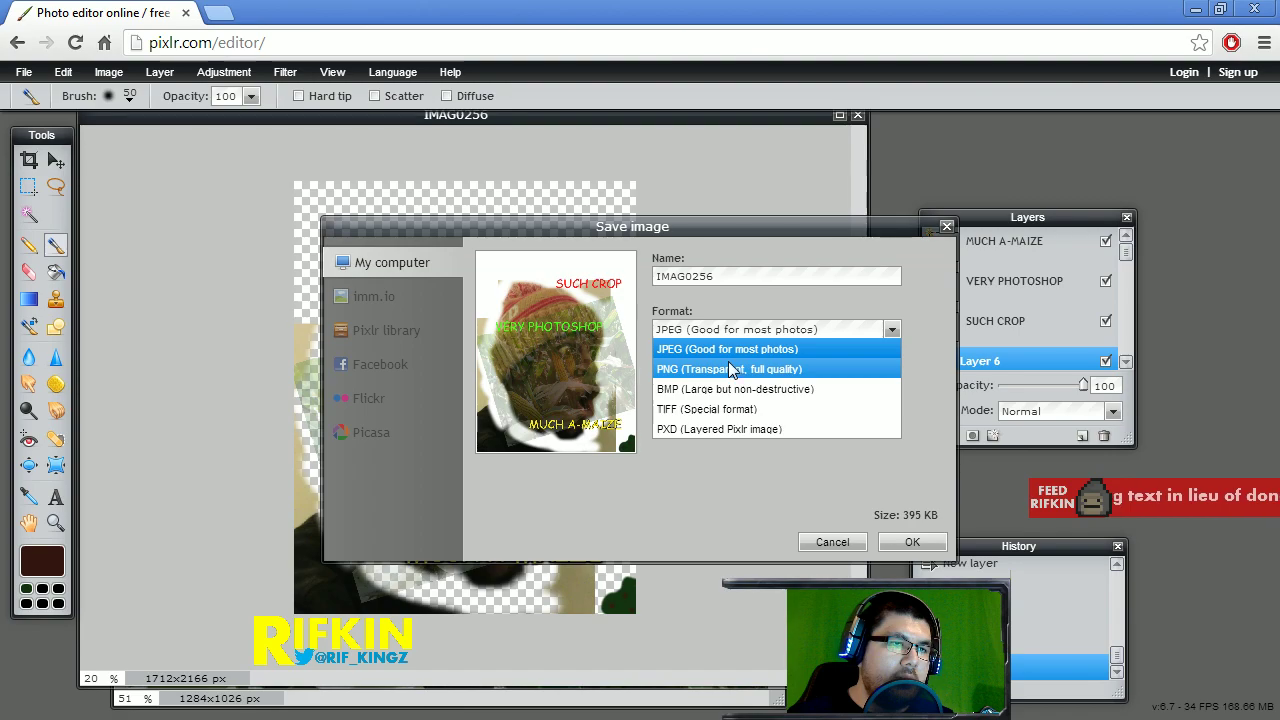
{"action": "left_click", "coordinate": [745, 371]}
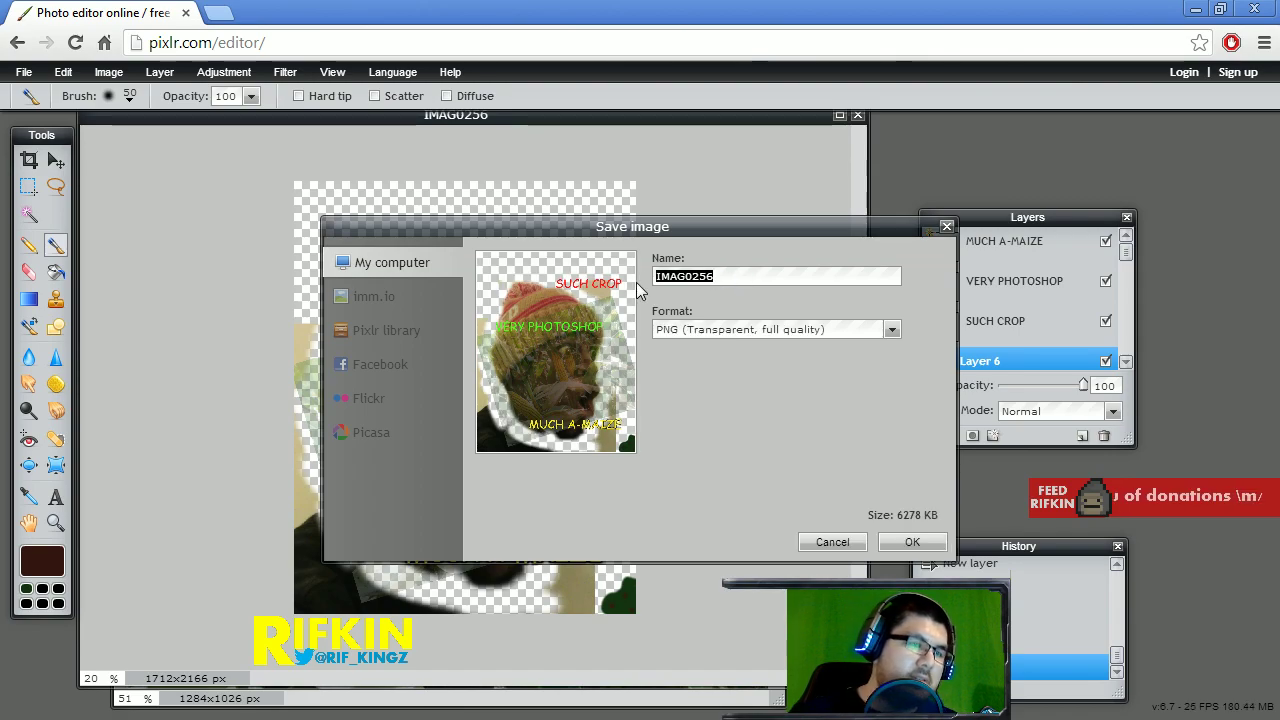
{"action": "type", "text": "SKTO"}
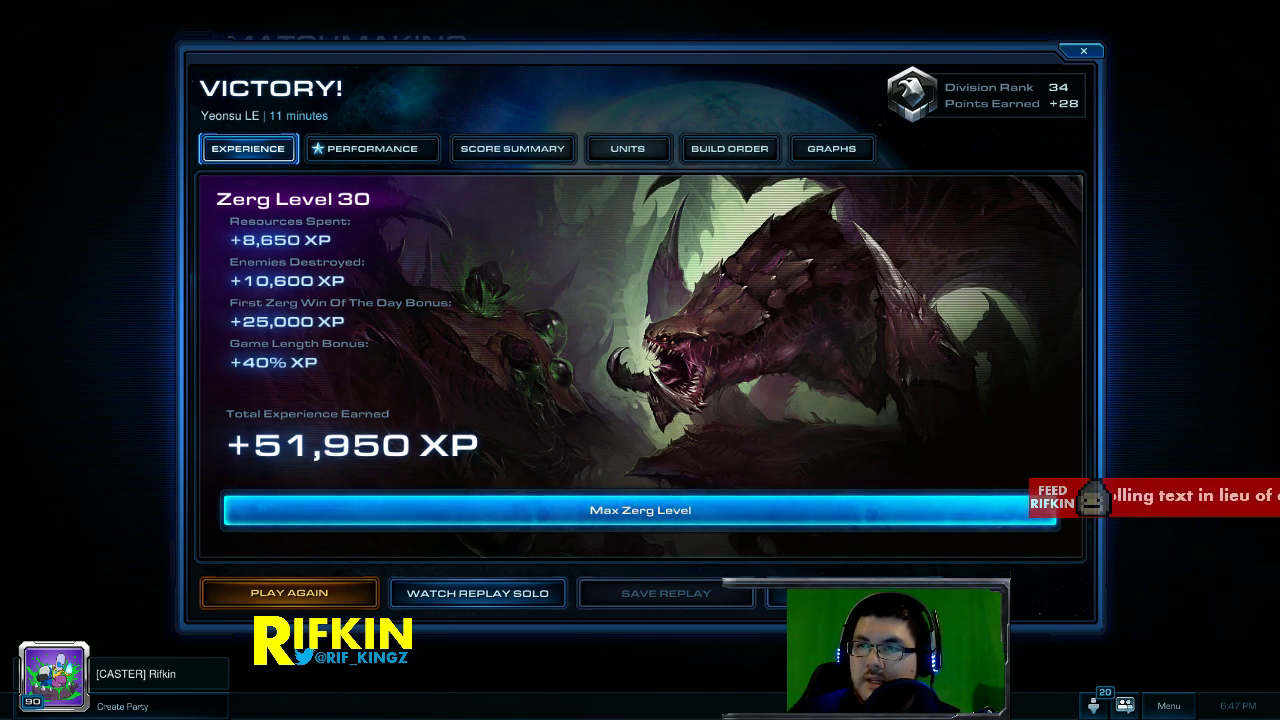
{"action": "key", "text": "alt+Tab"}
{"action": "double_click", "coordinate": [1025, 125]}
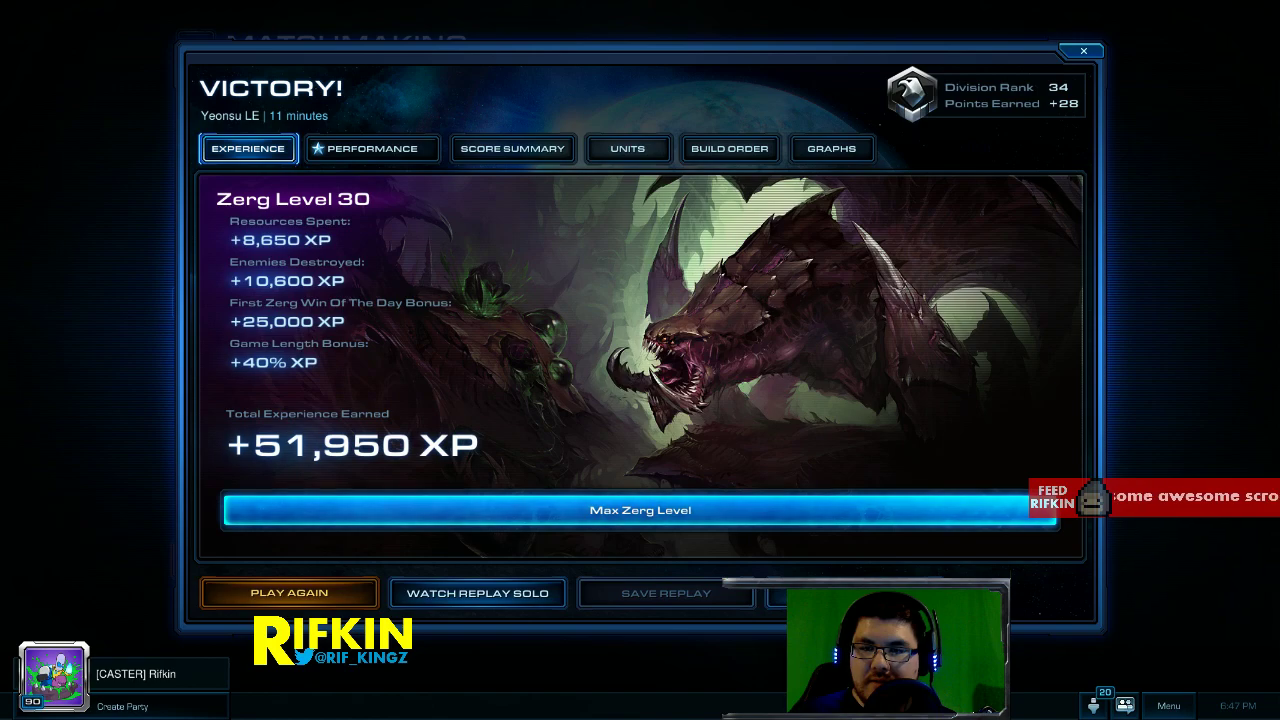
{"action": "key", "text": "Print"}
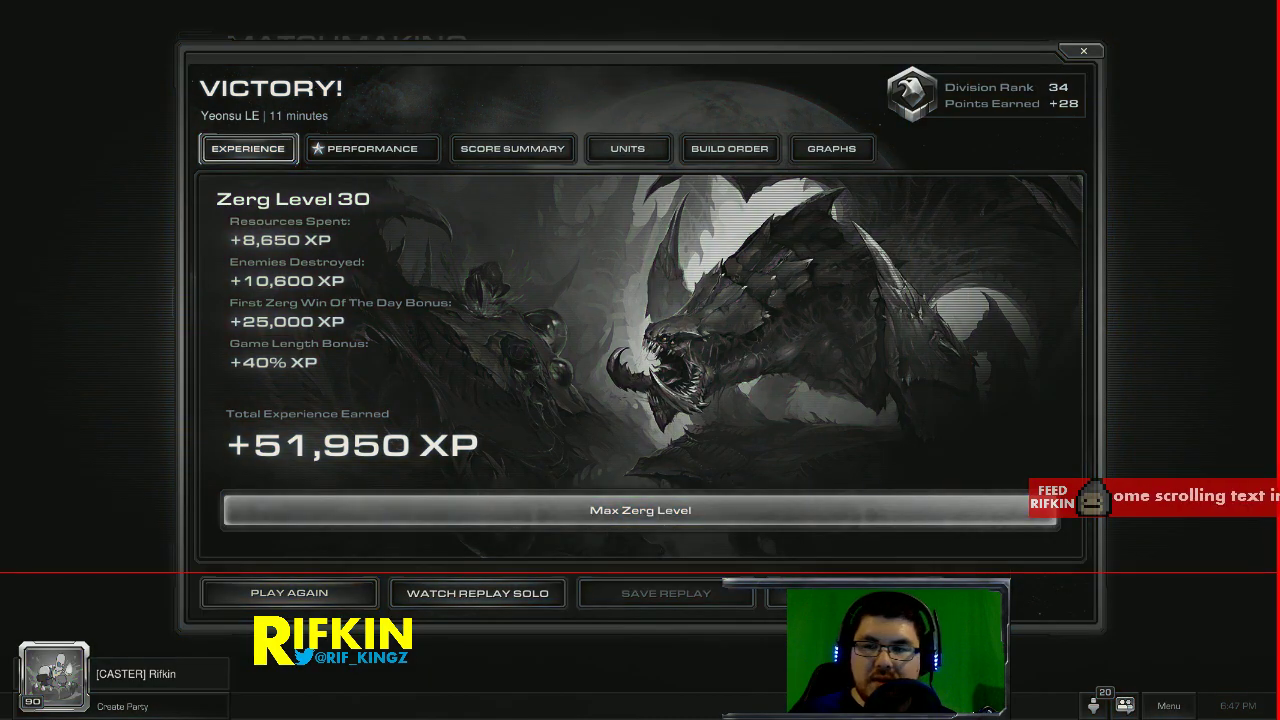
{"action": "key", "text": "Escape"}
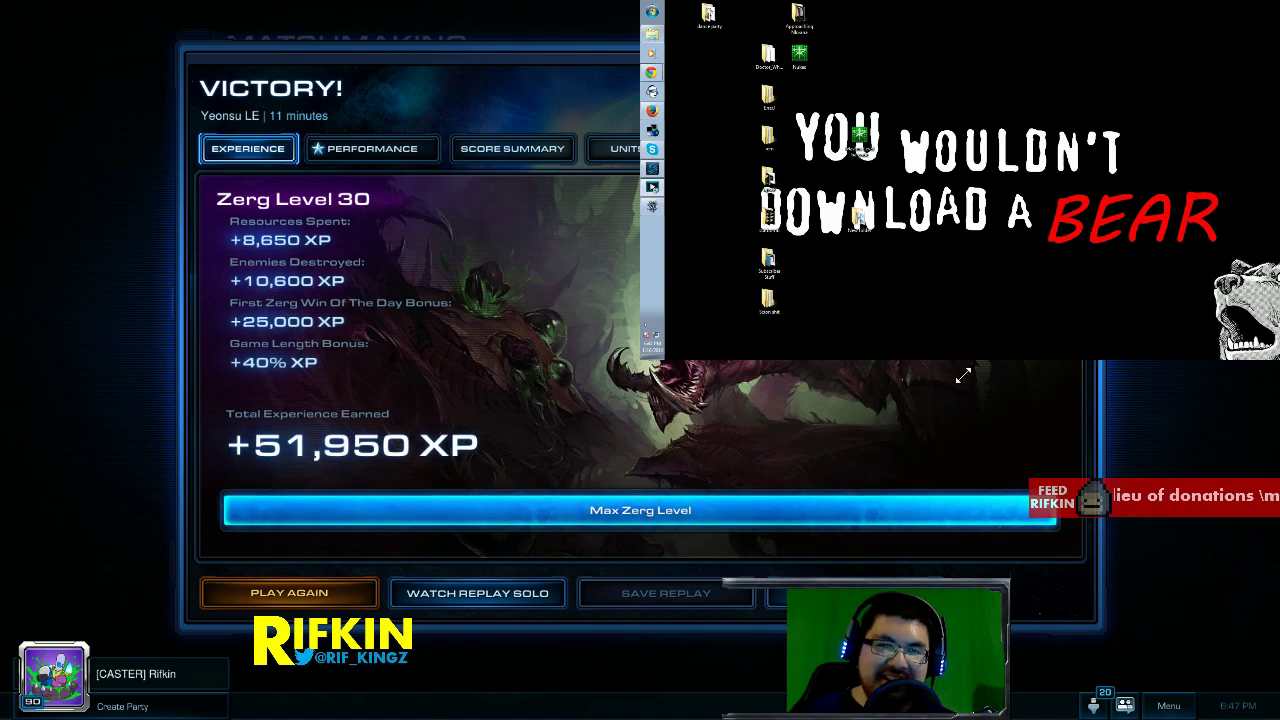
- Set NEW DESKTOP from the Face Right folder as the desktop background, then close the folder
{"action": "key", "text": "alt+Tab"}
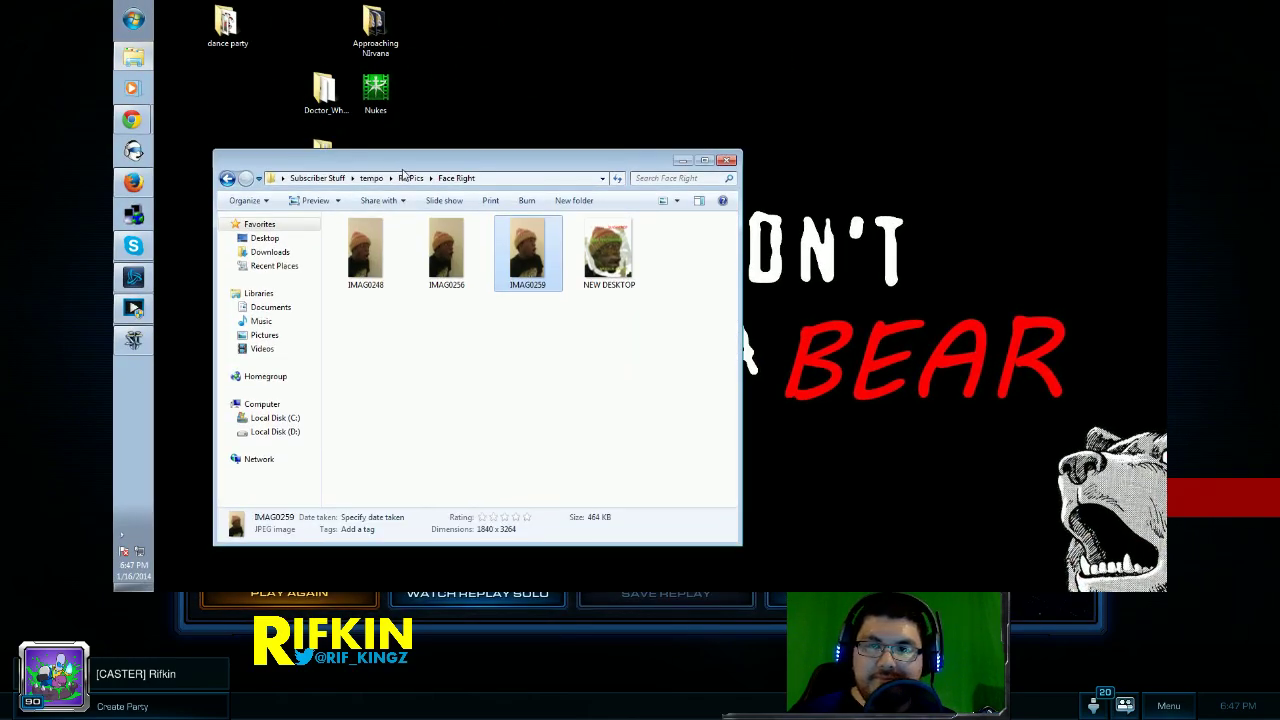
{"action": "left_click", "coordinate": [608, 248]}
{"action": "right_click", "coordinate": [620, 254]}
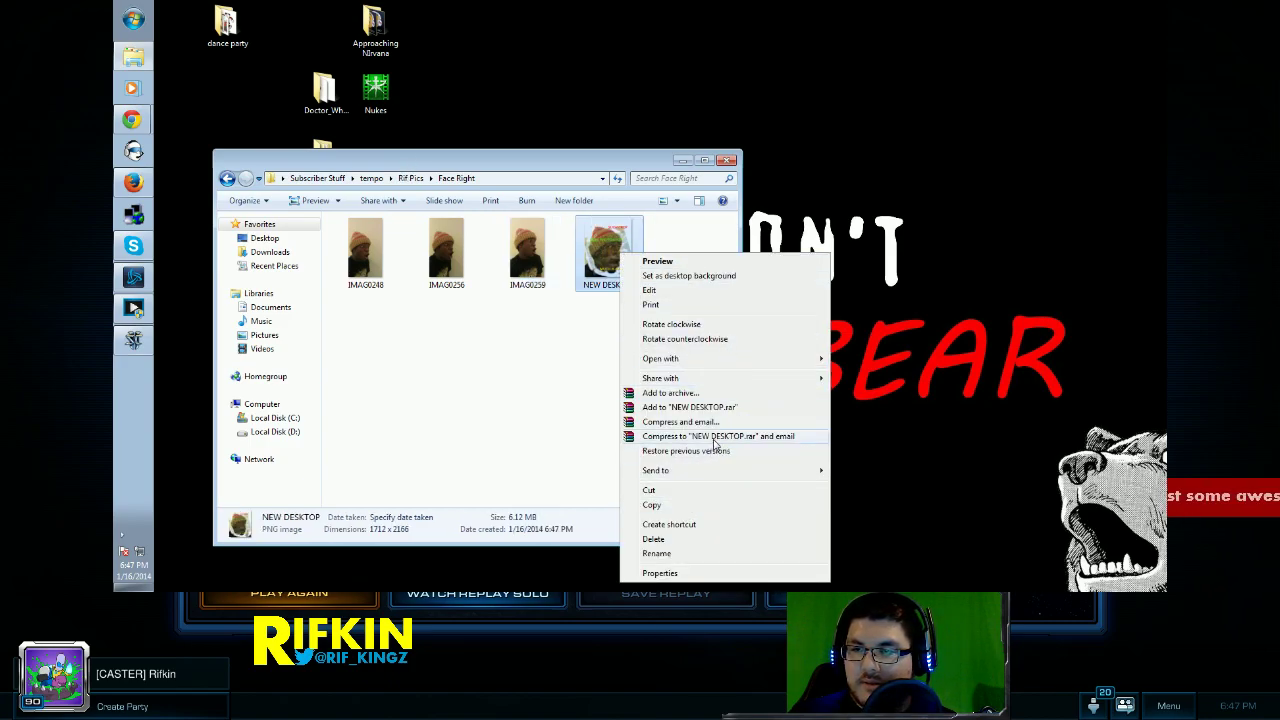
{"action": "left_click", "coordinate": [696, 279]}
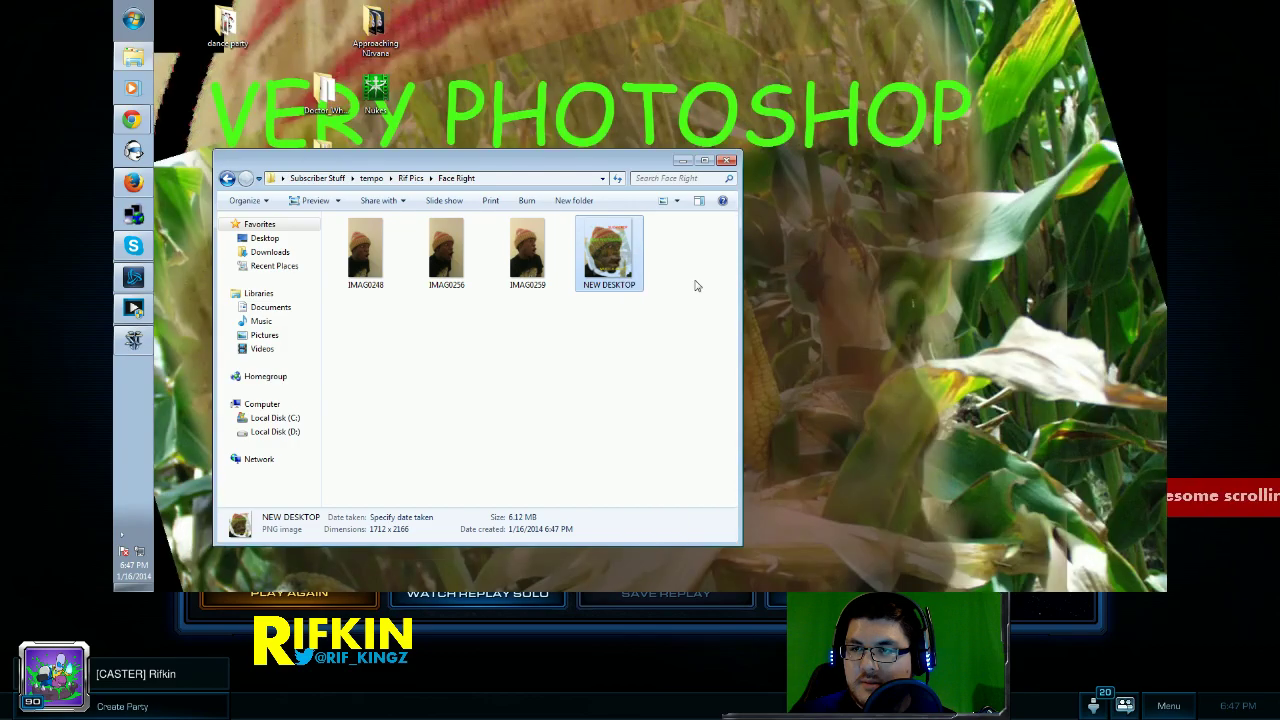
{"action": "left_click", "coordinate": [727, 163]}
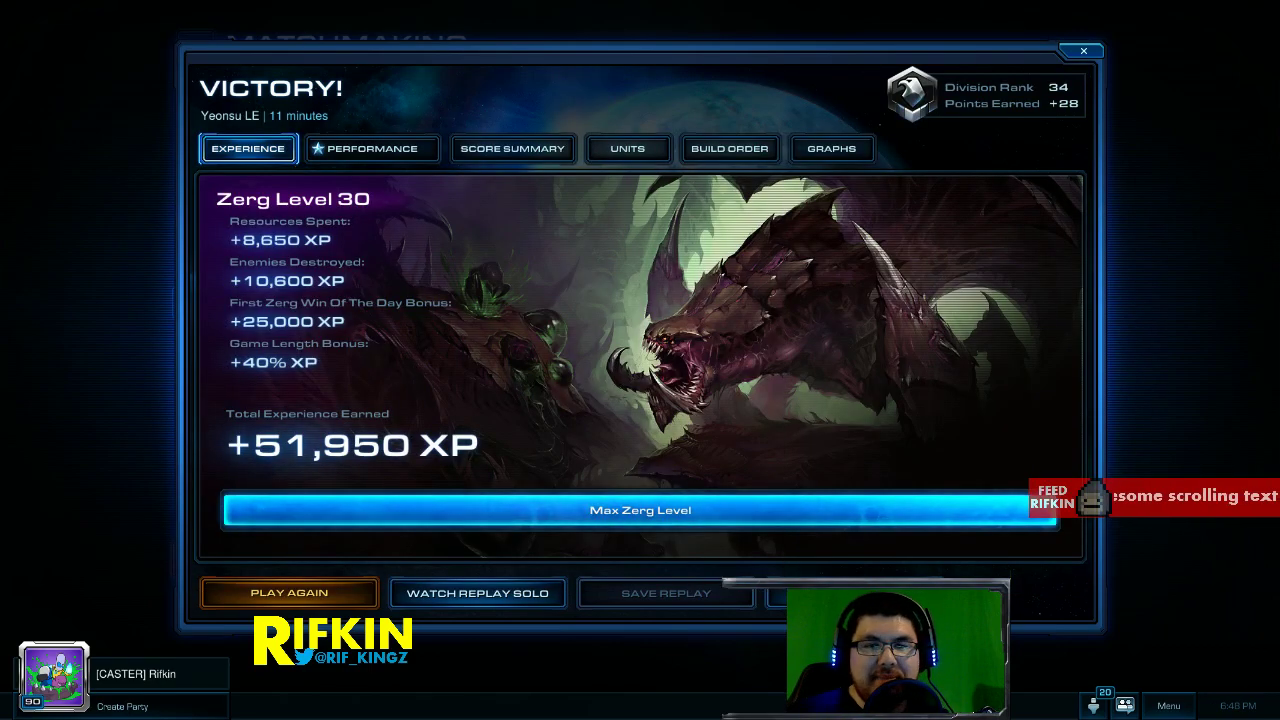
- Return to the Pixlr Editor window with the NEW DESKTOP image
{"action": "key", "text": "alt+Tab"}
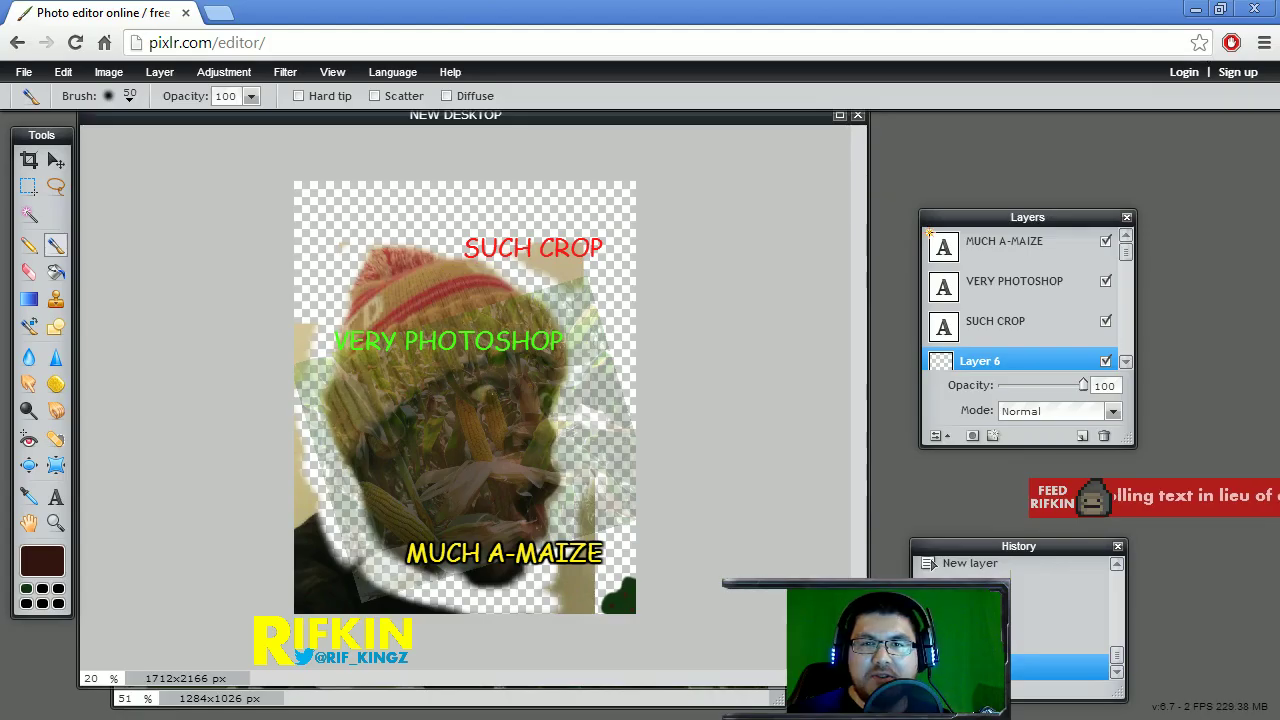